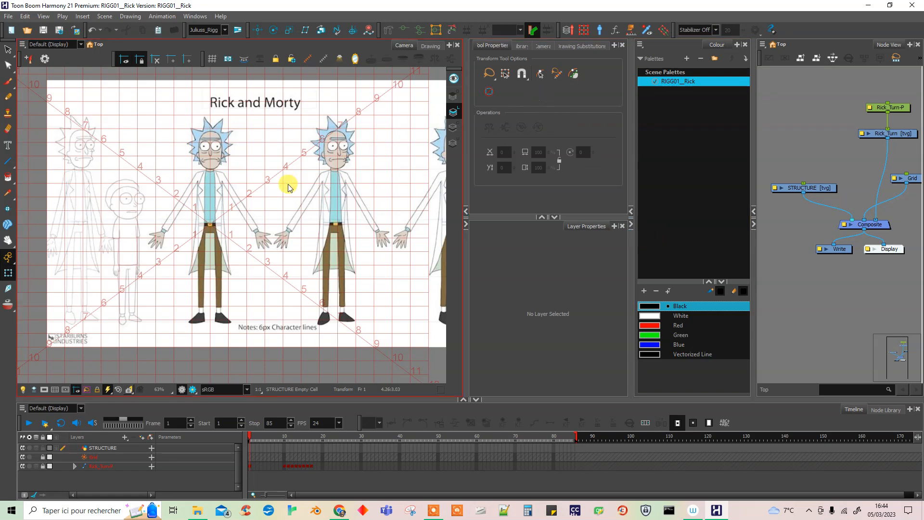
Examine the front view of Rick on the model sheet, from hair and face down to coat and trousers.
scroll(222, 197, "up", 3)
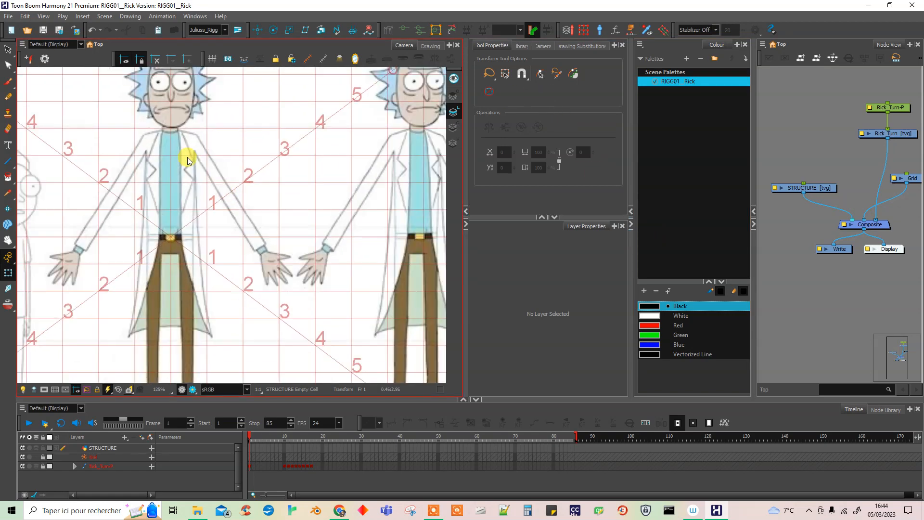
scroll(187, 158, "down", 2)
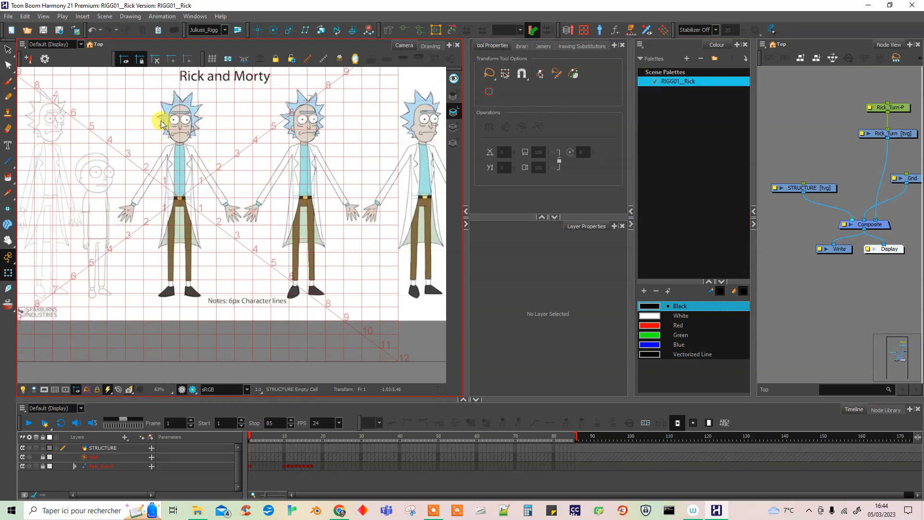
scroll(161, 104, "up", 2)
scroll(164, 111, "down", 2)
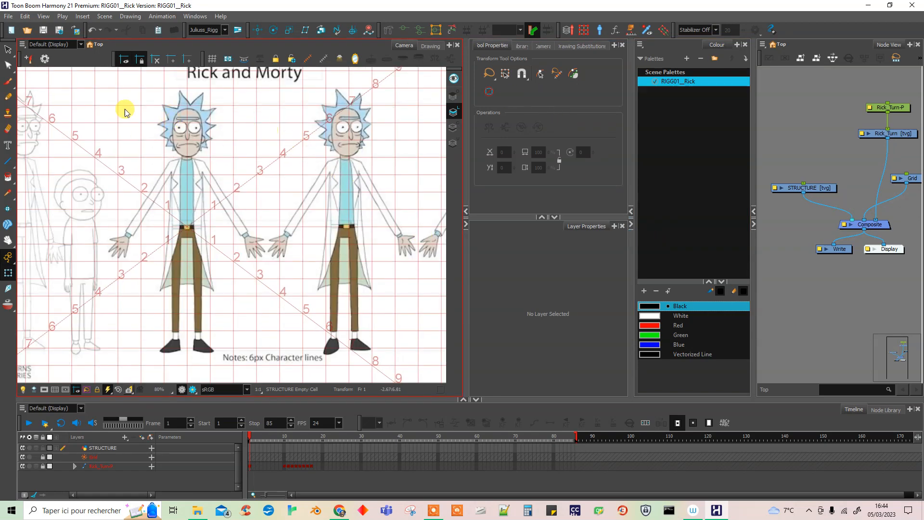
scroll(135, 113, "up", 2)
scroll(242, 142, "down", 1)
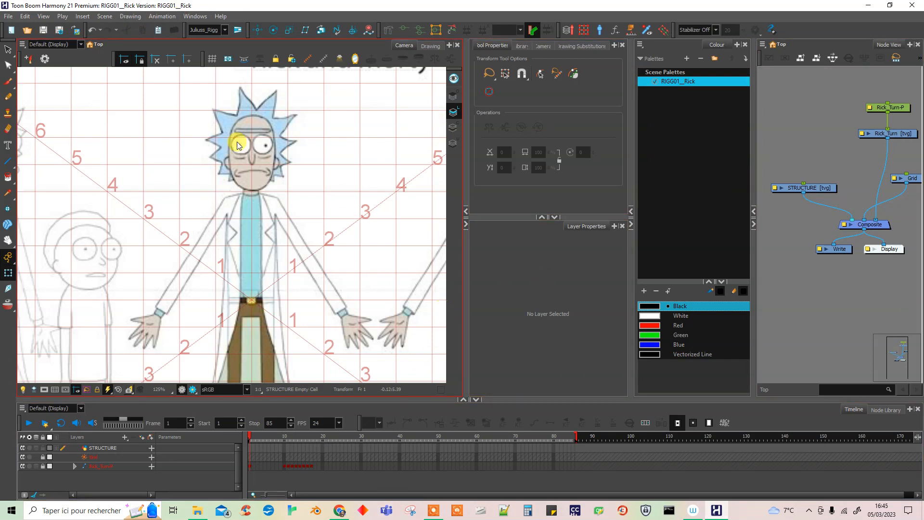
scroll(117, 215, "down", 2)
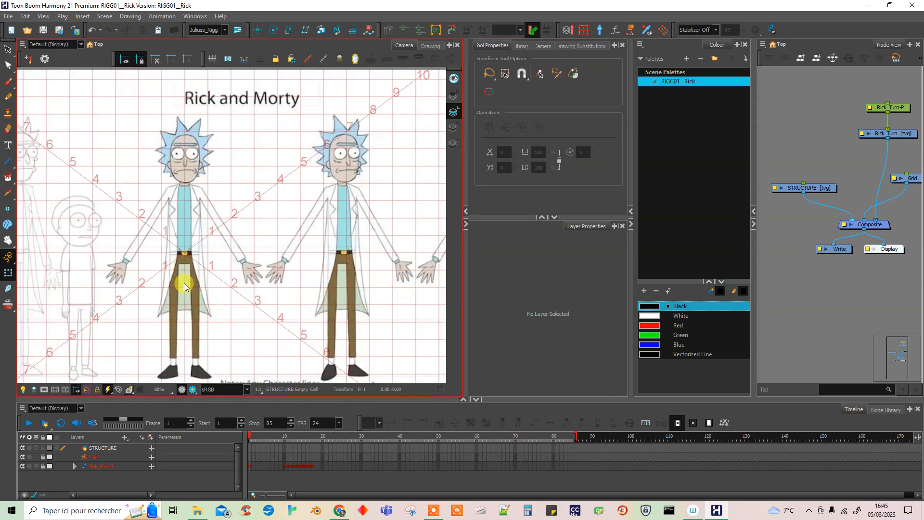
scroll(184, 284, "up", 1)
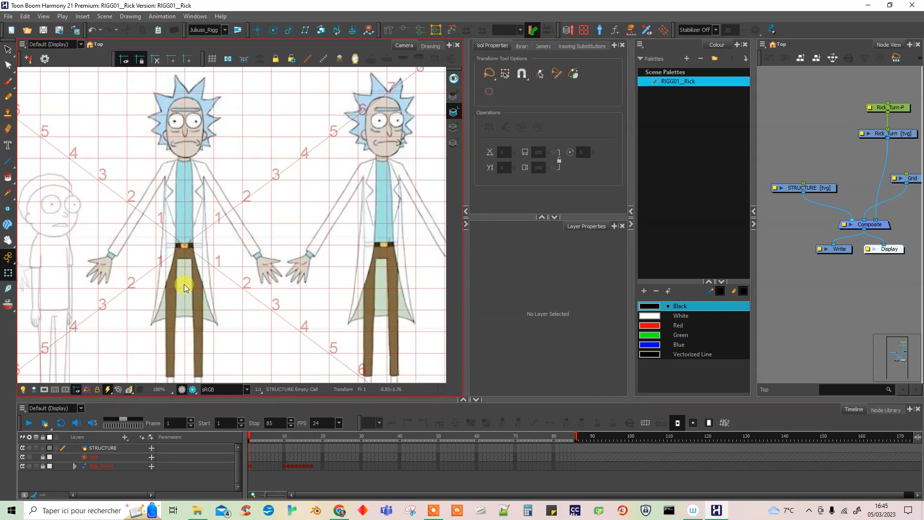
scroll(171, 197, "down", 2)
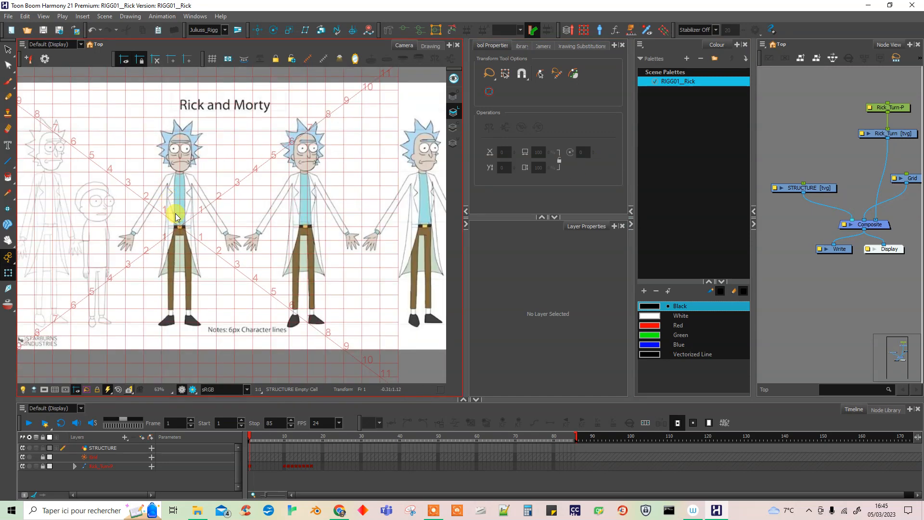
scroll(177, 216, "up", 3)
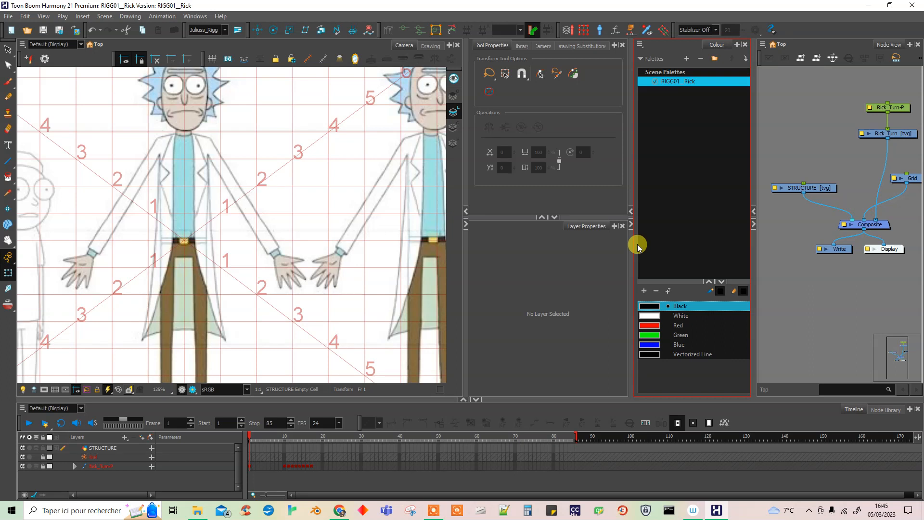
Widen the colour palette area and enlarge its swatch list.
left_click_drag(632, 247, 584, 250)
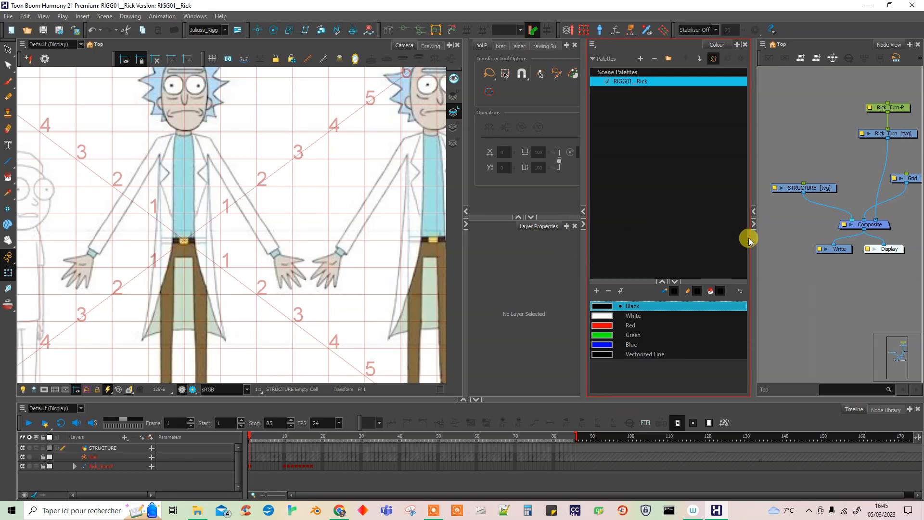
left_click_drag(751, 243, 765, 246)
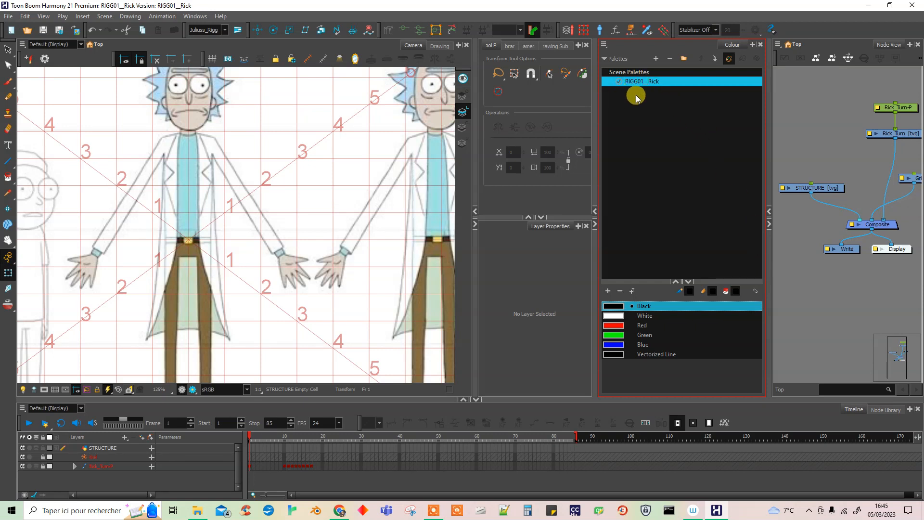
left_click(619, 81)
left_click_drag(654, 280, 649, 224)
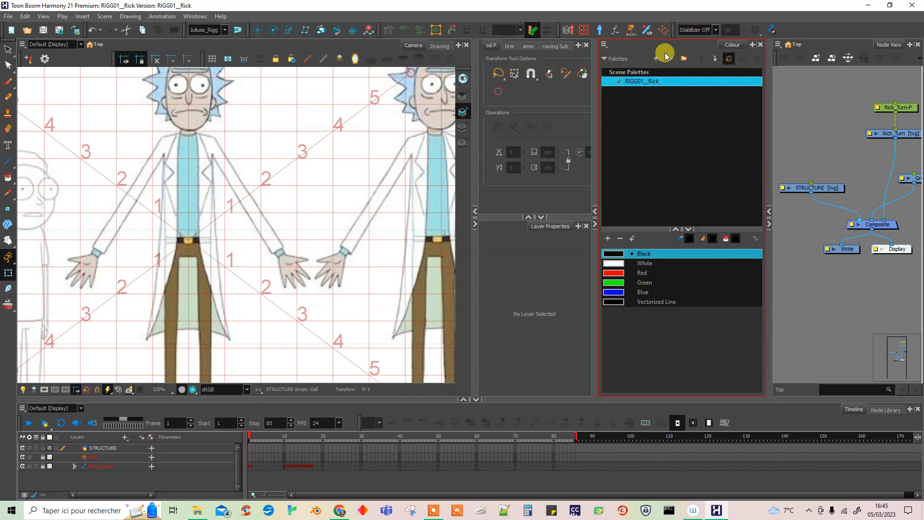
Remove the RIGG01__Rick palette and delete it from disk, and give the swatch list more height.
right_click(649, 85)
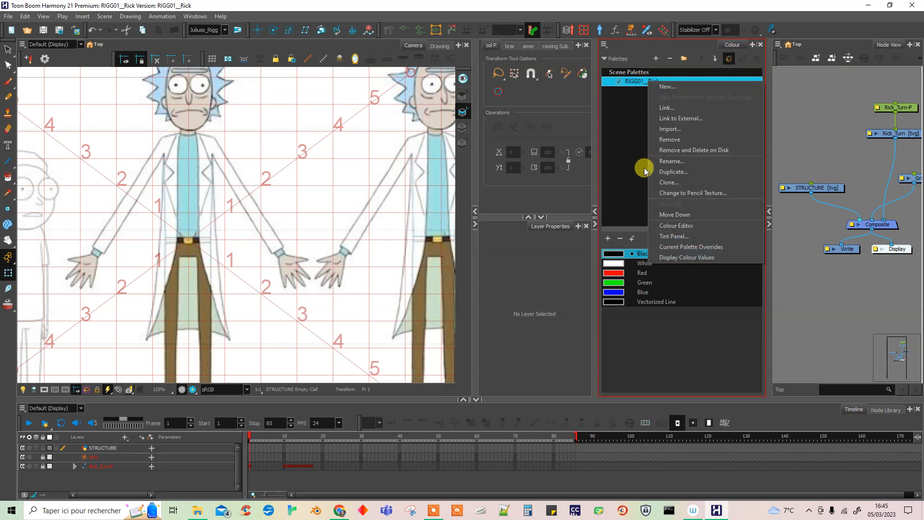
left_click(713, 149)
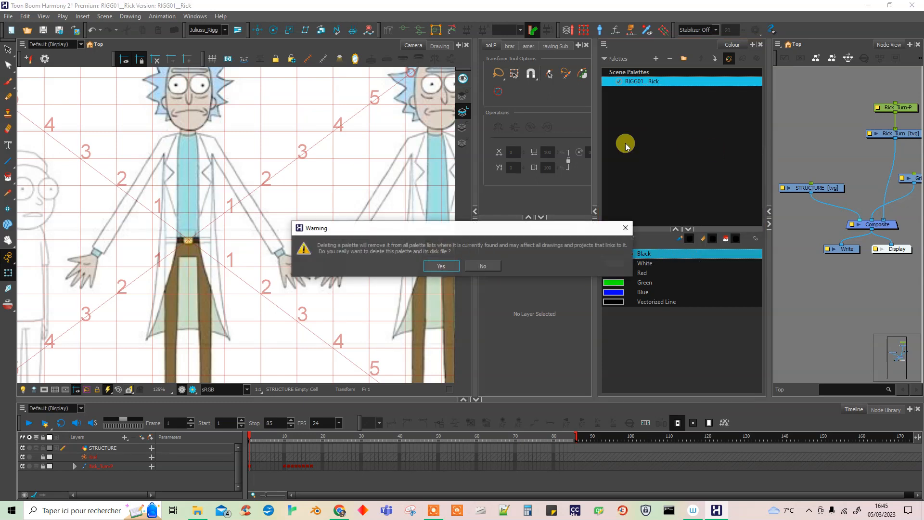
left_click(452, 265)
left_click(684, 258)
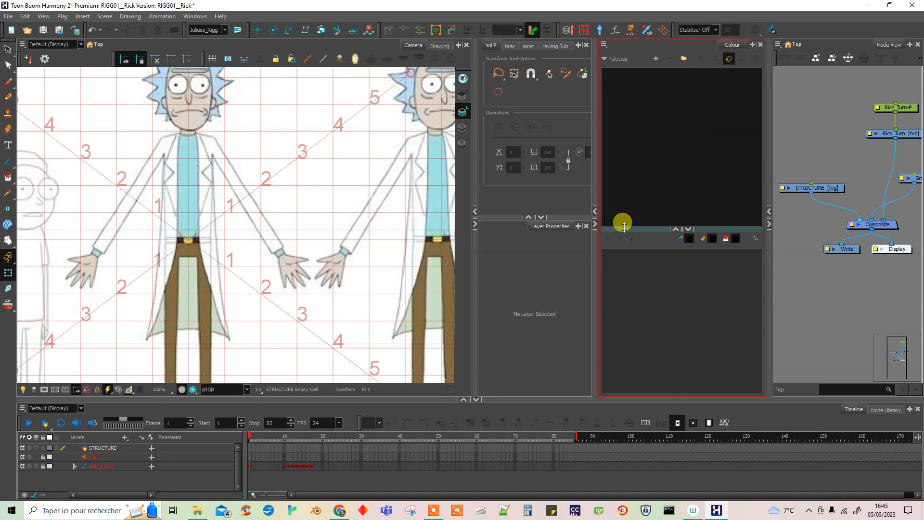
left_click_drag(620, 224, 623, 197)
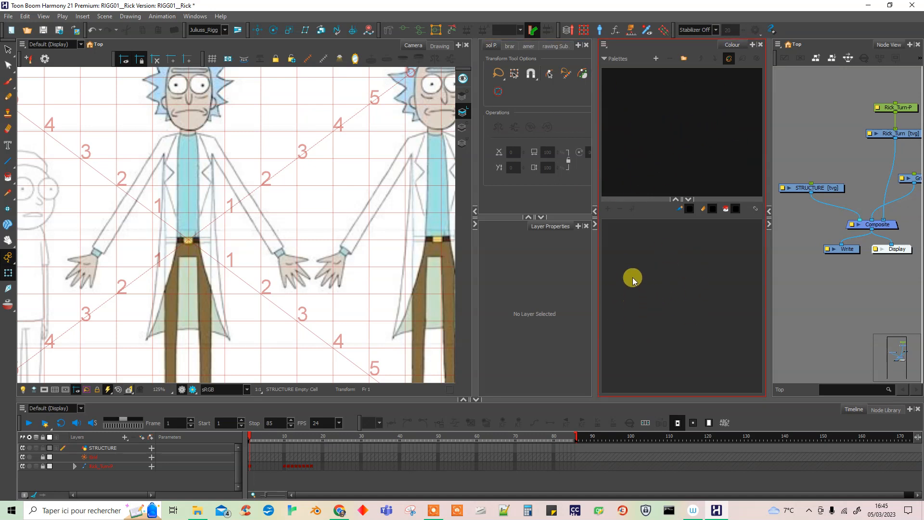
Create a scene colour palette named ch_RICK and remove its Default colour.
left_click(654, 57)
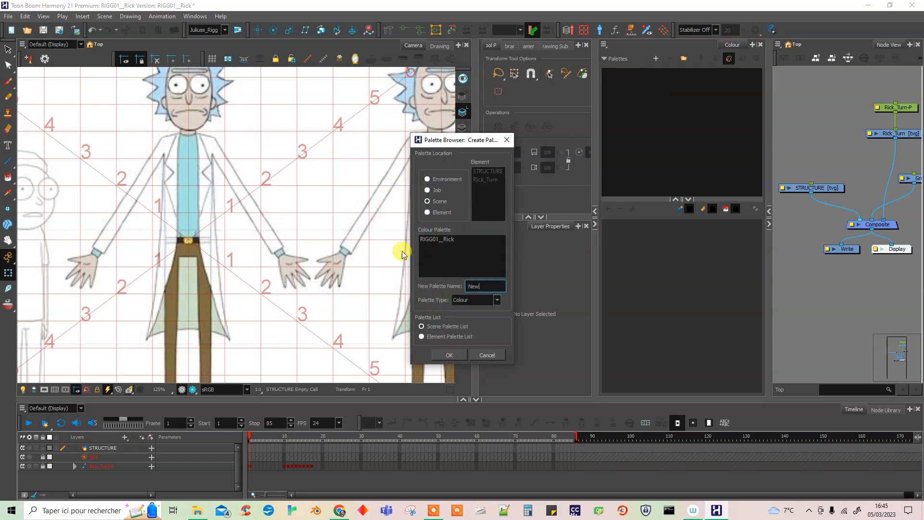
left_click(435, 241)
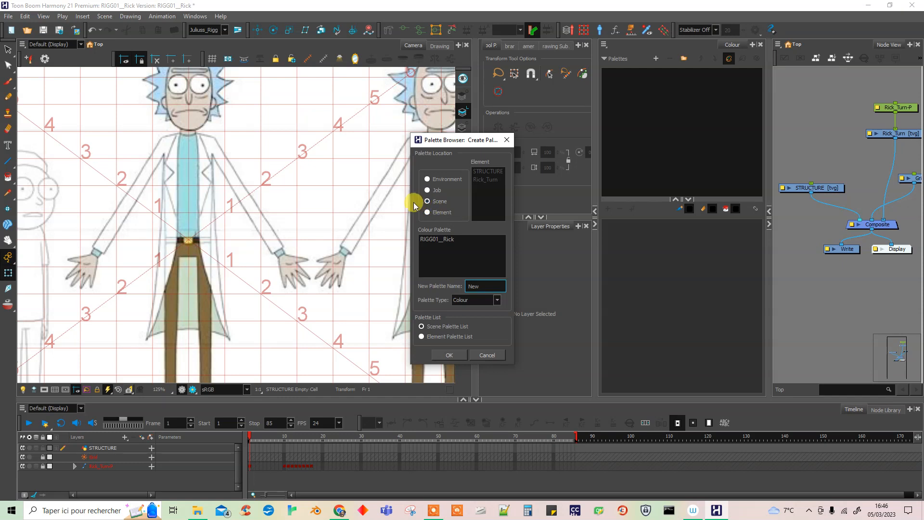
left_click_drag(487, 286, 433, 284)
type("ch")
type("_RICK")
type("_summer")
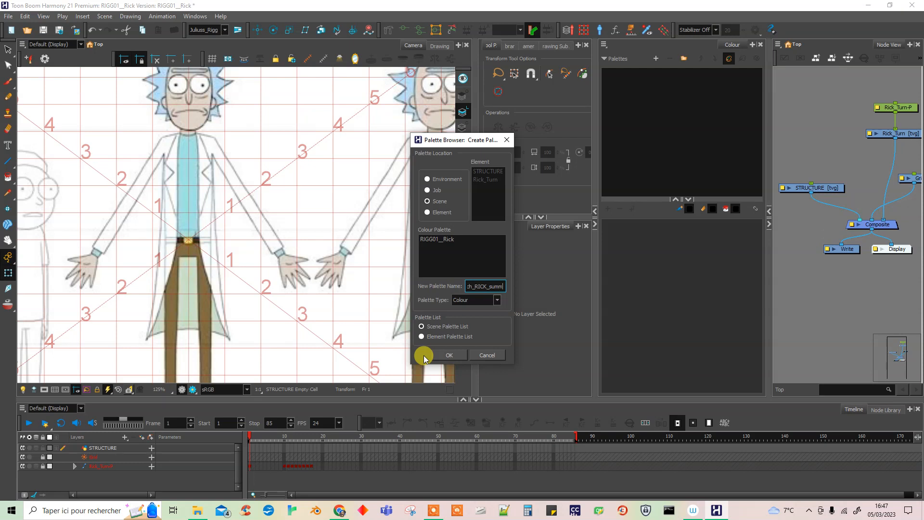
key("BackSpace")
key("BackSpace")
key("BackSpace")
key("BackSpace")
key("BackSpace")
key("BackSpace")
left_click(443, 354)
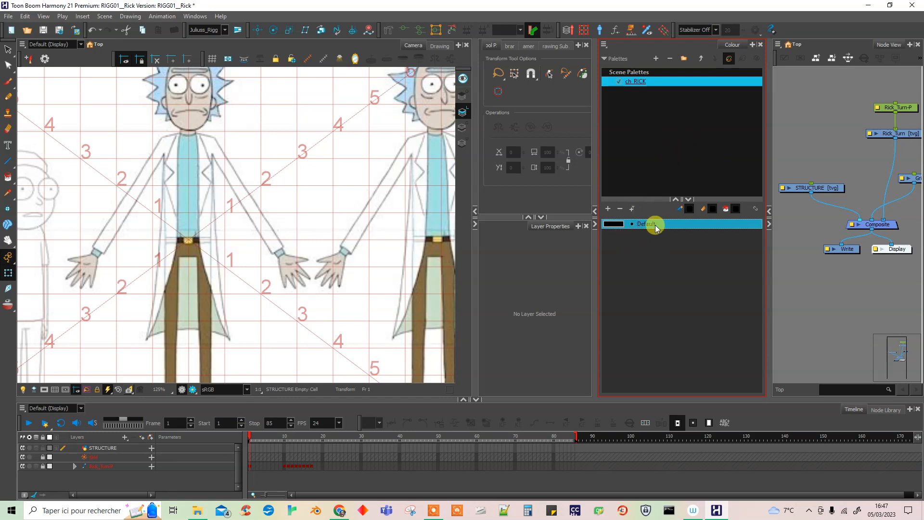
left_click(622, 209)
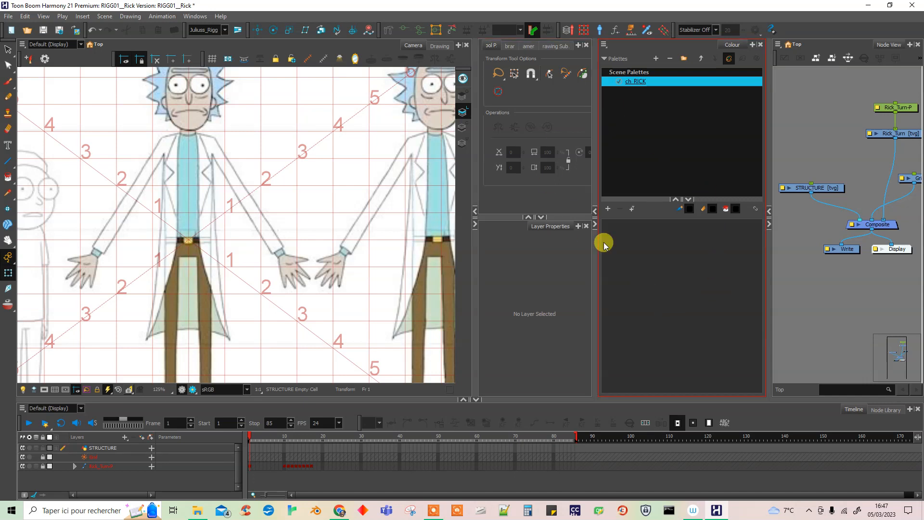
Add a near-black colour (R 0, G 0, B 7) to the ch_RICK palette and name it LINE.
left_click(608, 209)
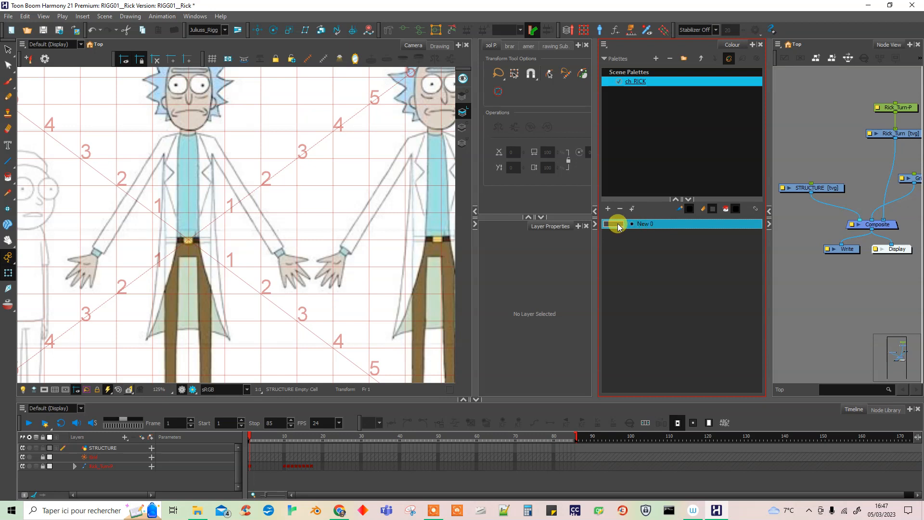
double_click(617, 223)
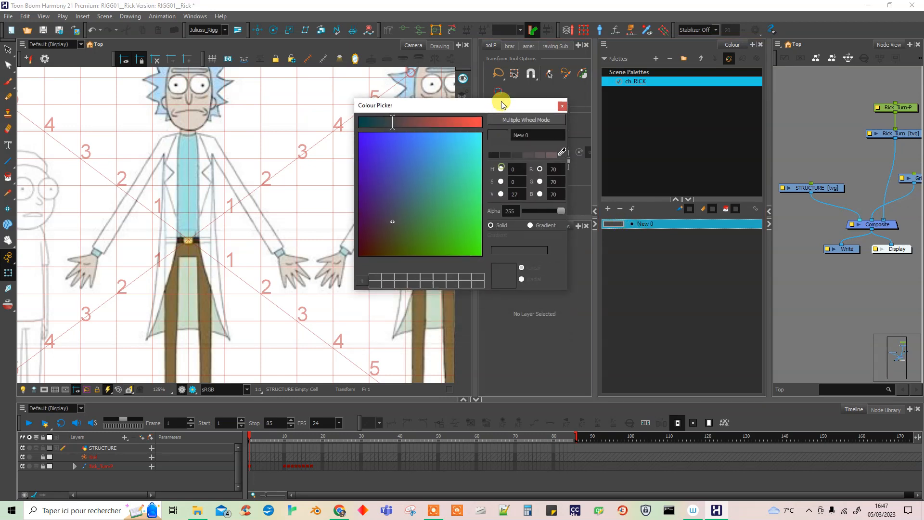
left_click_drag(501, 105, 496, 45)
left_click_drag(438, 92, 416, 141)
left_click_drag(539, 78, 483, 83)
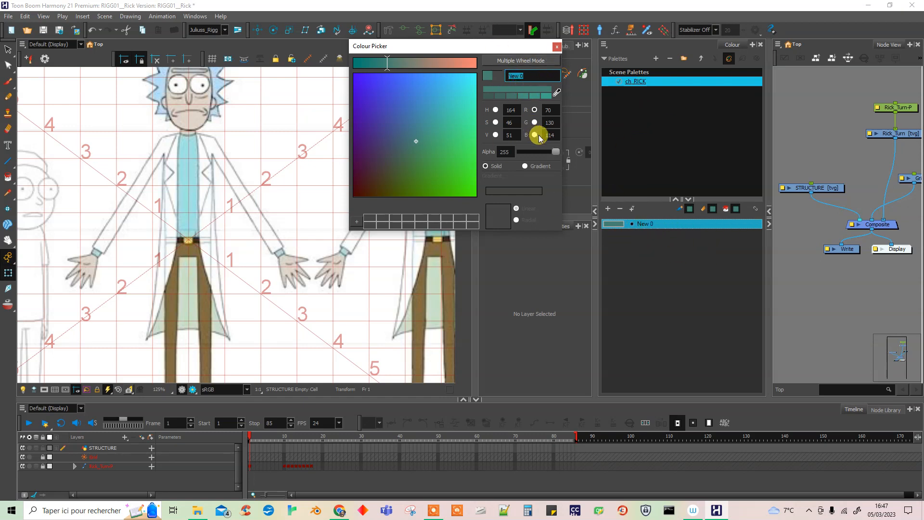
scroll(171, 176, "up", 2)
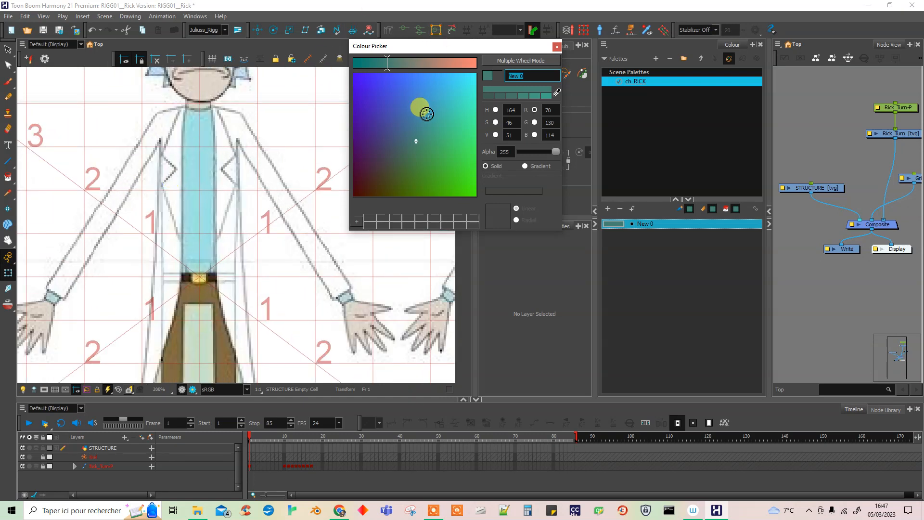
mouse_move(392, 104)
left_mouse_down()
mouse_move(366, 191)
mouse_move(354, 193)
left_mouse_up()
left_click_drag(385, 62, 340, 59)
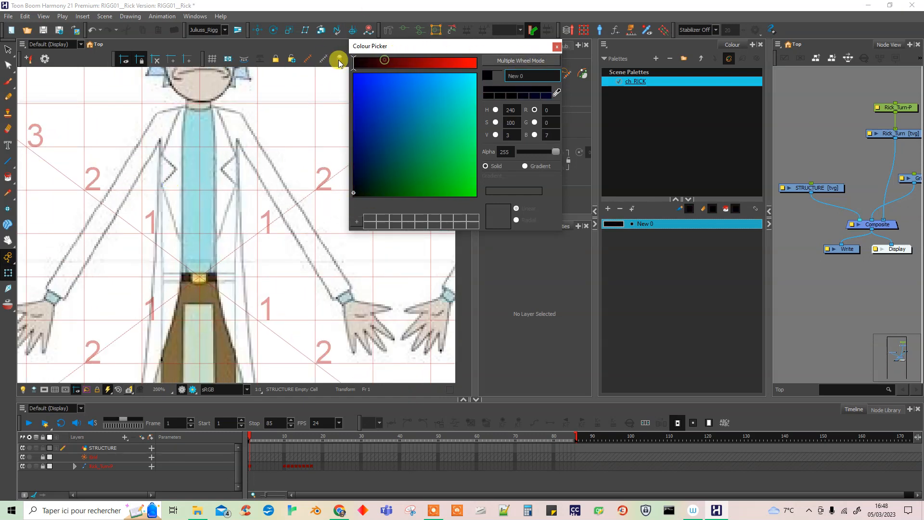
left_click(537, 76)
left_click_drag(502, 46, 512, 67)
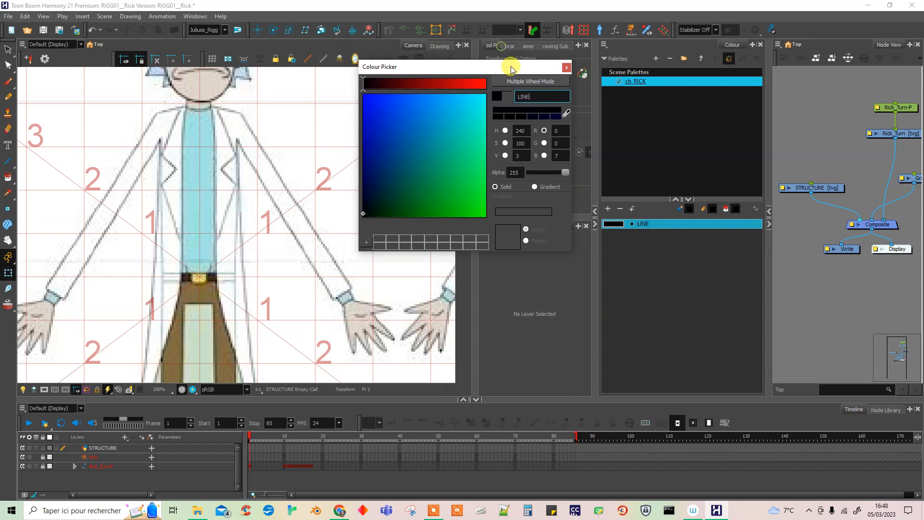
Add a colour named BLOUSE to the palette, sampling the white of Rick's coat sleeve.
left_click(608, 209)
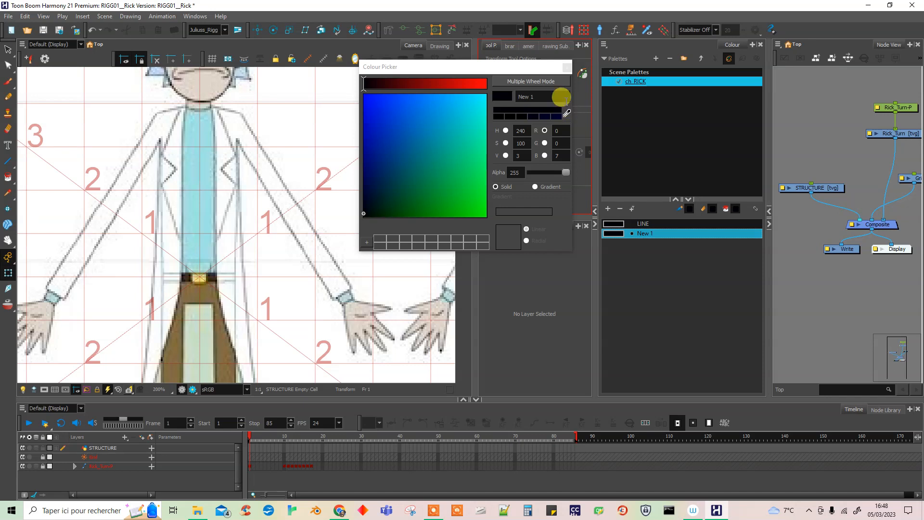
left_click(567, 114)
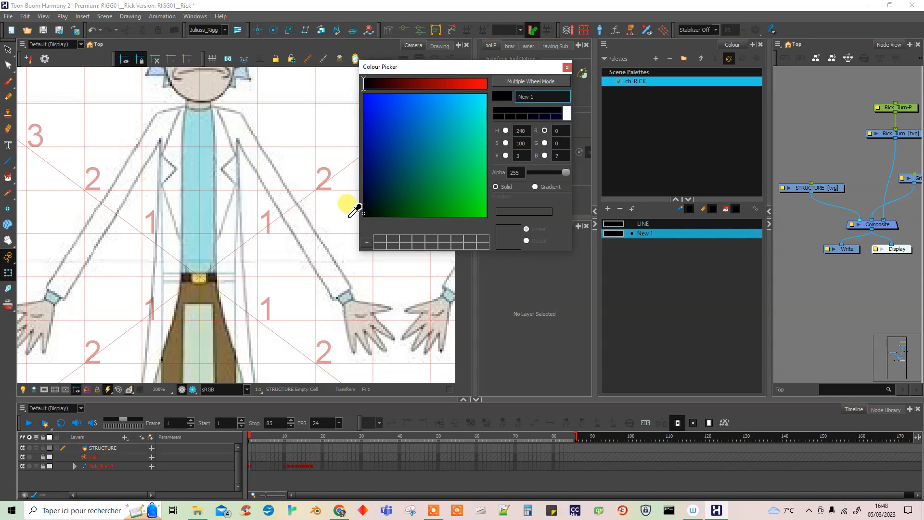
left_click(317, 242)
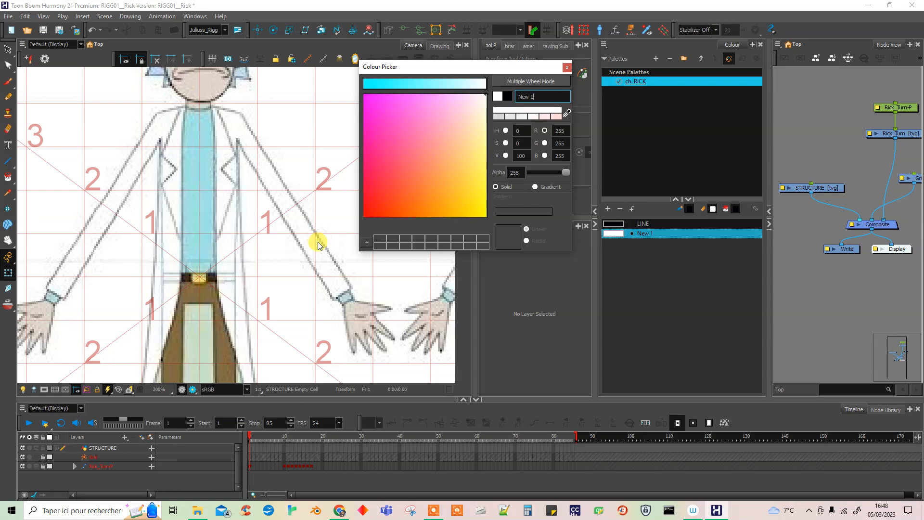
left_click(532, 96)
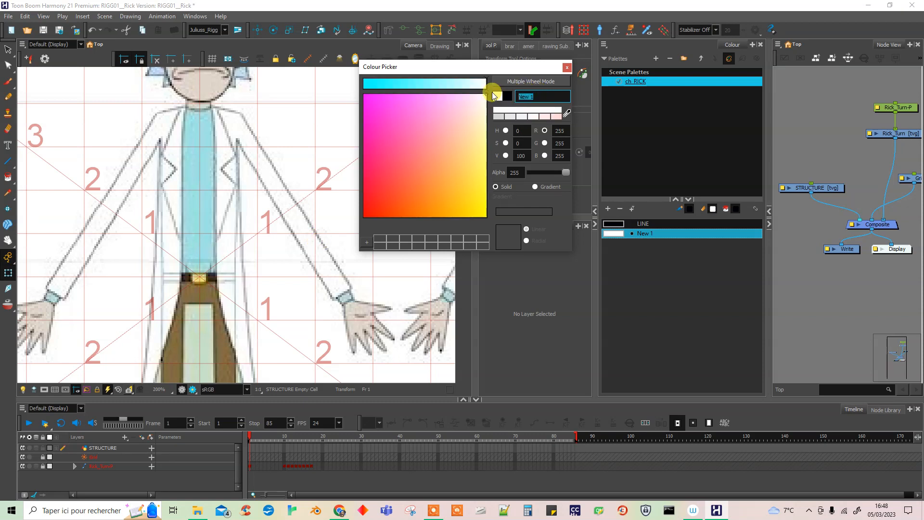
type("BLOUSE")
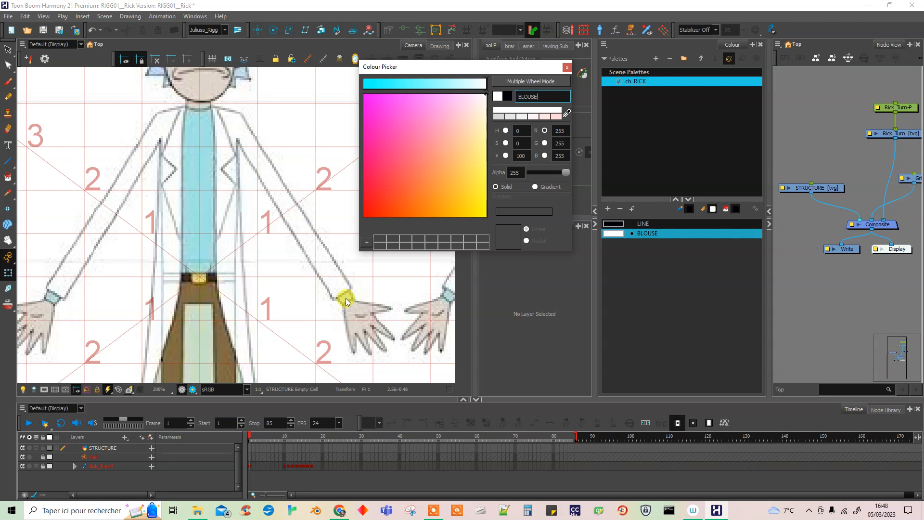
Add a colour named BLOUSE_poignet to the palette, sampling the pale blue-grey of Rick's sleeve cuff.
left_click(608, 209)
left_click(567, 113)
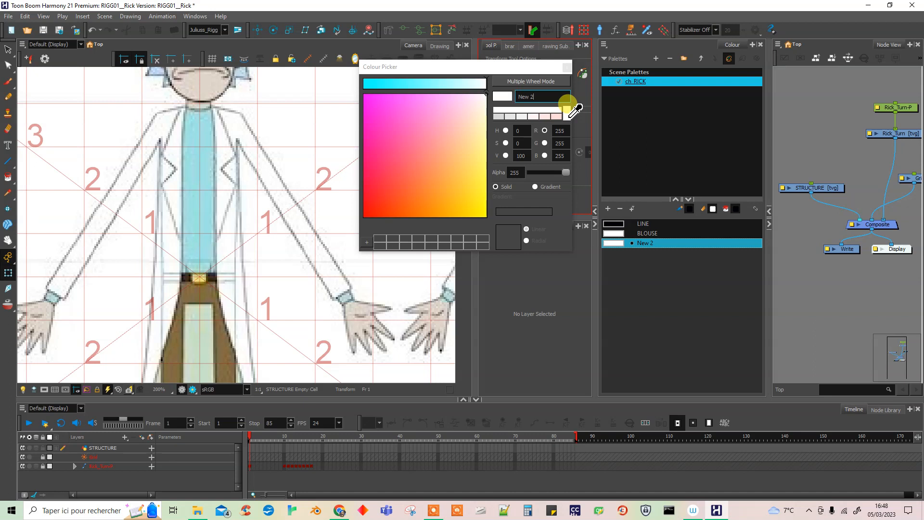
left_click(343, 300)
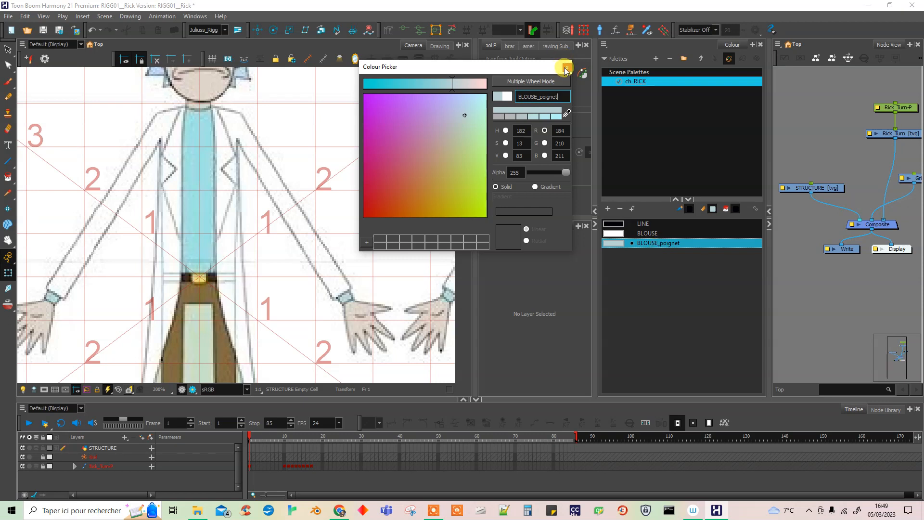
Add a colour named SHIRT to the palette, sampling the light blue of Rick's shirt.
left_click(607, 209)
left_click(567, 113)
left_click(212, 183)
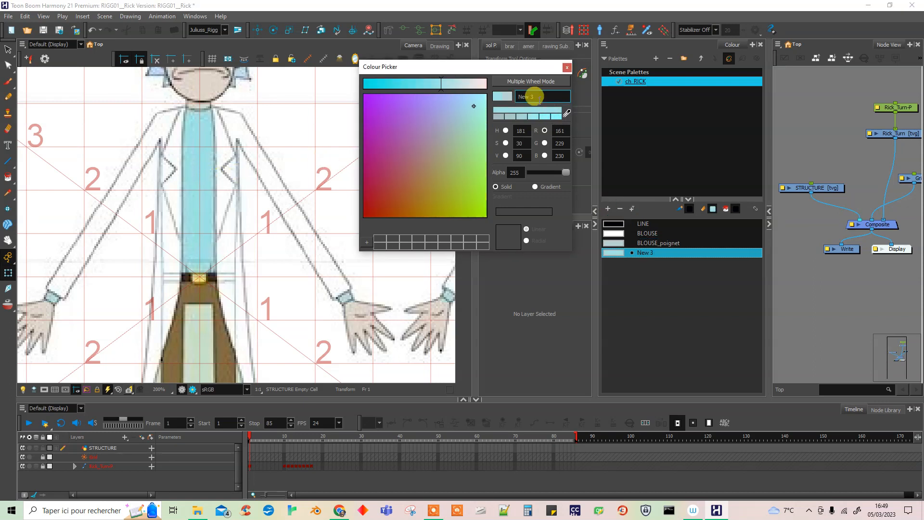
type("SHIRT")
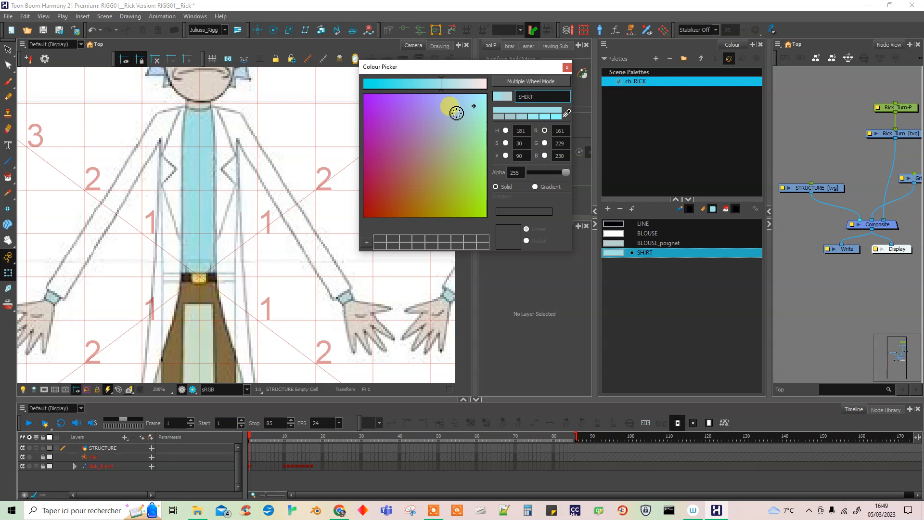
Add a colour named BELT to the palette, sampling the dark part of Rick's belt.
left_click(610, 210)
left_click(568, 117)
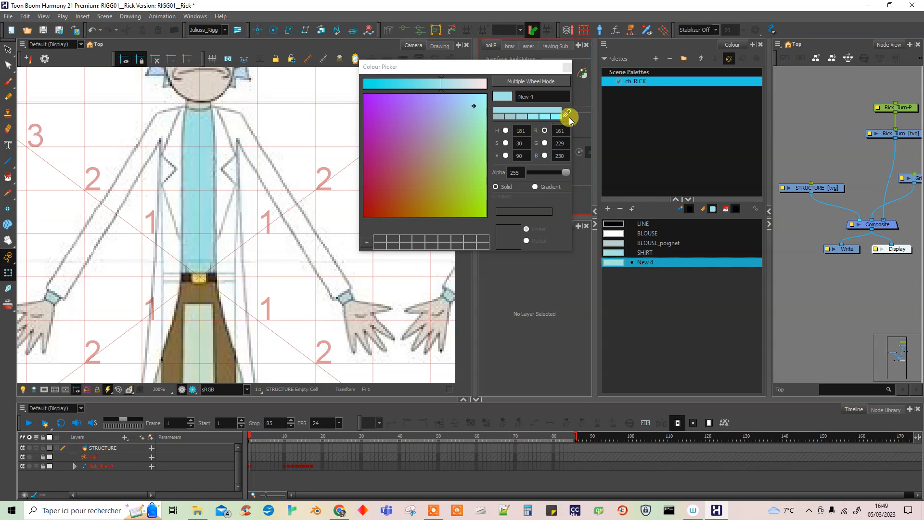
left_click(213, 273)
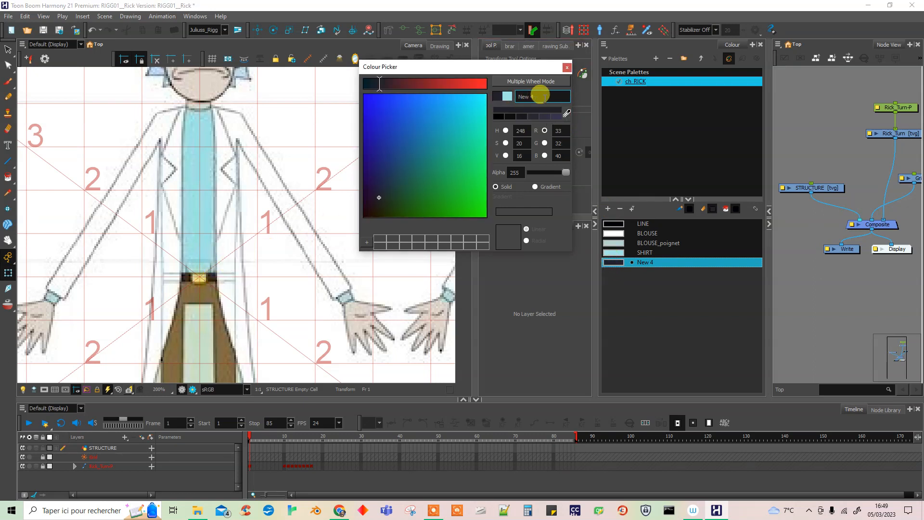
type("BELT")
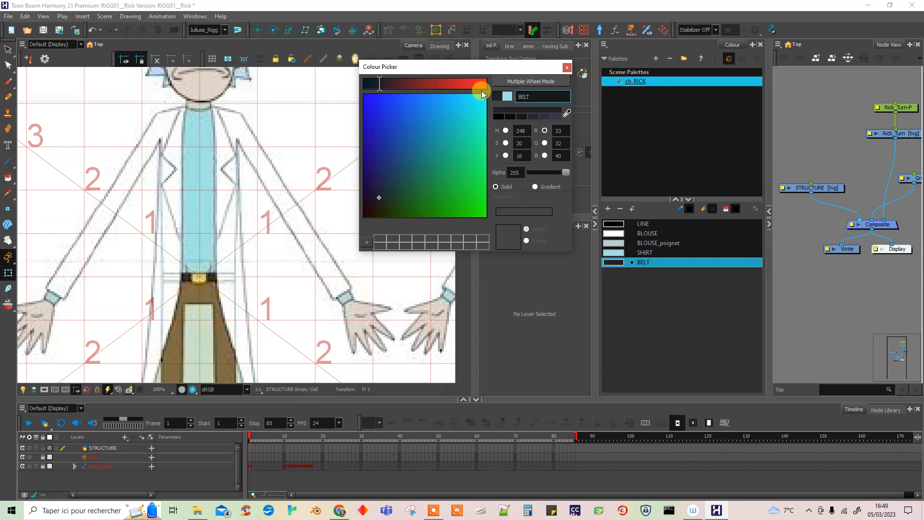
Add a colour named BELT_boucle to the palette, sampling the yellow of Rick's belt buckle.
left_click(608, 208)
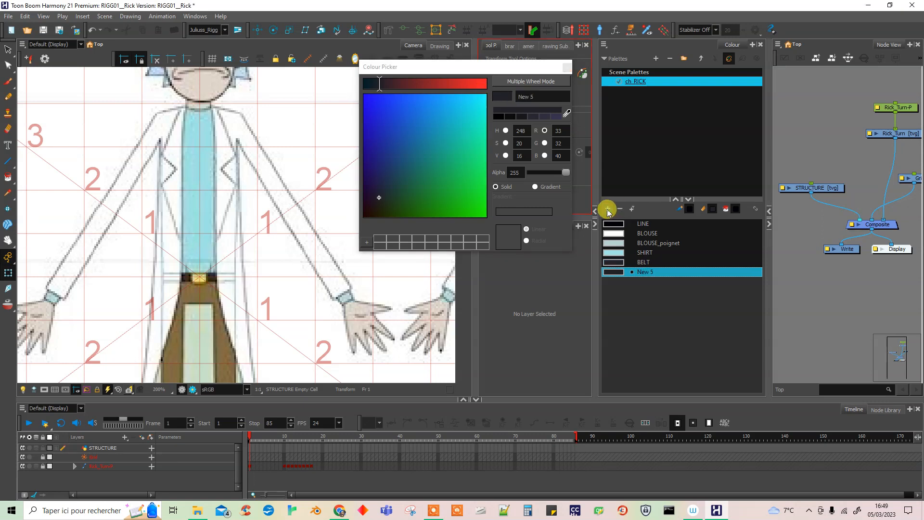
left_click_drag(610, 270, 202, 276)
left_click(618, 272)
left_click(567, 113)
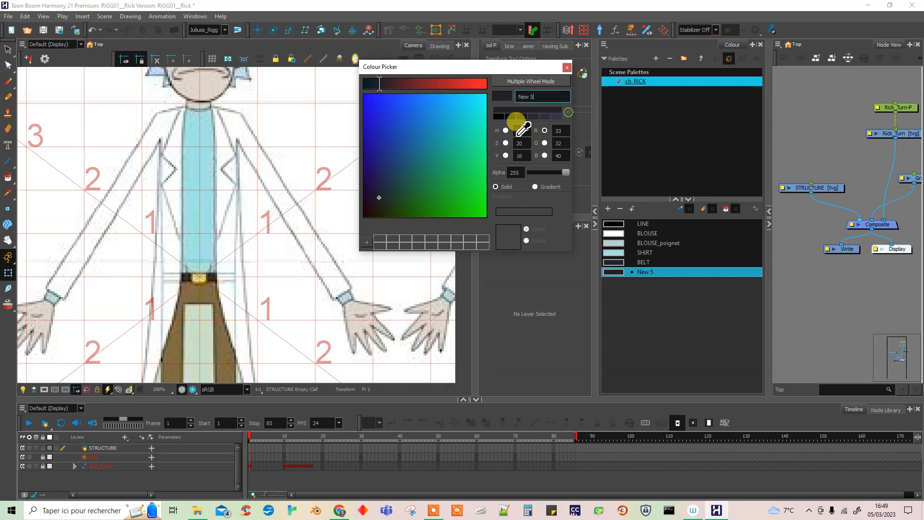
left_click(200, 285)
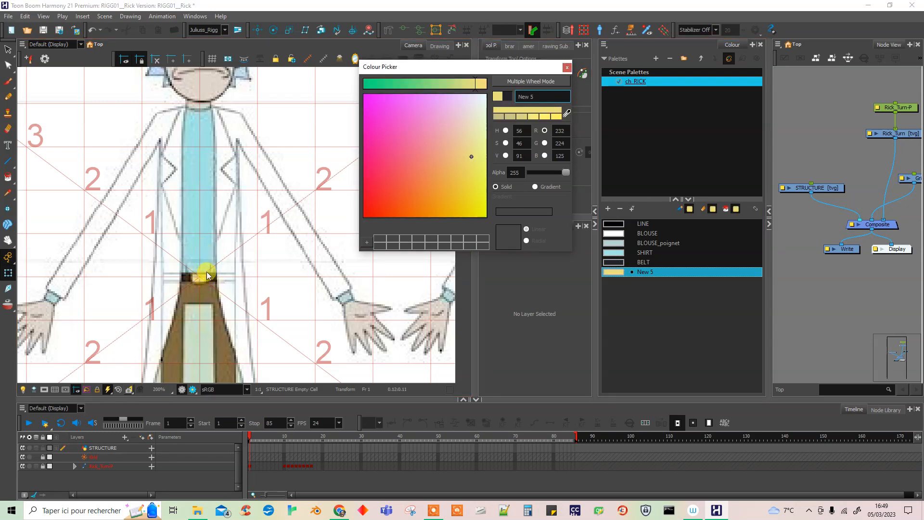
type("BELT_boucle")
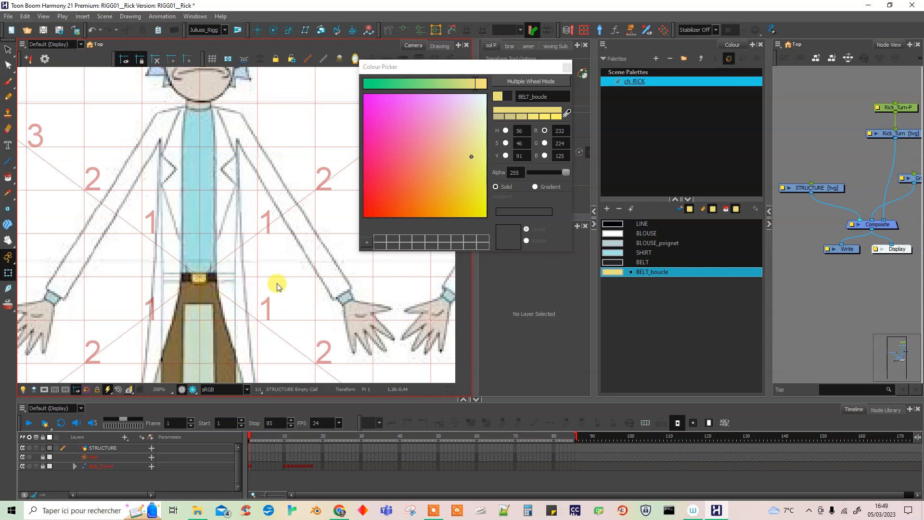
Add a colour named PANTALON to the palette, sampling the brown of Rick's trousers.
left_click_drag(277, 282, 273, 358)
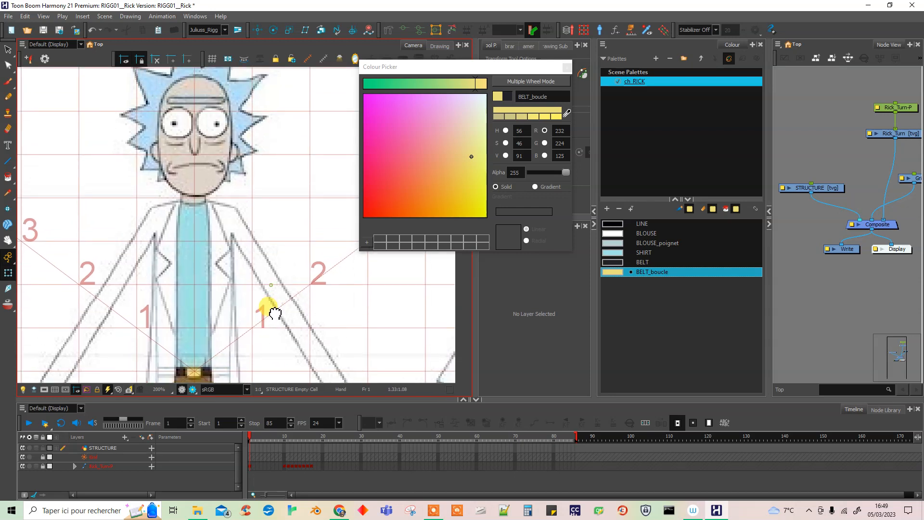
left_click_drag(325, 369, 346, 260)
left_click_drag(341, 336, 268, 326)
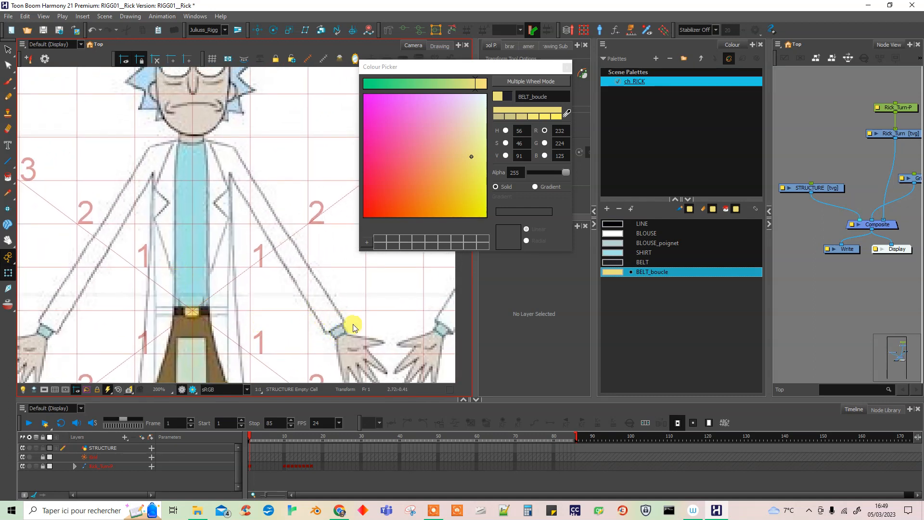
left_click_drag(353, 324, 325, 349)
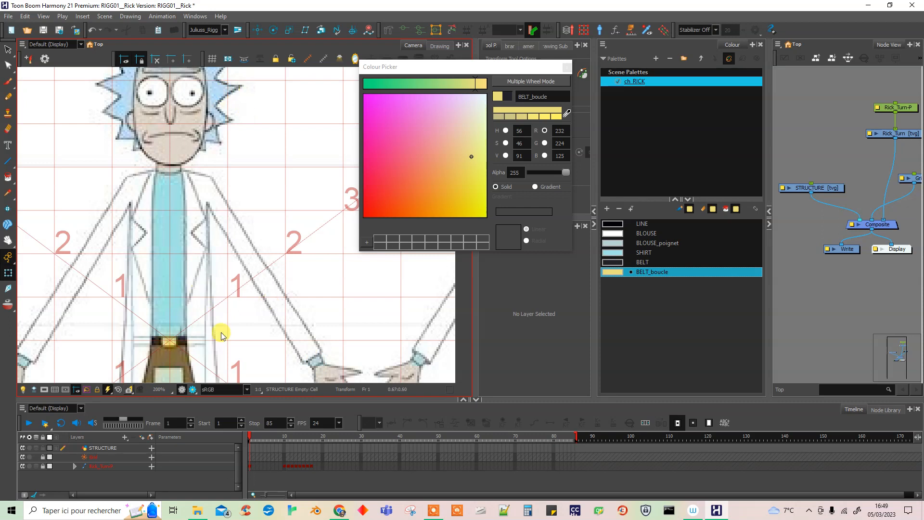
left_click_drag(302, 365, 328, 247)
mouse_move(315, 282)
left_mouse_down()
mouse_move(333, 291)
mouse_move(318, 290)
left_mouse_up()
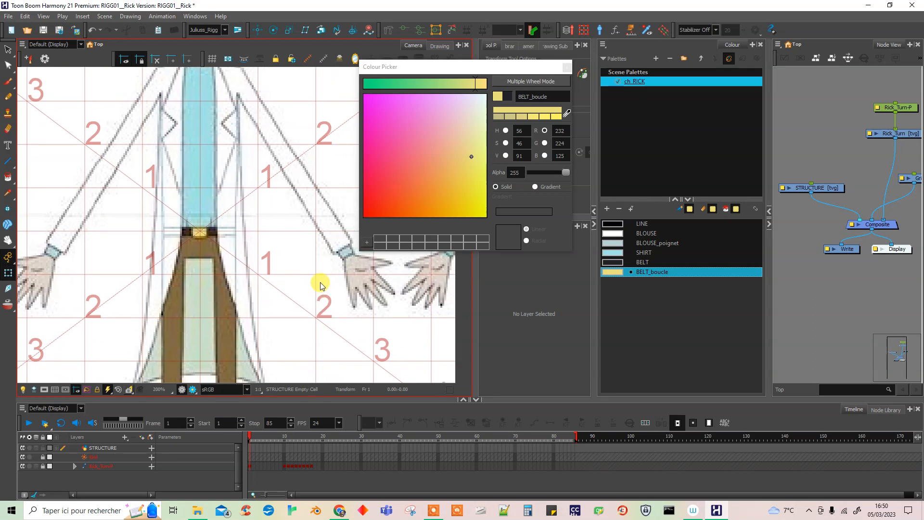
left_click(607, 209)
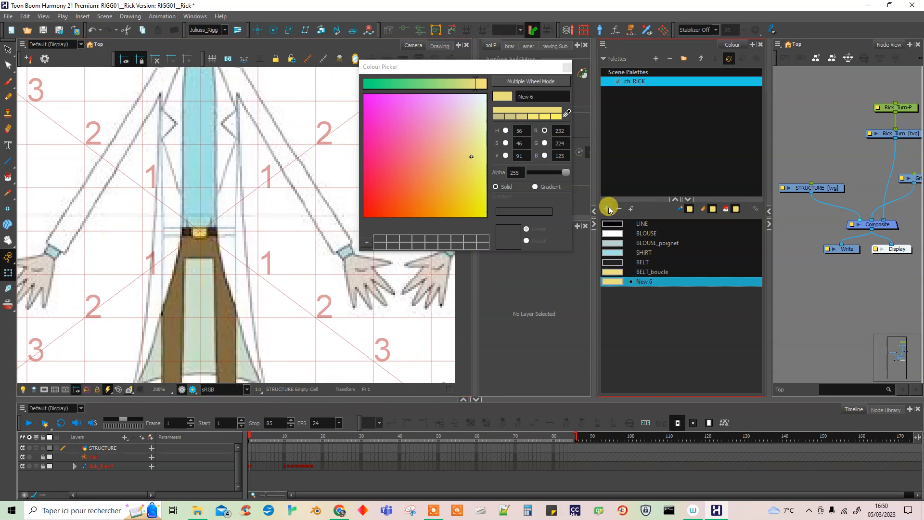
left_click(567, 115)
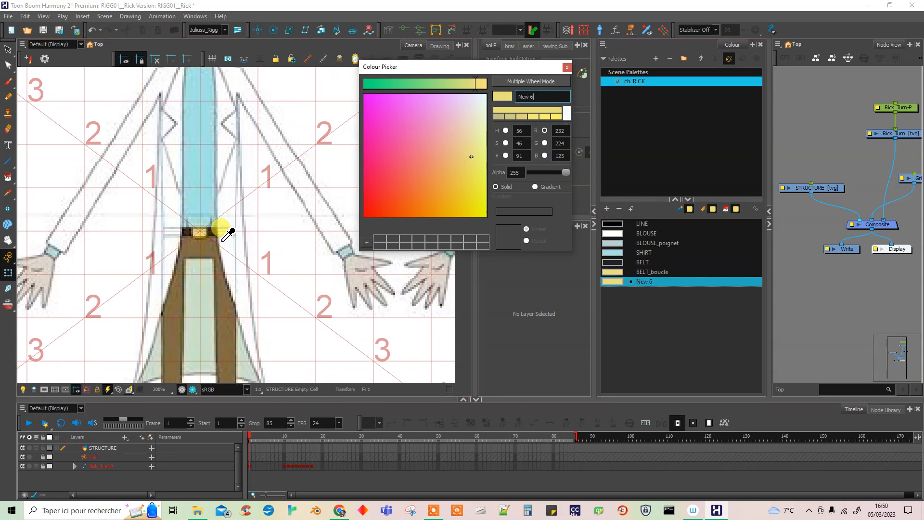
left_click(206, 243)
double_click(539, 96)
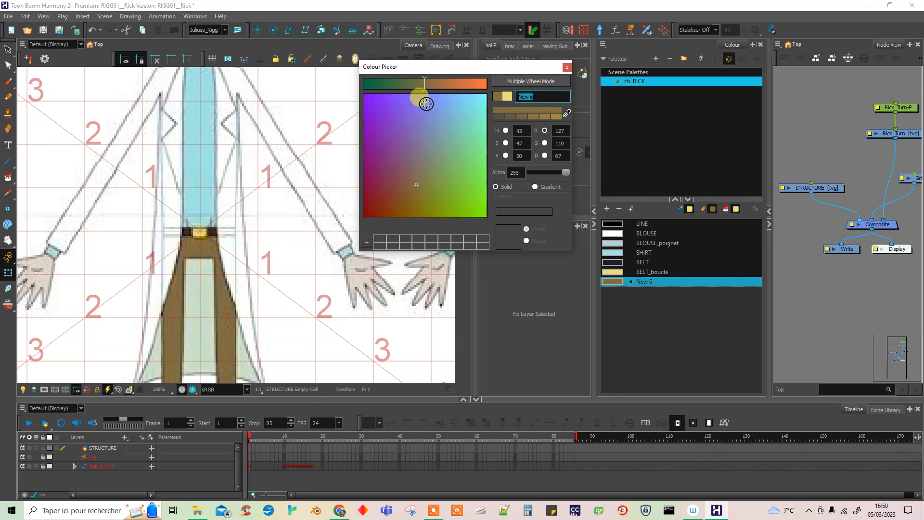
type("PANTA")
left_click(619, 352)
Add a colour named CHAUSSETTE to the palette, sampling the white of Rick's sock.
key("space")
left_click_drag(282, 344, 294, 199)
left_click_drag(285, 295, 301, 302)
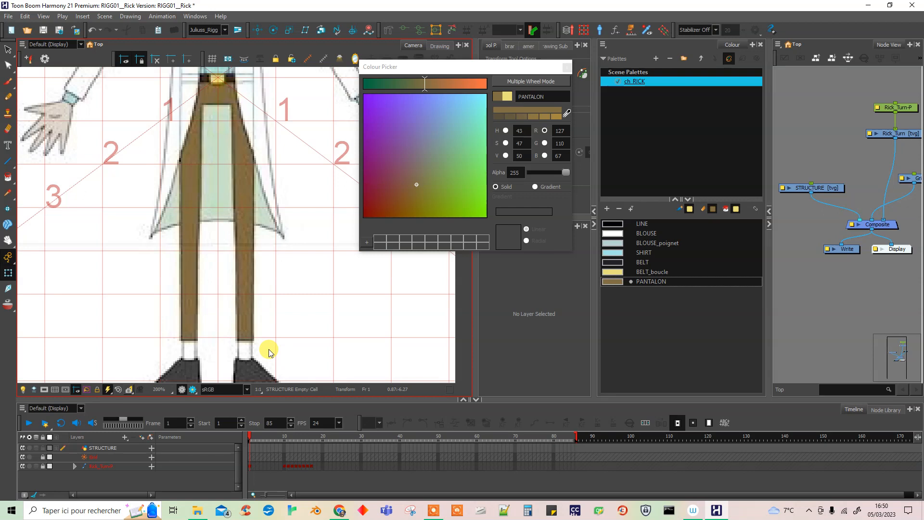
left_click(608, 209)
left_click(567, 113)
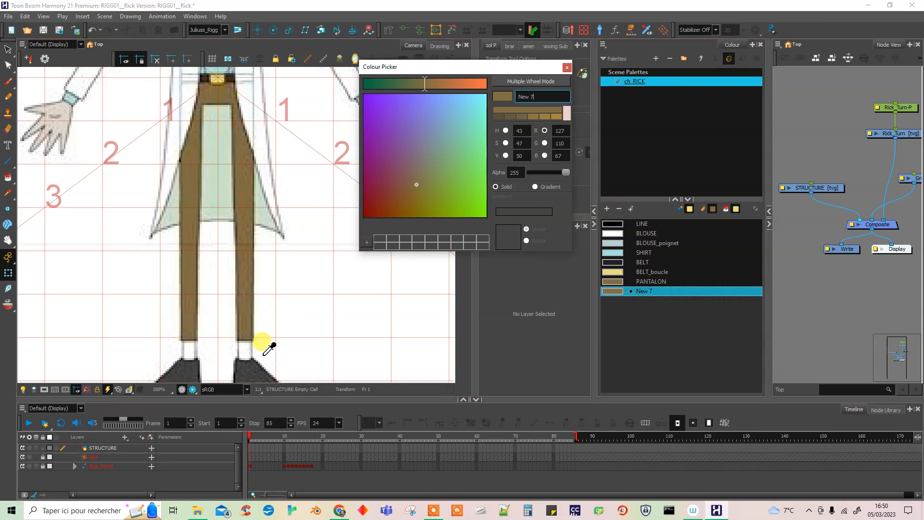
left_click(244, 349)
left_click_drag(545, 102, 492, 88)
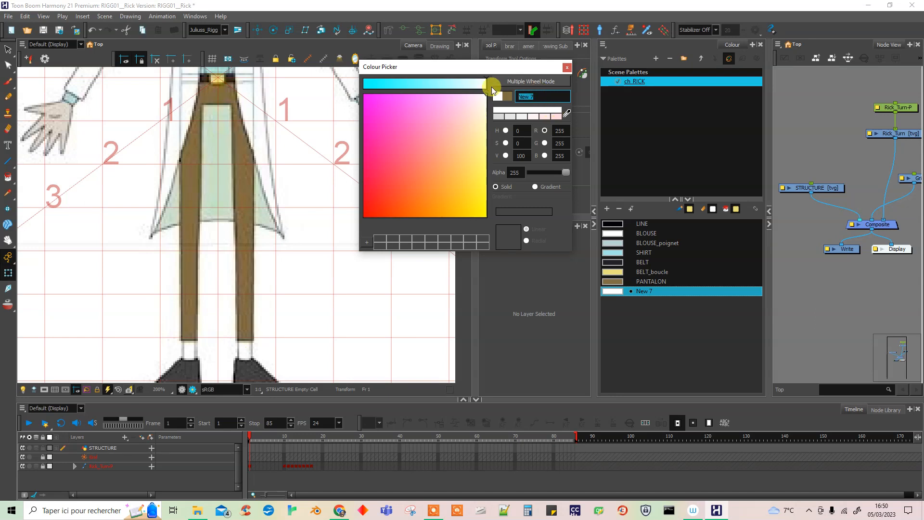
type("CHAUSSETTE")
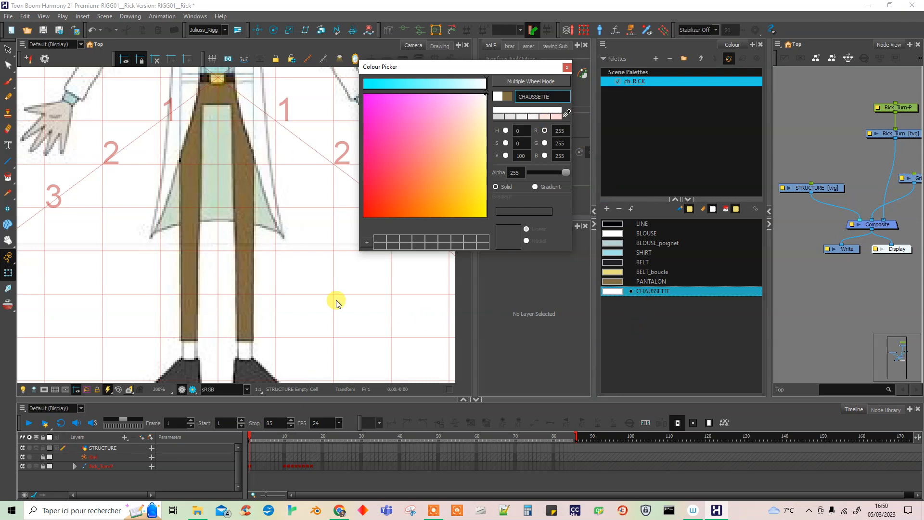
Add a colour named BLOUSE_int to the palette, sampling the pale green of the coat's inside between Rick's legs.
left_click(607, 209)
left_click(567, 113)
left_click(224, 176)
left_click(540, 94)
left_click_drag(540, 92, 483, 95)
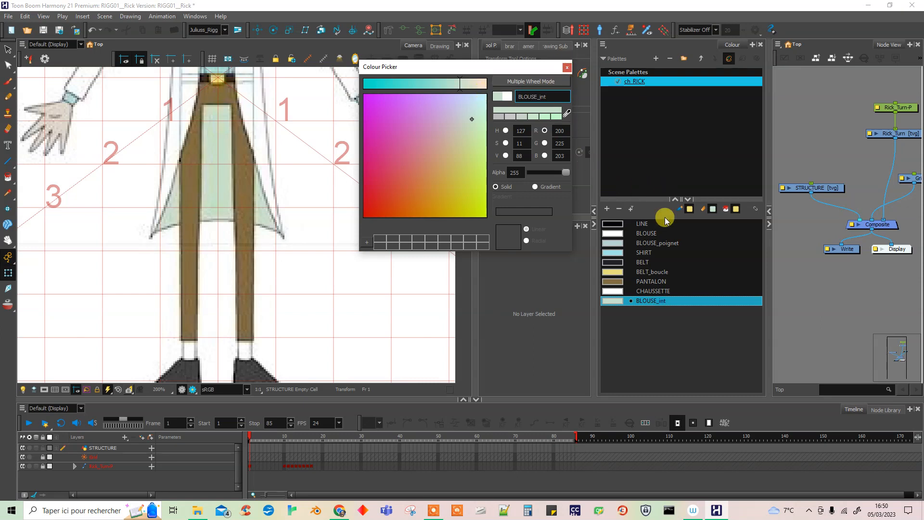
Add a colour named SHOES to the palette, sampling the dark grey of Rick's shoe.
mouse_move(295, 355)
left_mouse_down()
mouse_move(305, 327)
mouse_move(298, 340)
left_mouse_up()
left_click(608, 209)
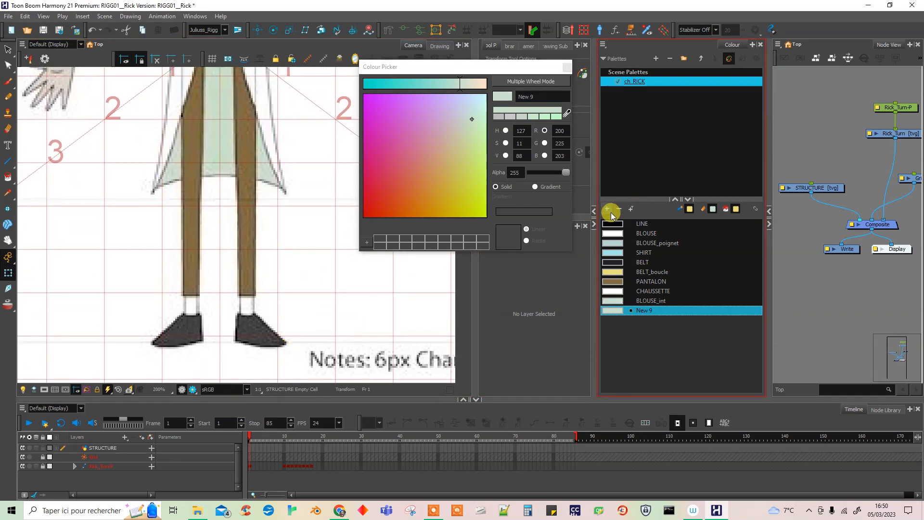
left_click(567, 113)
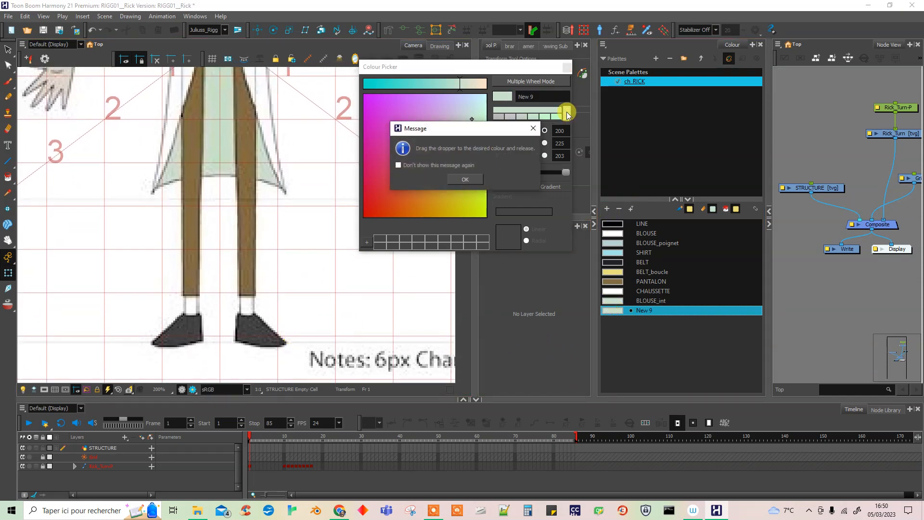
left_click(533, 129)
left_click_drag(566, 114, 261, 317)
double_click(526, 97)
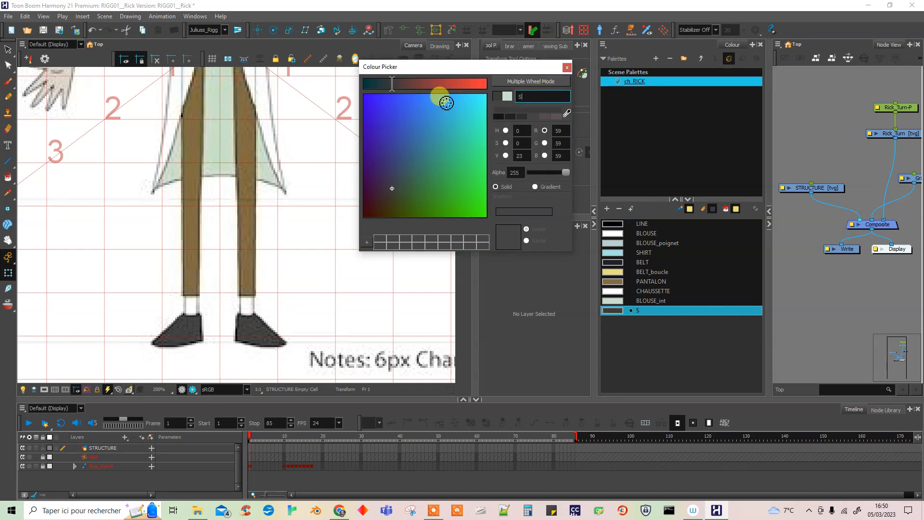
left_click(543, 372)
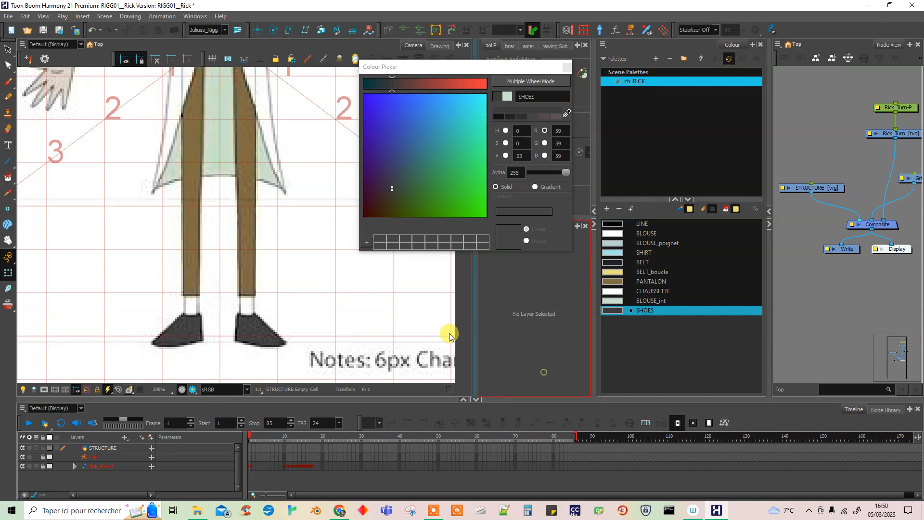
Add a colour named SKIN to the palette, sampling Rick's hand and adjusting the tone to RGB 238, 217, 203.
key("space")
left_click_drag(273, 221, 279, 313)
left_click_drag(302, 194, 207, 299)
left_click_drag(292, 310, 267, 325)
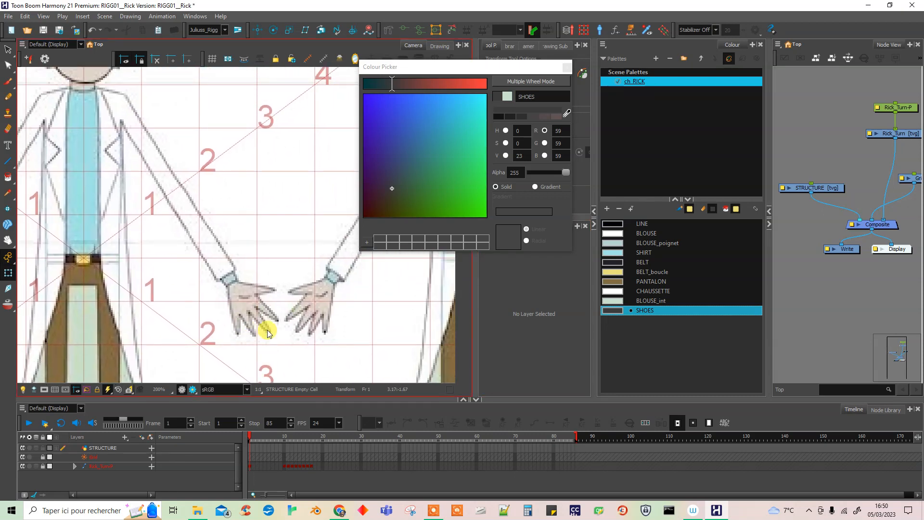
left_click(607, 208)
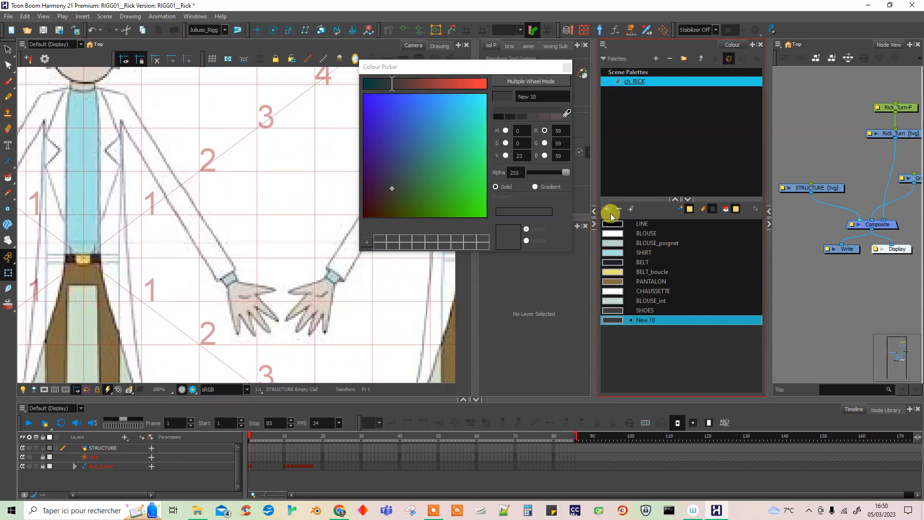
left_click(567, 112)
left_click(244, 305)
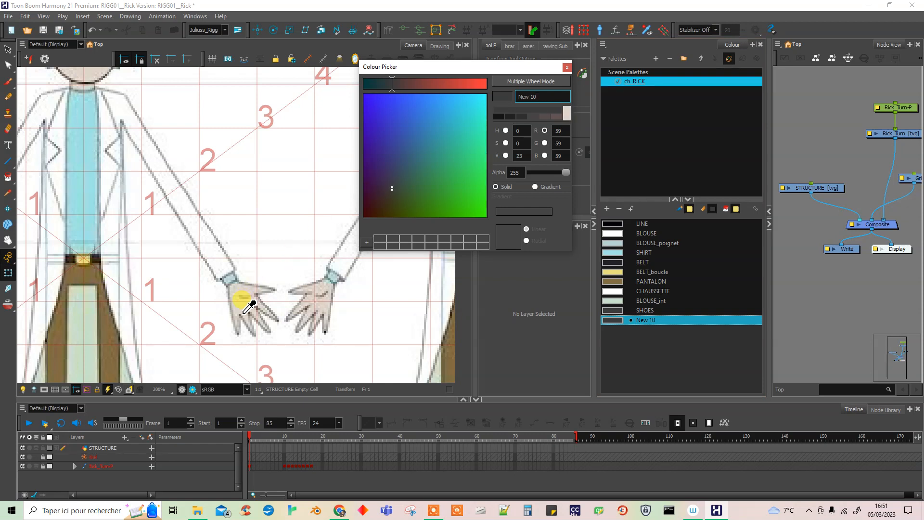
left_click(534, 94)
left_click(463, 87)
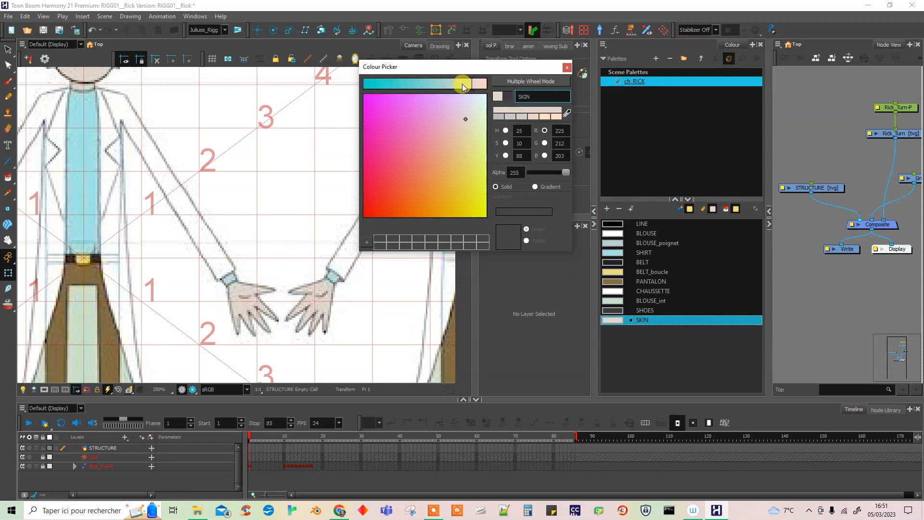
left_click(533, 117)
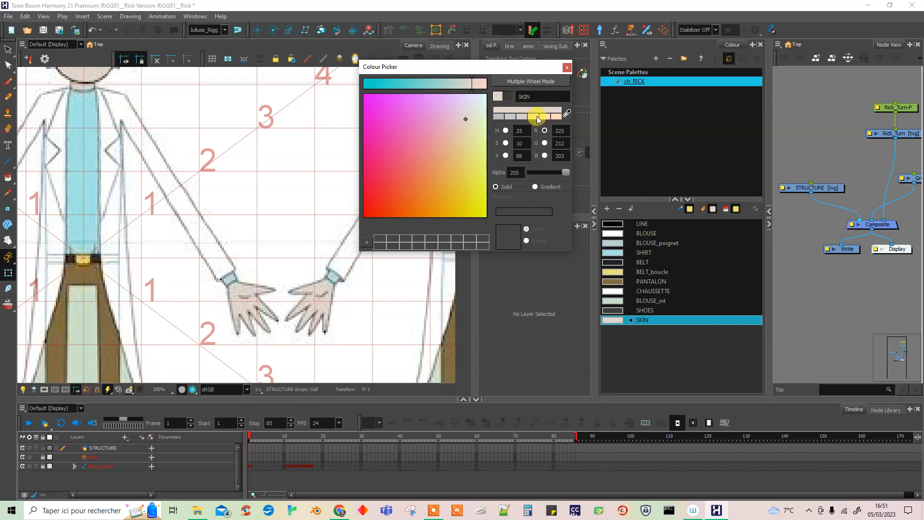
left_click(630, 361)
Add a colour named FACE_eye to the palette, sampling the white of Rick's eye.
left_click_drag(241, 239, 316, 347)
left_click_drag(304, 259, 313, 323)
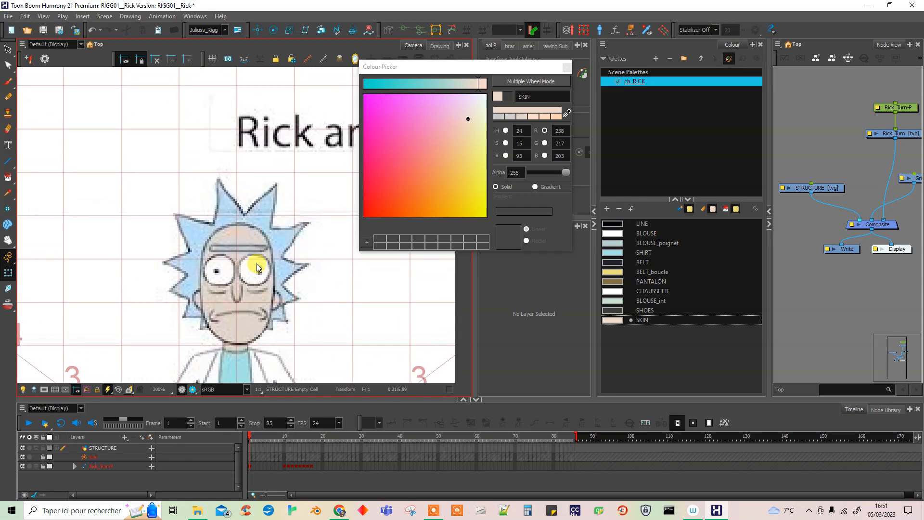
left_click(607, 212)
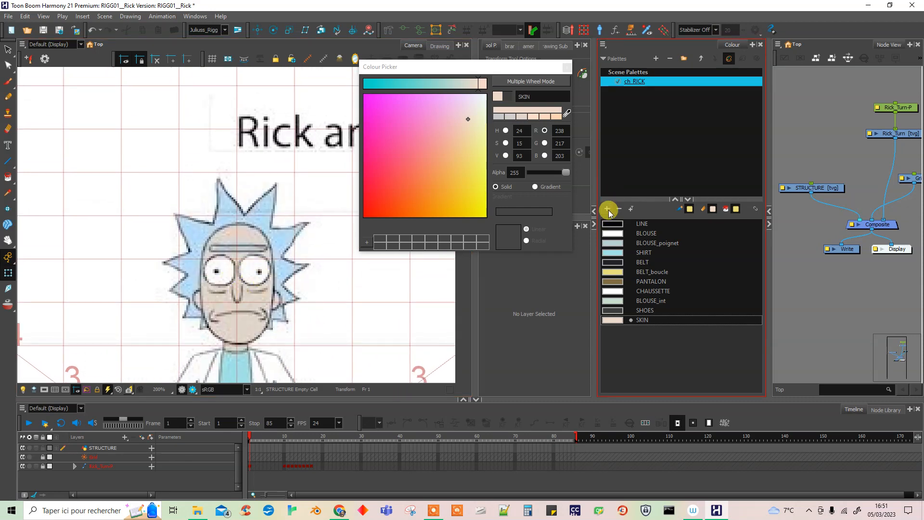
left_click(566, 113)
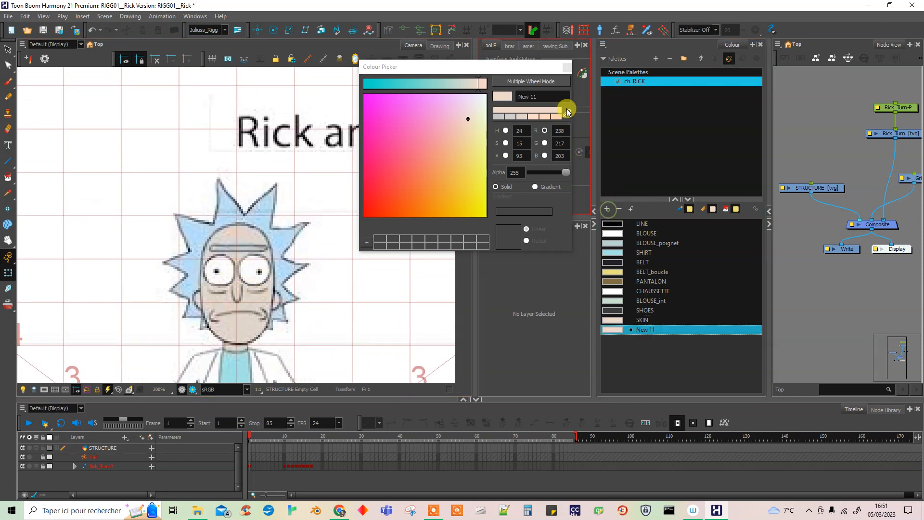
left_click(251, 261)
double_click(540, 96)
type("FACE_eye")
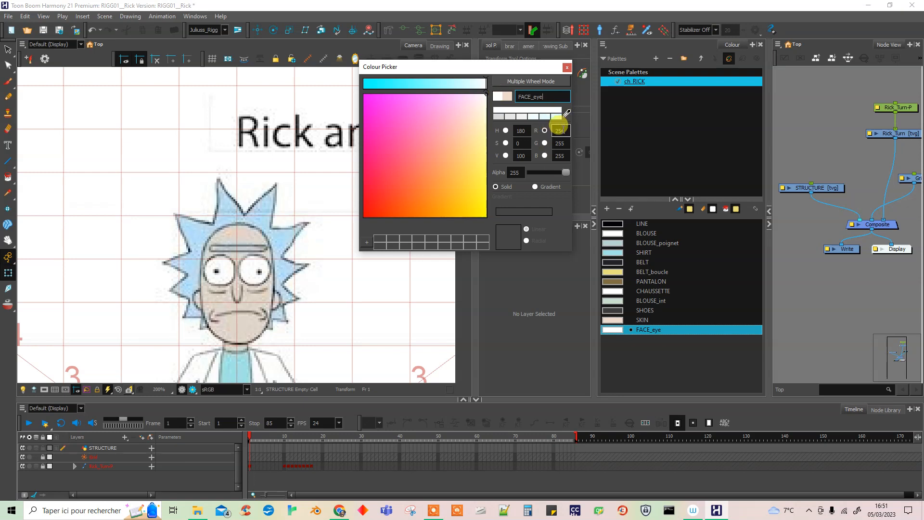
Add a colour named FACE_Pupil to the palette and set it to pure black, RGB 0, 0, 0.
left_click(607, 211)
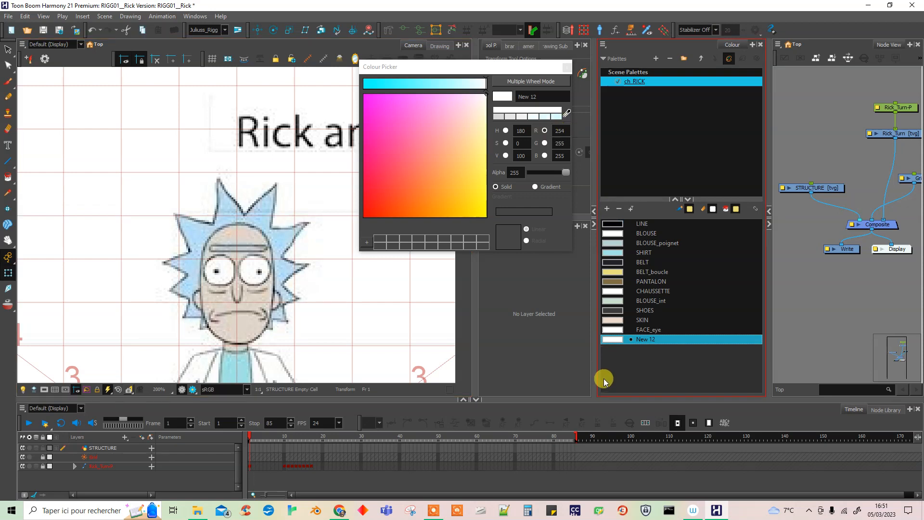
left_click(551, 96)
left_click(567, 114)
left_click(263, 269)
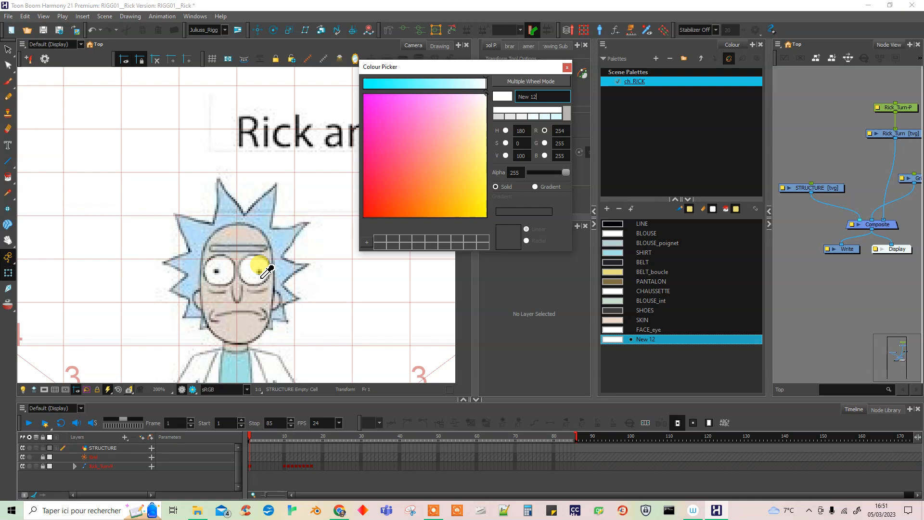
left_click(260, 265)
left_click_drag(453, 128, 362, 220)
left_click_drag(397, 85, 338, 85)
left_click_drag(547, 93, 499, 93)
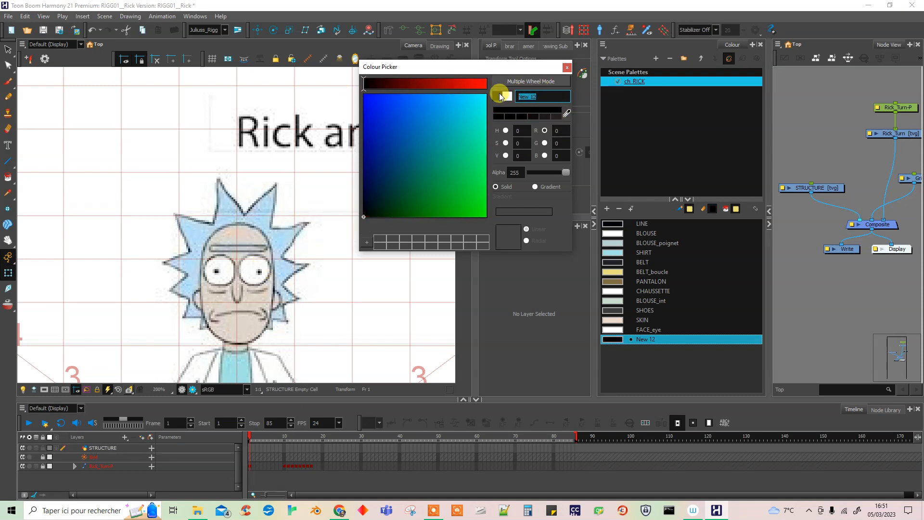
type("FACE_Pupil")
left_click(404, 344)
Examine the other areas of the model sheet for colours still missing from the palette.
key("space")
mouse_move(408, 340)
left_mouse_down()
mouse_move(186, 332)
mouse_move(201, 349)
left_mouse_up()
left_click_drag(309, 333, 83, 338)
mouse_move(346, 342)
left_mouse_down()
mouse_move(127, 345)
mouse_move(97, 324)
left_mouse_up()
left_click_drag(284, 261, 418, 299)
left_click_drag(170, 303, 481, 309)
left_click_drag(204, 314, 496, 293)
left_click_drag(175, 309, 464, 303)
left_click_drag(293, 306, 434, 311)
left_click_drag(318, 291, 262, 287)
Add a colour named FACE_sourcil to the palette, sampling the light blue of Rick's hair.
left_click(619, 174)
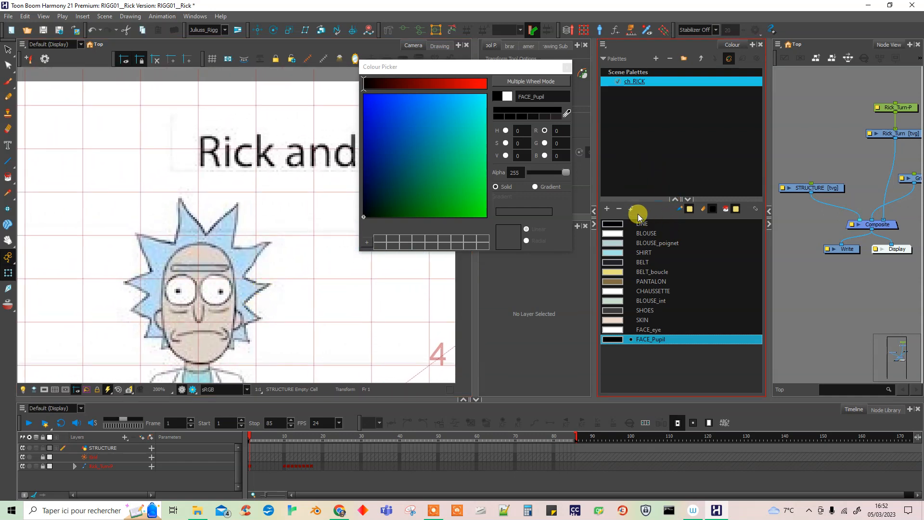
left_click(607, 208)
left_click(567, 113)
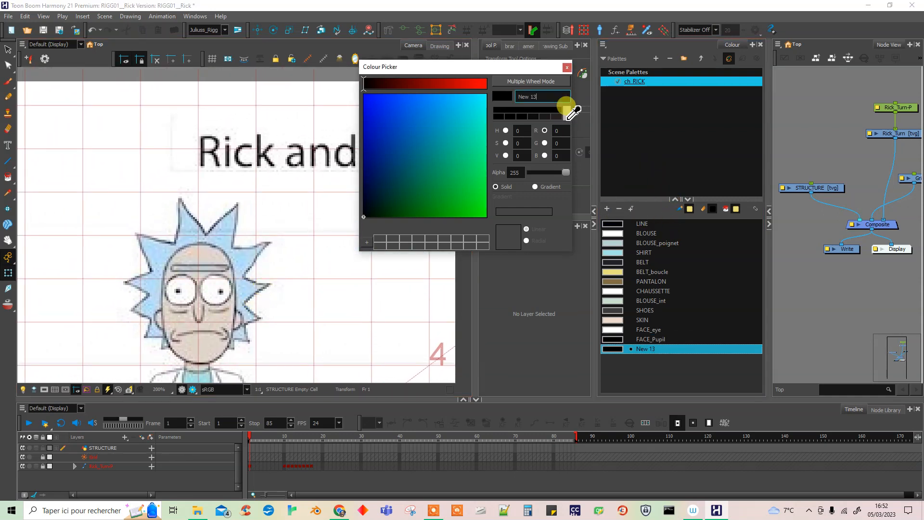
left_click(235, 227)
triple_click(545, 97)
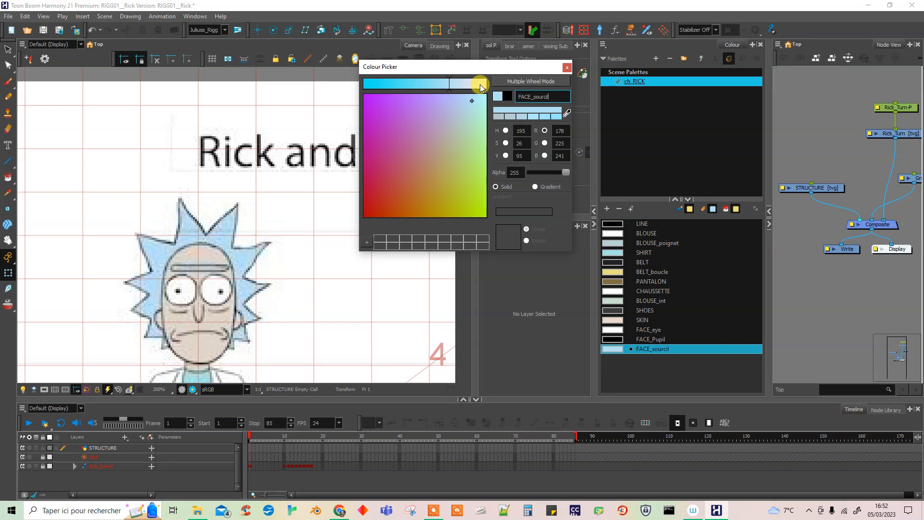
Add a colour named HAIR to the palette, sampling the light blue of Rick's hair.
left_click(607, 209)
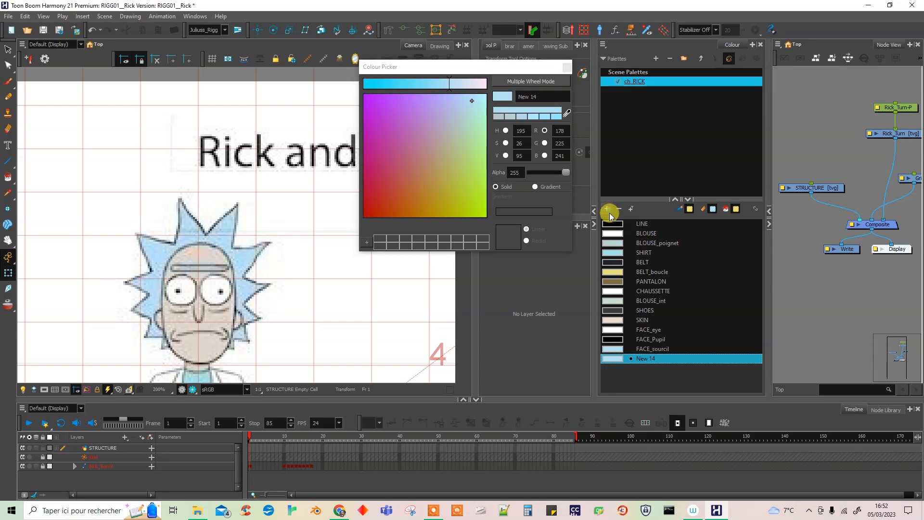
left_click(567, 113)
left_click(239, 252)
triple_click(532, 96)
type("HAIR")
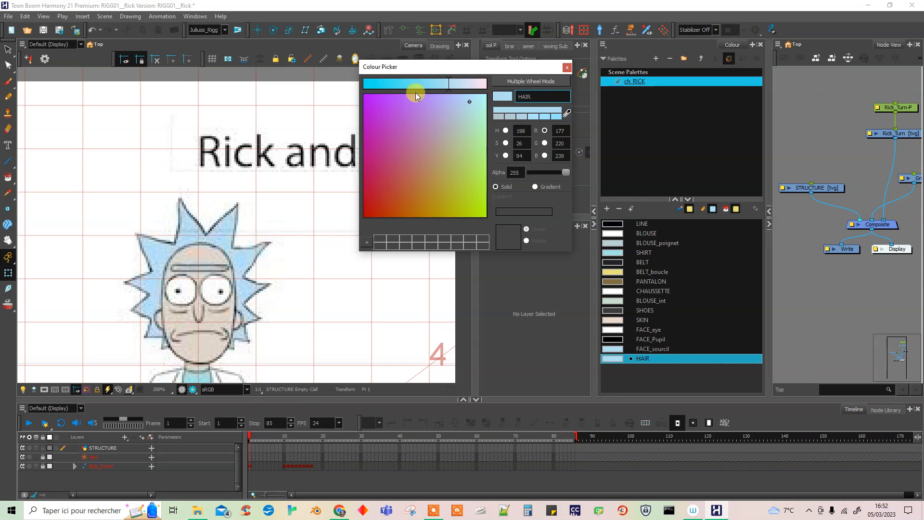
left_click(521, 338)
Examine the model sheet from Rick's head to his shoes for missing palette colours, and close the Colour Picker.
key("space")
left_click_drag(321, 362, 356, 205)
left_click_drag(341, 346, 378, 265)
left_click_drag(359, 344, 355, 260)
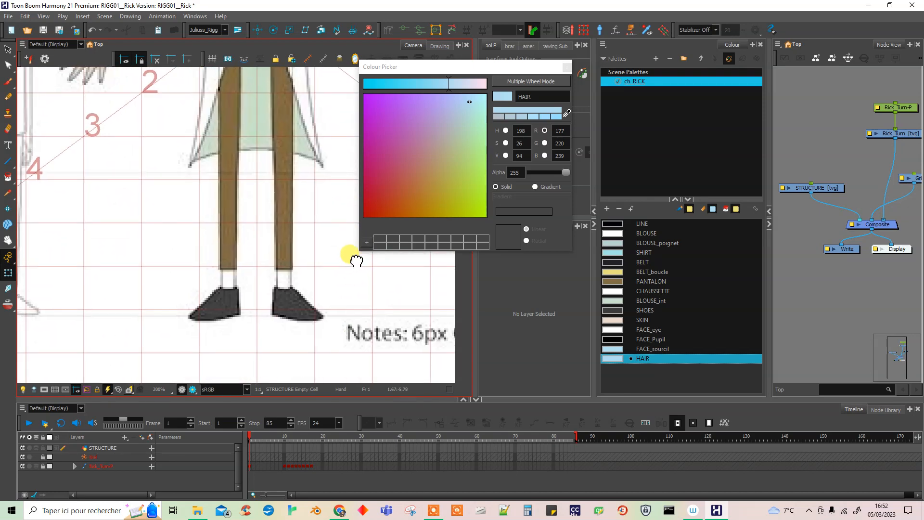
left_click_drag(332, 163, 330, 295)
left_click_drag(327, 202, 324, 301)
left_click_drag(321, 265, 316, 355)
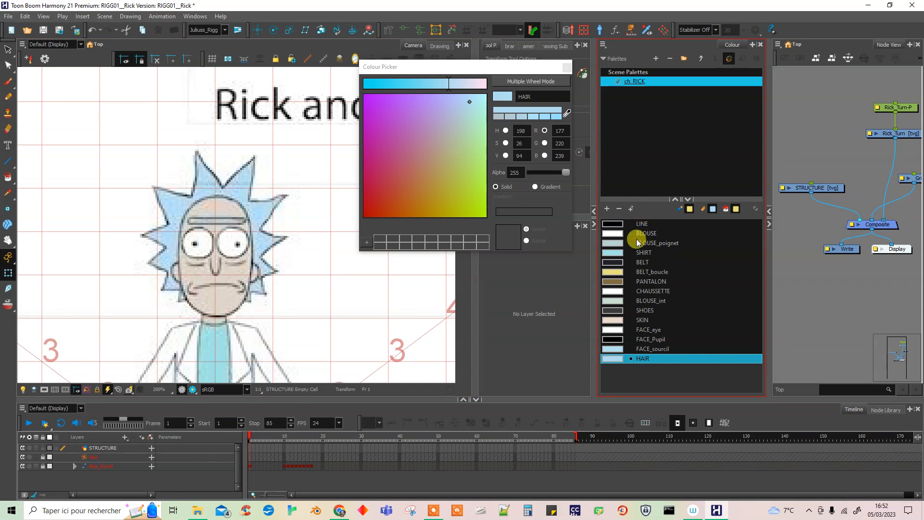
left_click(587, 242)
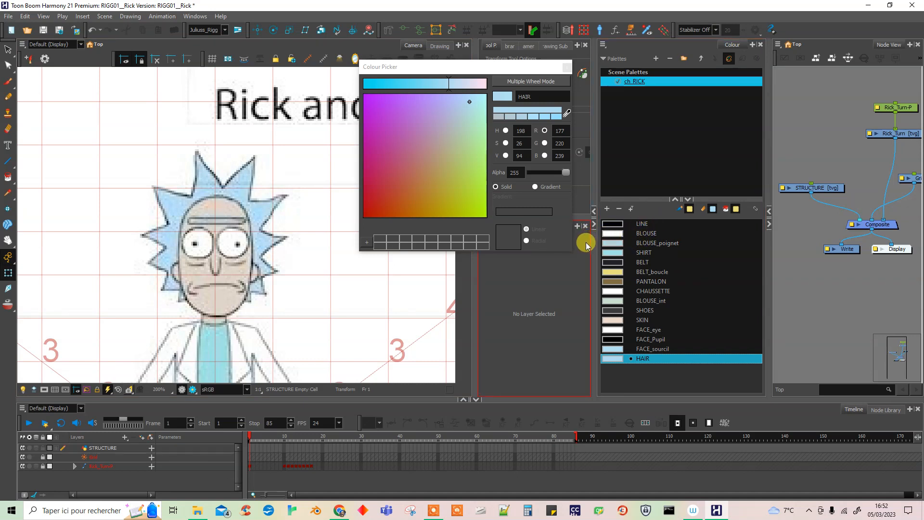
left_click(335, 296)
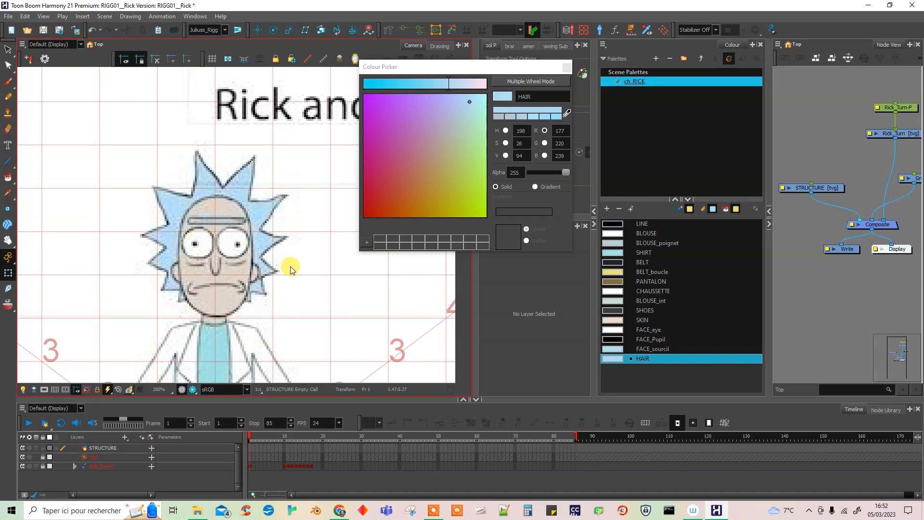
left_click(567, 67)
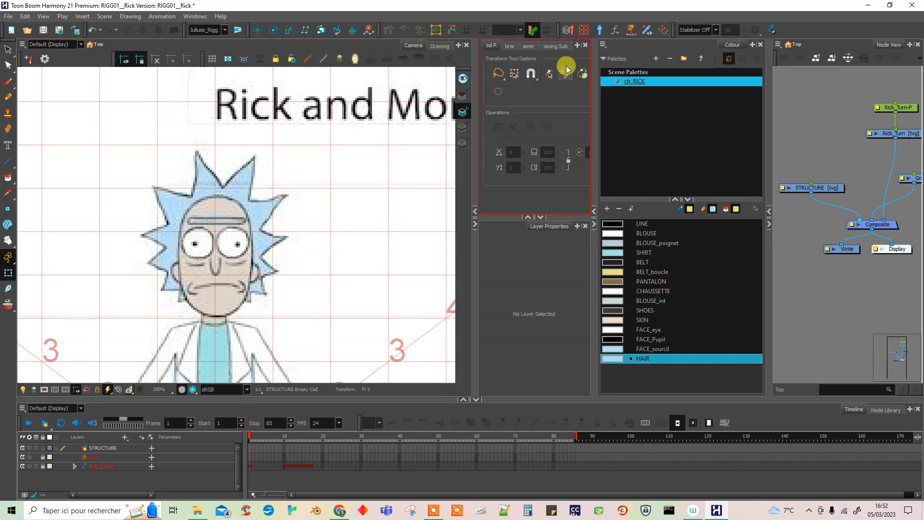
Reorder the palette so SKIN sits directly below LINE, followed by FACE_sourcil, FACE_eye and FACE_Pupil.
left_click(655, 226)
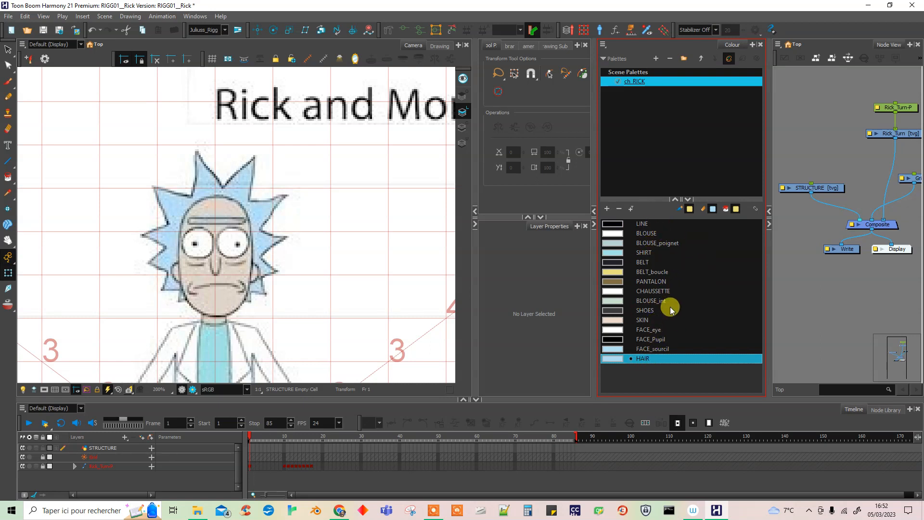
left_click(641, 321)
left_click_drag(647, 326, 646, 233)
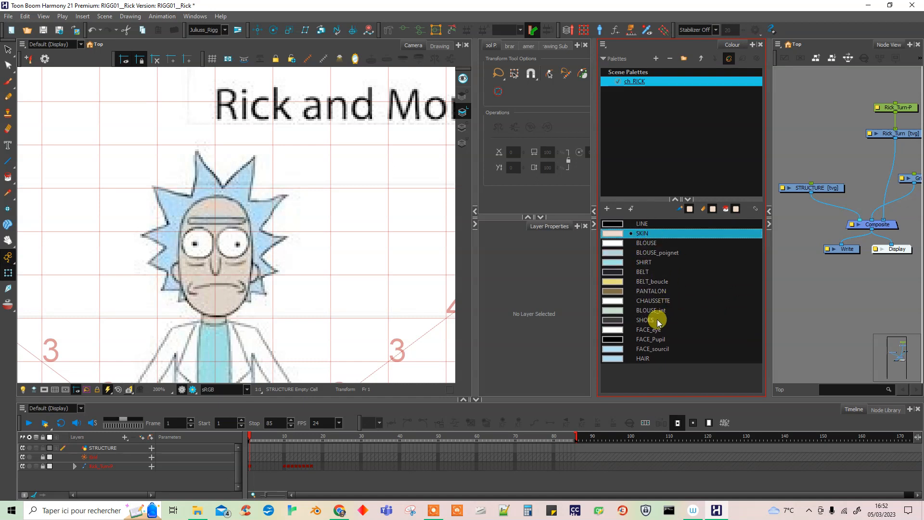
left_click(652, 353)
left_click_drag(653, 331, 639, 244)
left_click_drag(650, 343, 646, 246)
left_click(657, 352)
left_click_drag(657, 352, 644, 242)
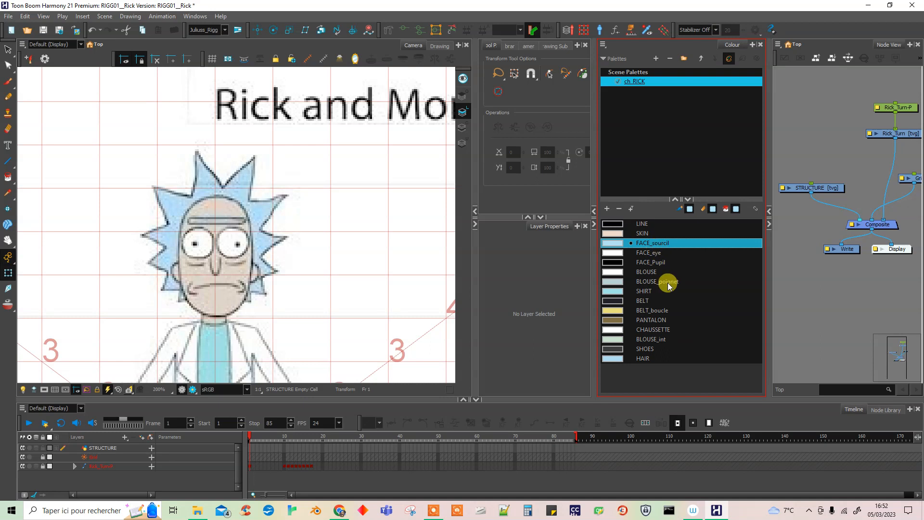
Move HAIR below FACE_Pupil, SHIRT below HAIR, and BLOUSE_int below BLOUSE_poignet in the palette.
left_click(645, 360)
mouse_move(645, 361)
left_mouse_down()
mouse_move(645, 243)
mouse_move(645, 270)
left_mouse_up()
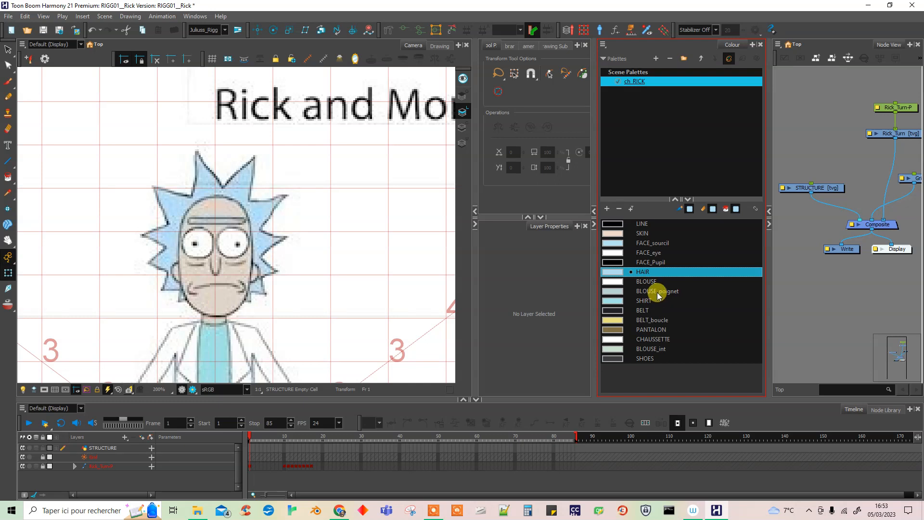
left_click_drag(645, 304, 651, 283)
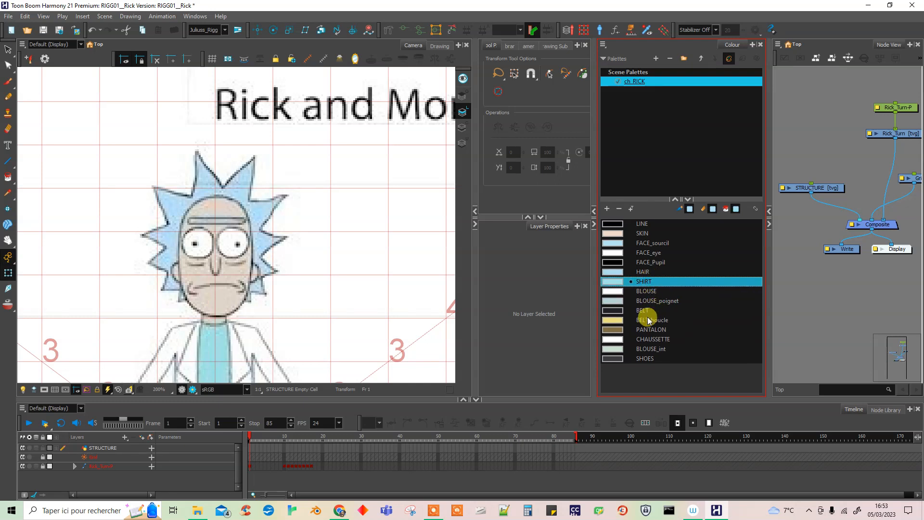
left_click_drag(649, 348, 652, 305)
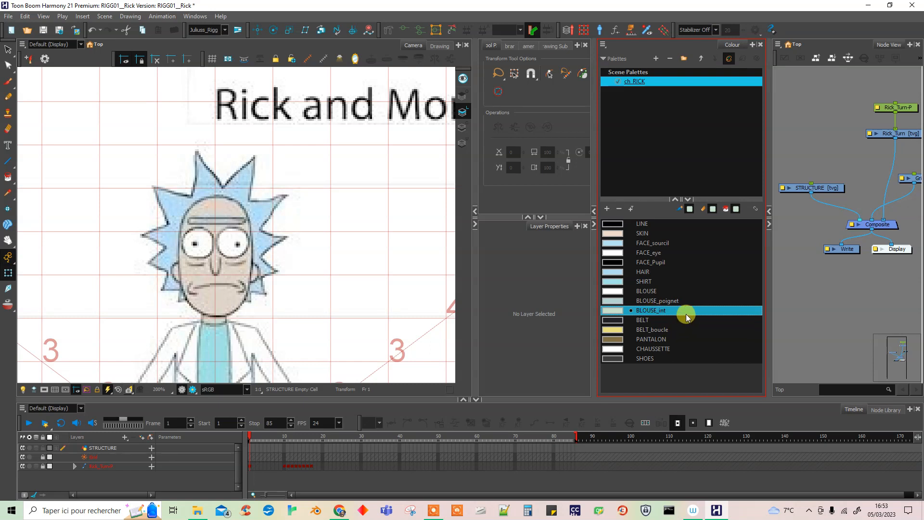
Try Swatch Mode for the palette's colours and switch back to the list display.
right_click(660, 374)
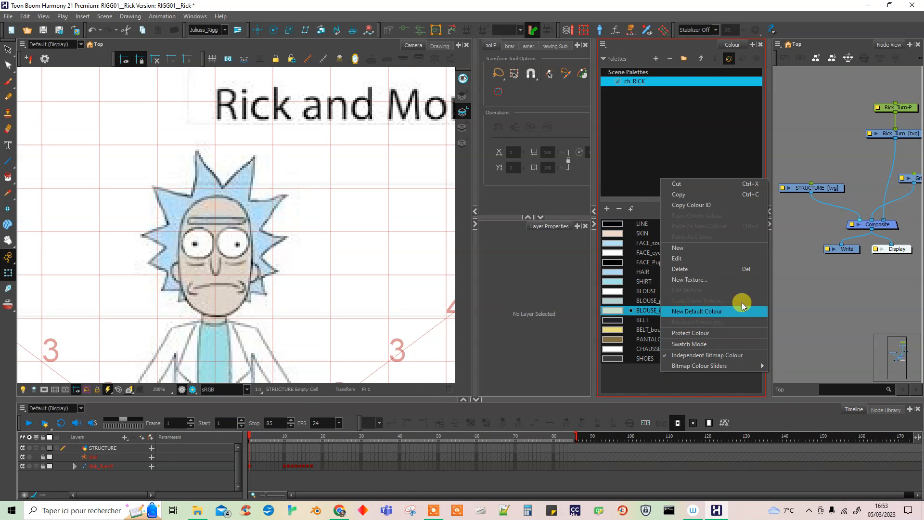
left_click(699, 345)
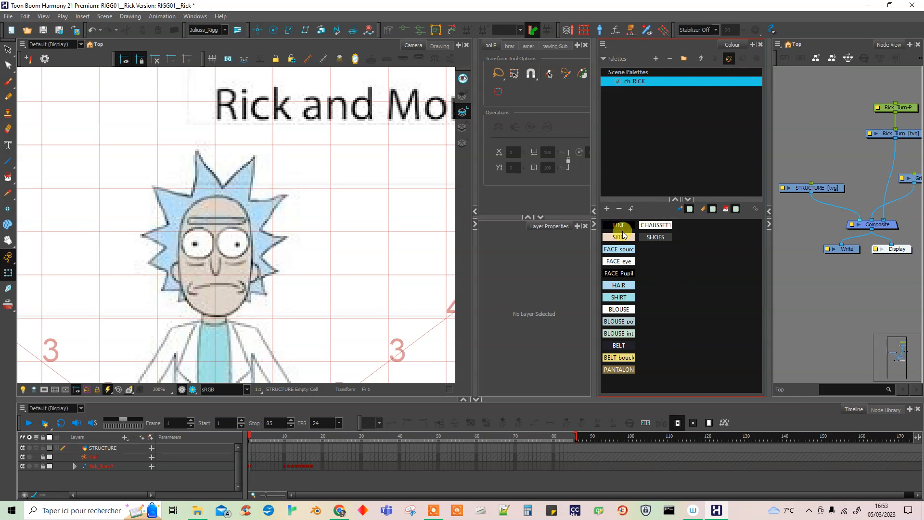
right_click(684, 285)
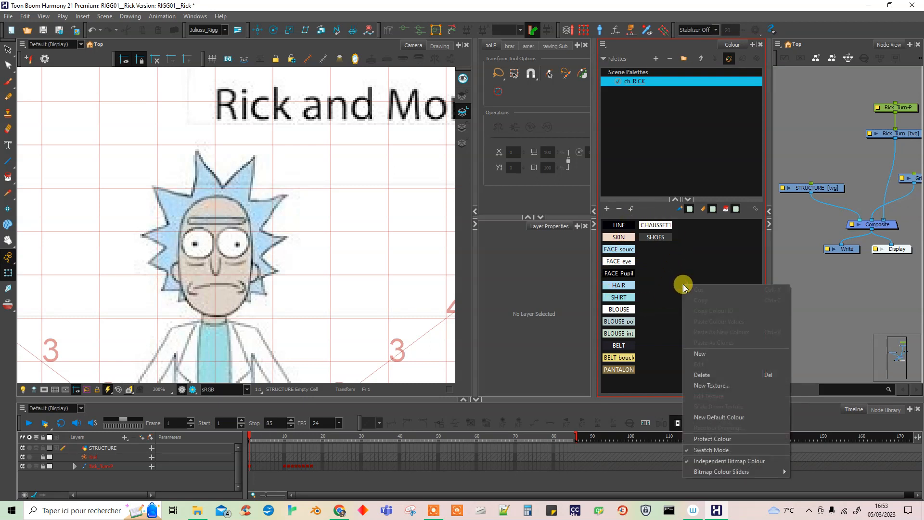
left_click(729, 452)
left_click(661, 380)
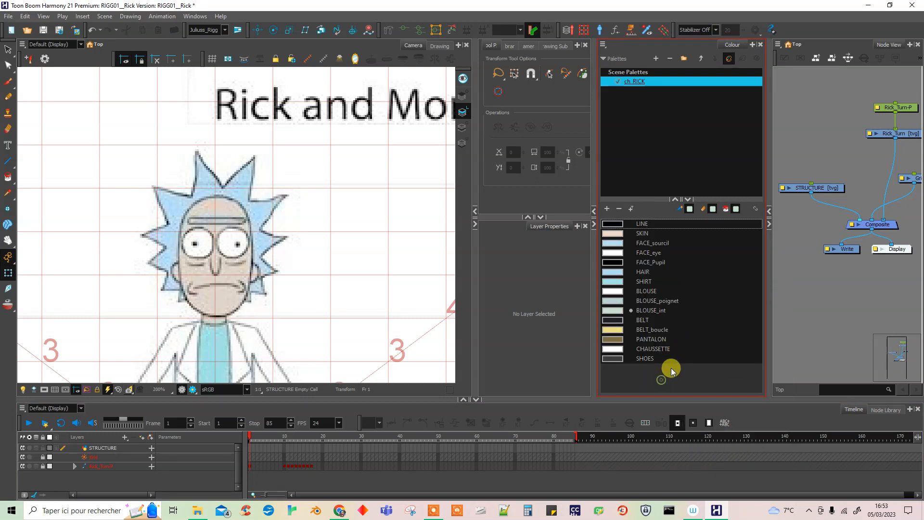
Save the scene and enlarge the areas for the colour list and the camera view.
mouse_move(644, 198)
left_mouse_down()
mouse_move(641, 177)
mouse_move(653, 187)
left_mouse_up()
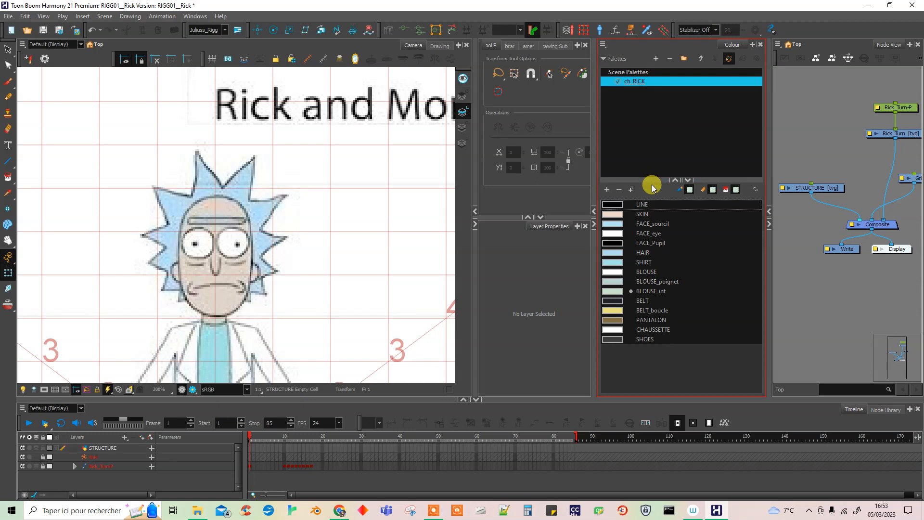
key("ctrl+s")
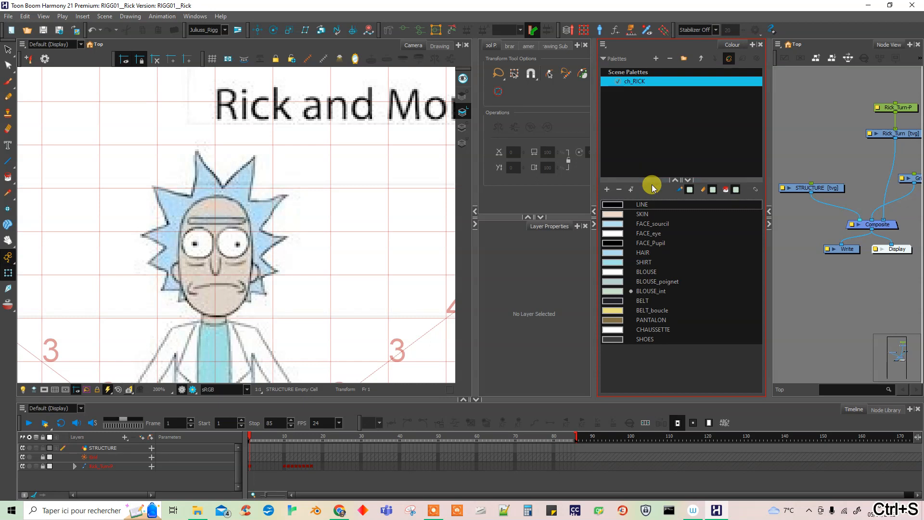
left_click_drag(594, 357, 604, 354)
left_click_drag(474, 319, 483, 317)
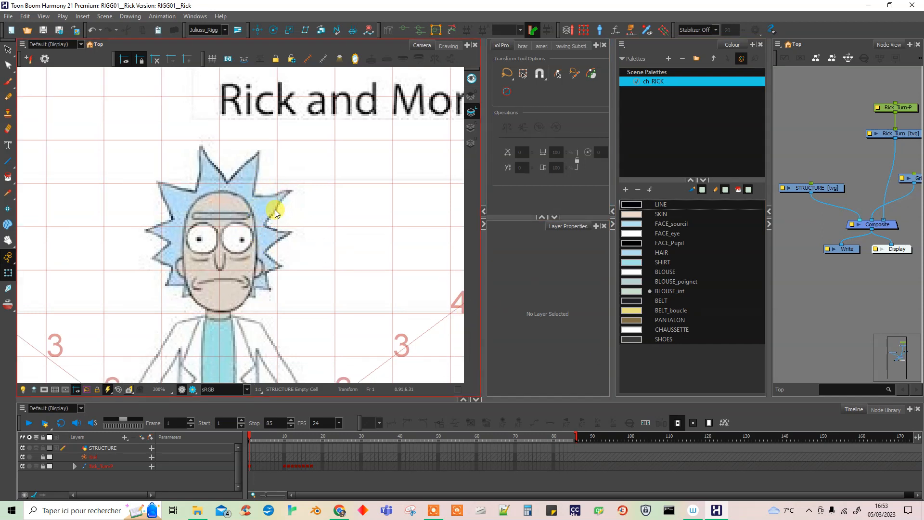
Draw a short slanted test line beside Rick's head on the STRUCTURE layer with the Line tool in the LINE colour, and activate the Select tool.
scroll(275, 212, "up", 3)
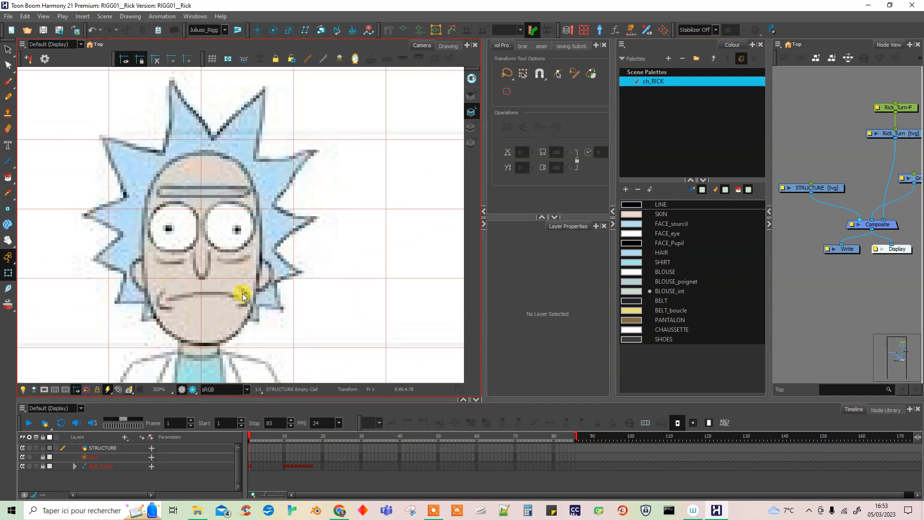
scroll(245, 296, "down", 4)
scroll(247, 296, "up", 3)
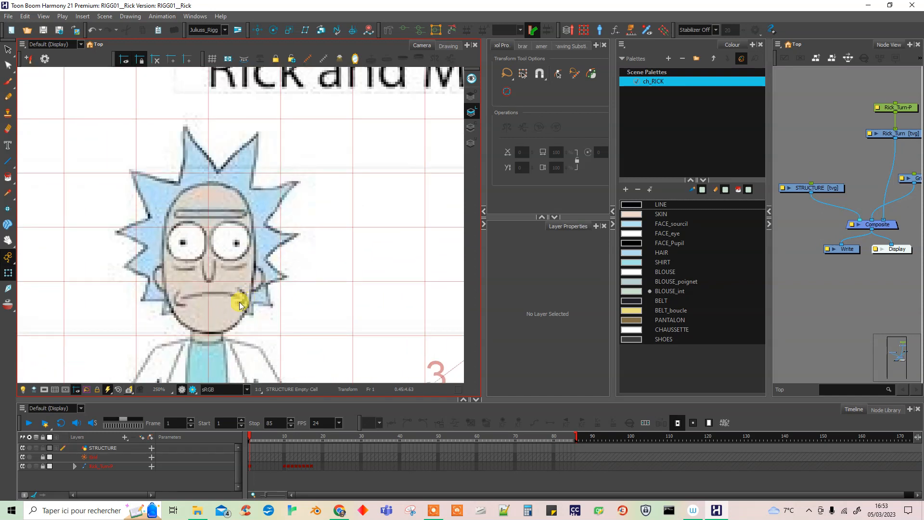
left_click(9, 163)
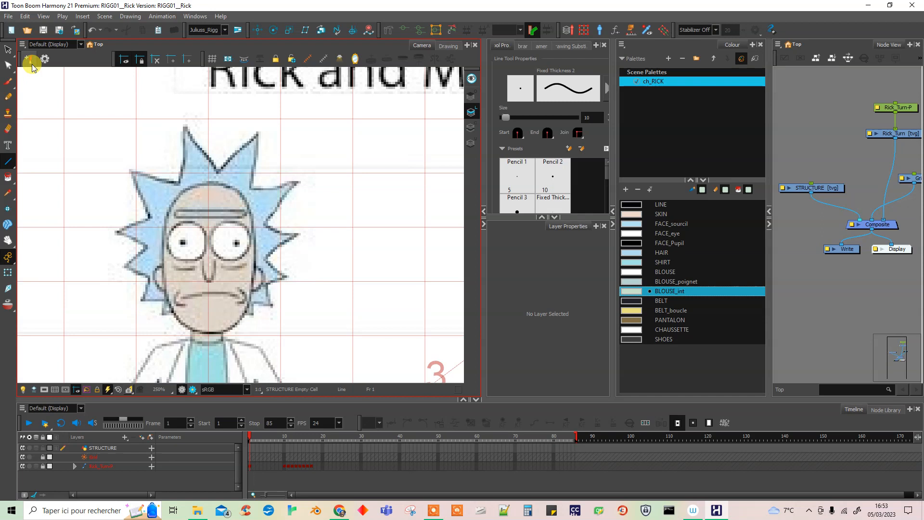
left_click(636, 205)
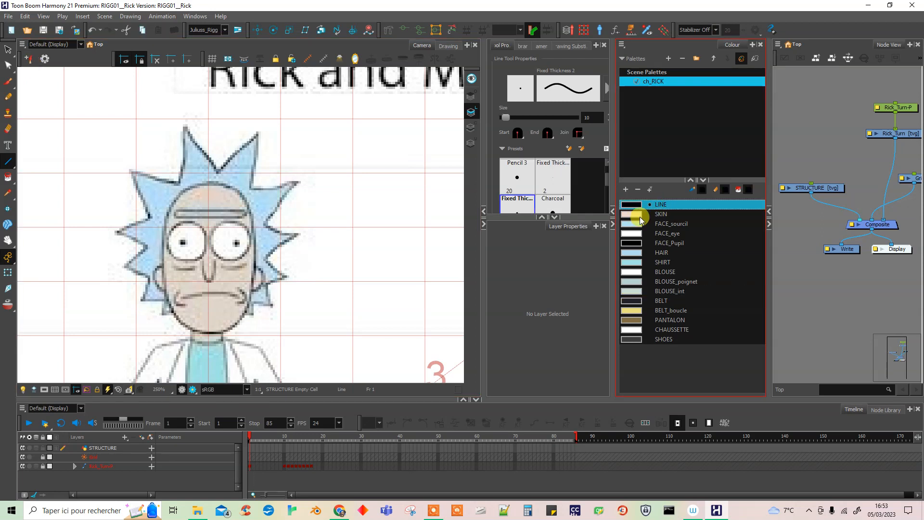
left_click(818, 189)
mouse_move(328, 226)
left_mouse_down()
mouse_move(301, 289)
mouse_move(279, 268)
mouse_move(260, 276)
left_mouse_up()
left_click(8, 50)
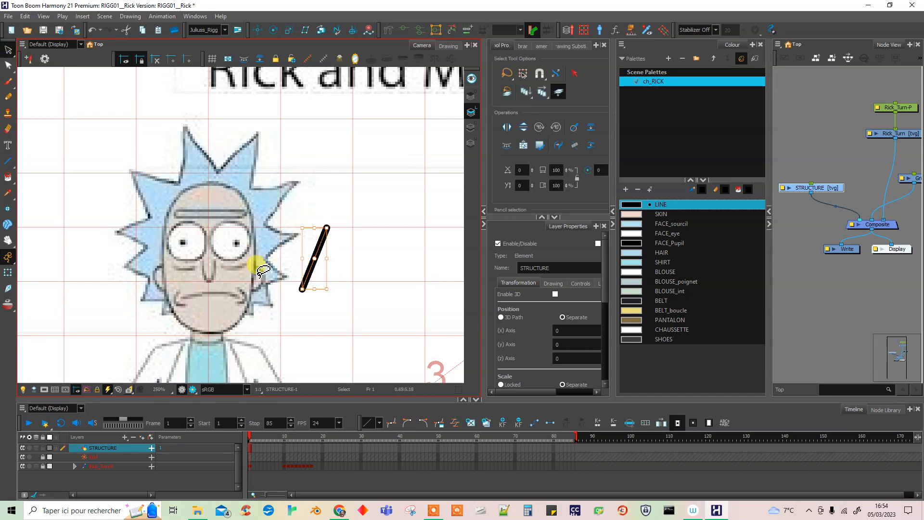
Enlarge the tool properties area and turn off the highlighted Select tool option.
left_click_drag(610, 186, 627, 186)
left_click_drag(482, 254, 456, 255)
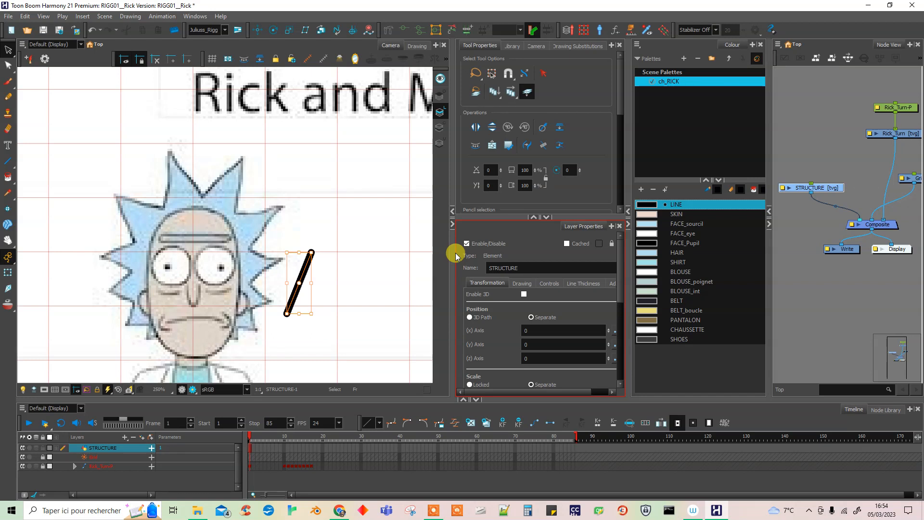
left_click(528, 92)
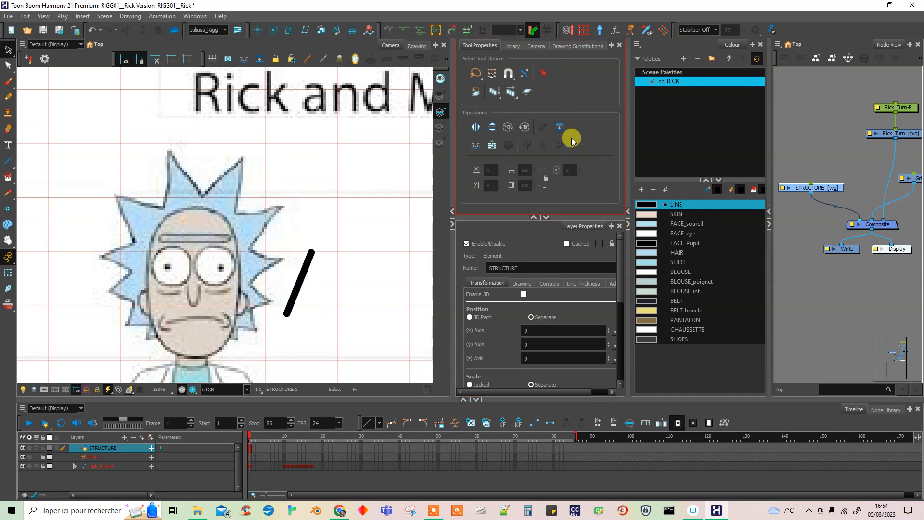
left_click_drag(582, 215, 578, 262)
Select the test line beside Rick's head and set its maximum pencil size to 4.
left_click(306, 266)
left_click_drag(619, 139, 620, 166)
left_click(600, 187)
left_click(600, 187)
left_click(600, 187)
left_click(600, 187)
left_click(599, 187)
left_click(599, 187)
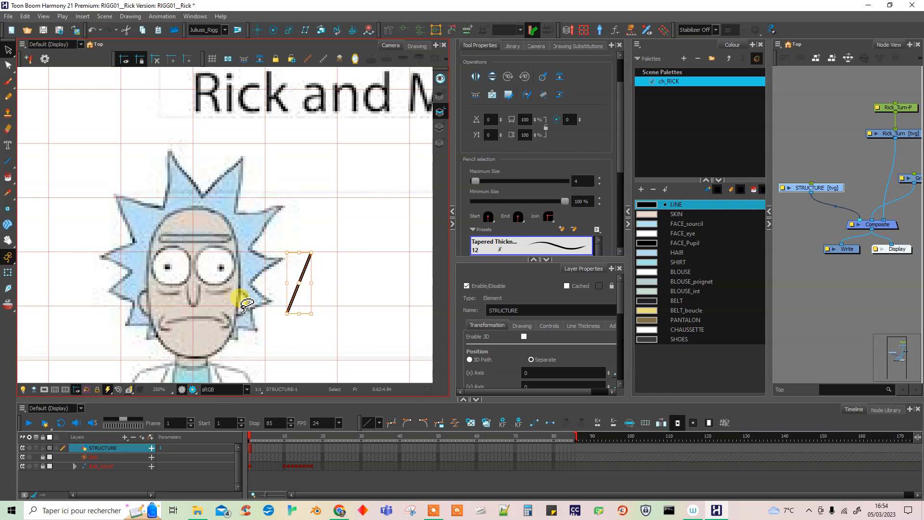
Apply the Uniform Thickness pencil preset to the test line and look over the available textures.
left_click_drag(621, 169, 617, 193)
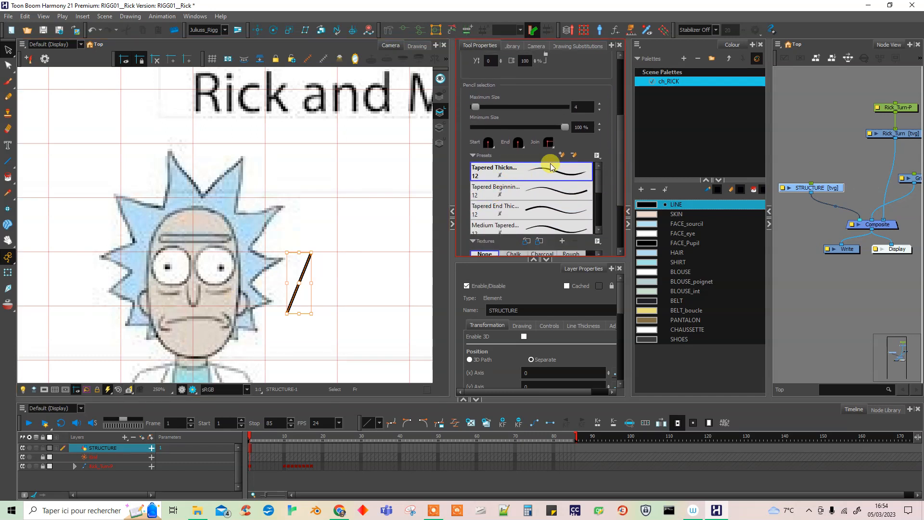
left_click_drag(597, 186, 596, 220)
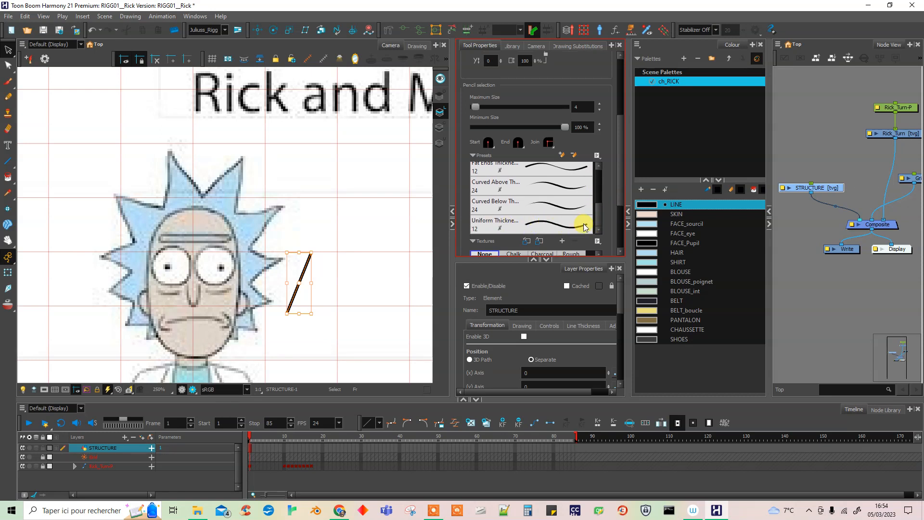
left_click(535, 223)
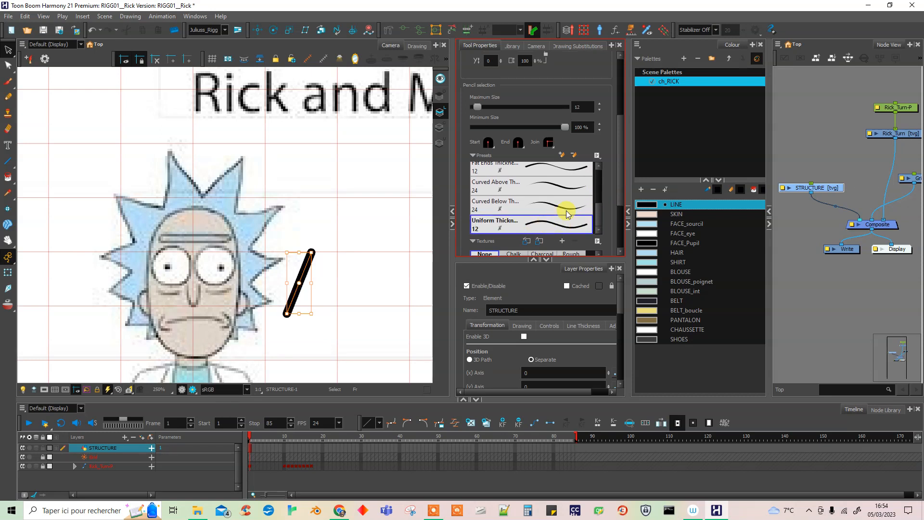
scroll(618, 212, "down", 2)
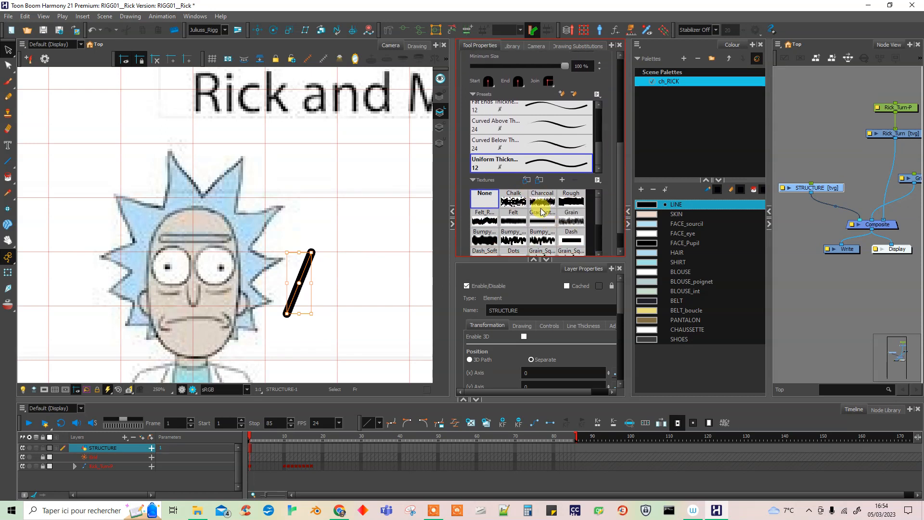
Set the test line's maximum pencil size to 4, check it deselected, and reduce the size to 3.
scroll(617, 224, "up", 2)
left_click(600, 103)
left_click(355, 284)
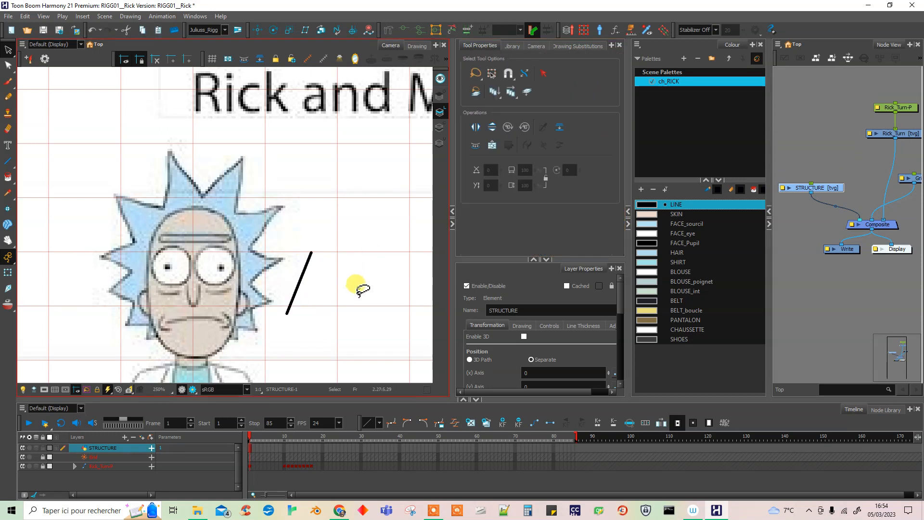
left_click(304, 269)
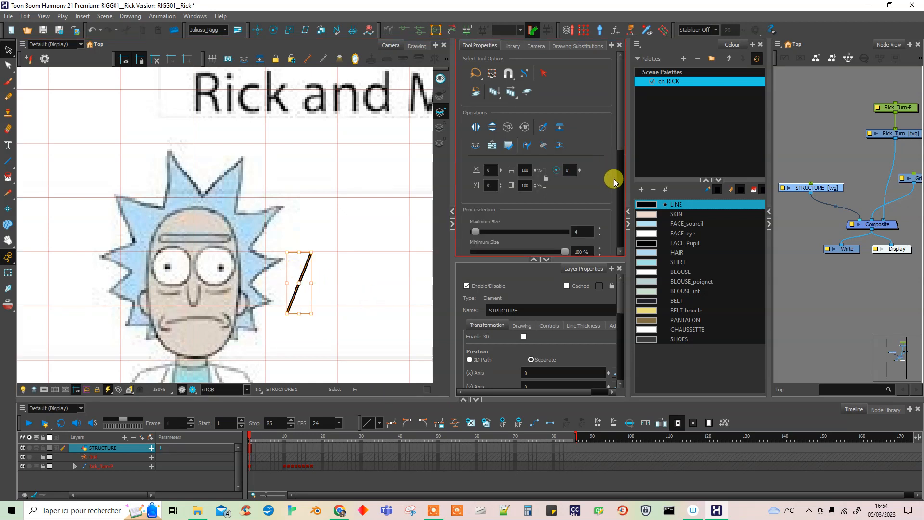
scroll(623, 143, "down", 2)
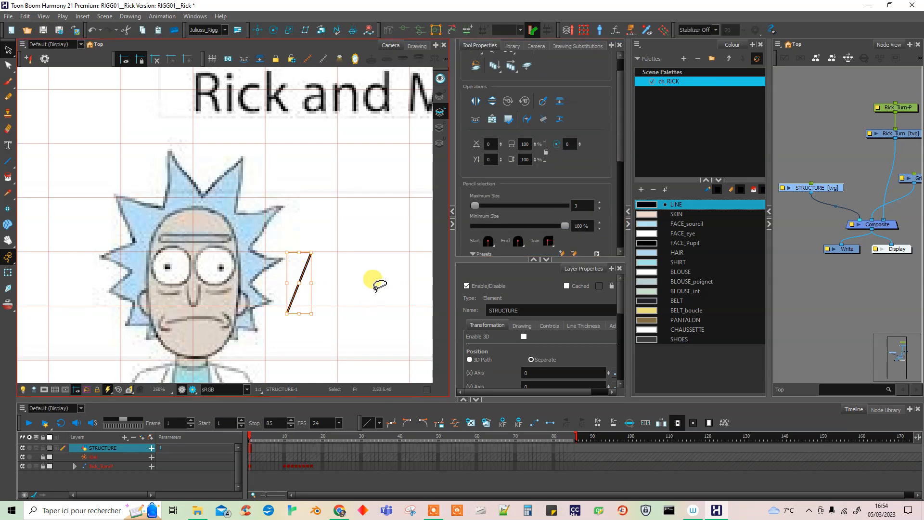
Deselect and reselect the test line beside Rick's head, set its maximum pencil size to 3.5, and deselect it.
left_click(382, 278)
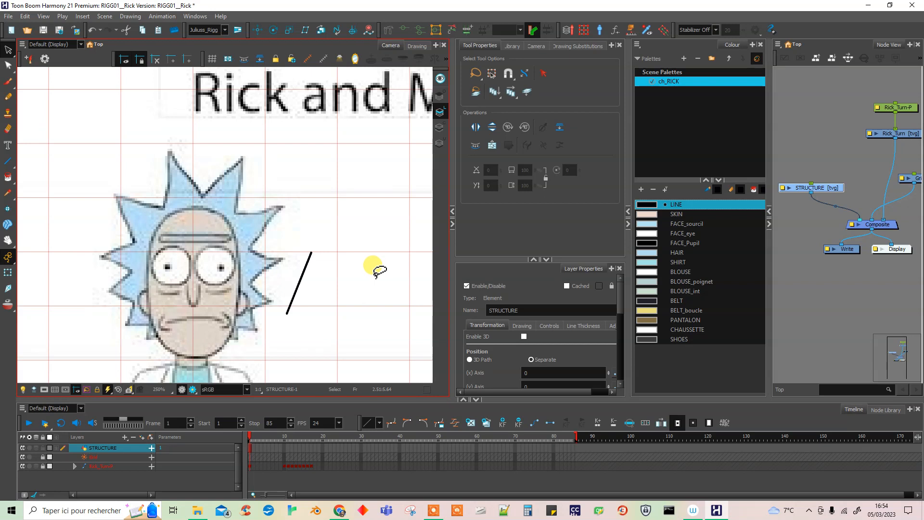
left_click(301, 285)
left_click(579, 231)
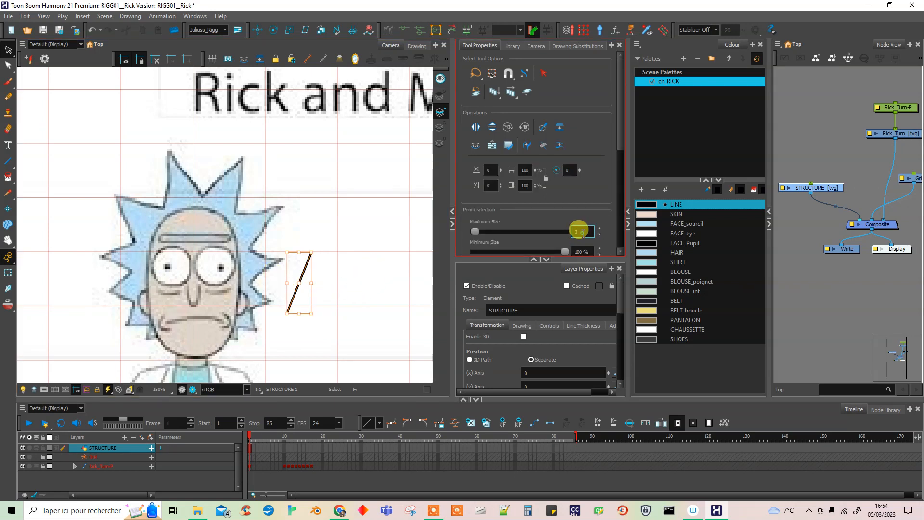
type("3.5")
key("Return")
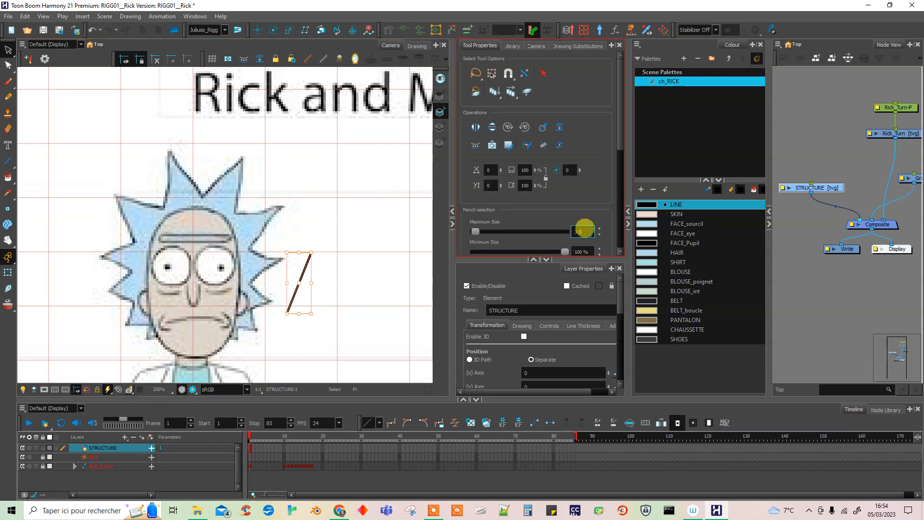
left_click(341, 258)
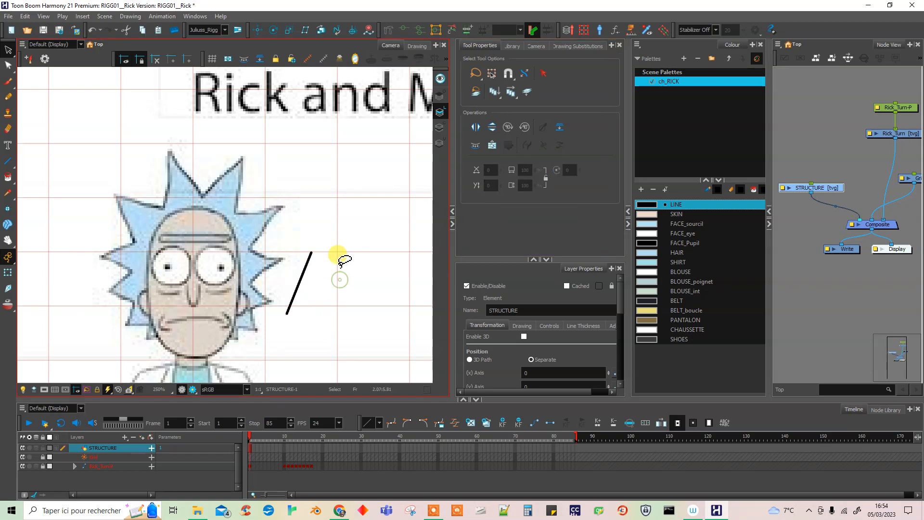
Activate the Line tool and apply the Uniform Thickness pencil preset to it with a size of 3.5.
left_click(8, 162)
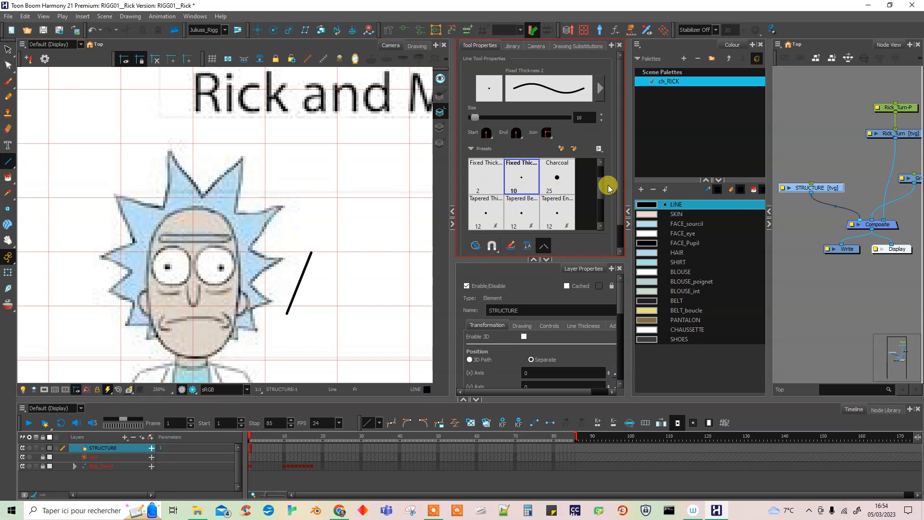
scroll(599, 195, "down", 1)
left_click(526, 182)
left_click(523, 213)
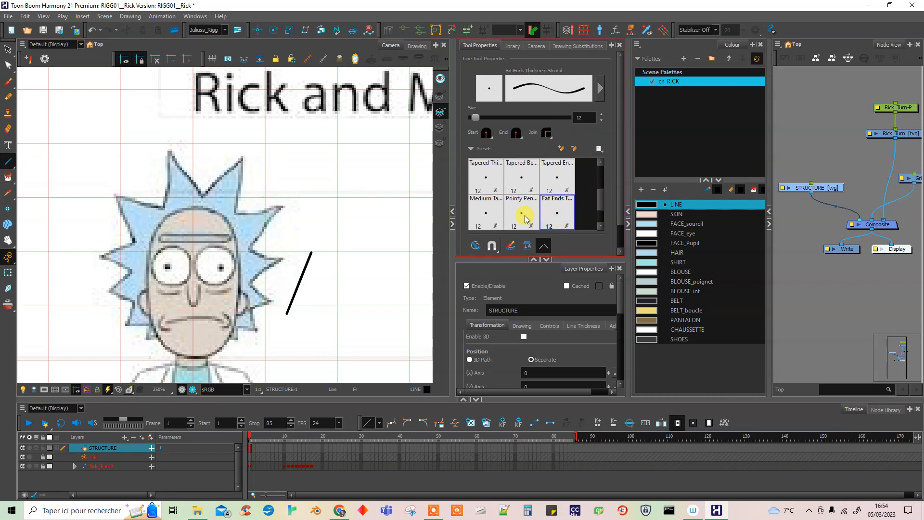
scroll(599, 202, "down", 1)
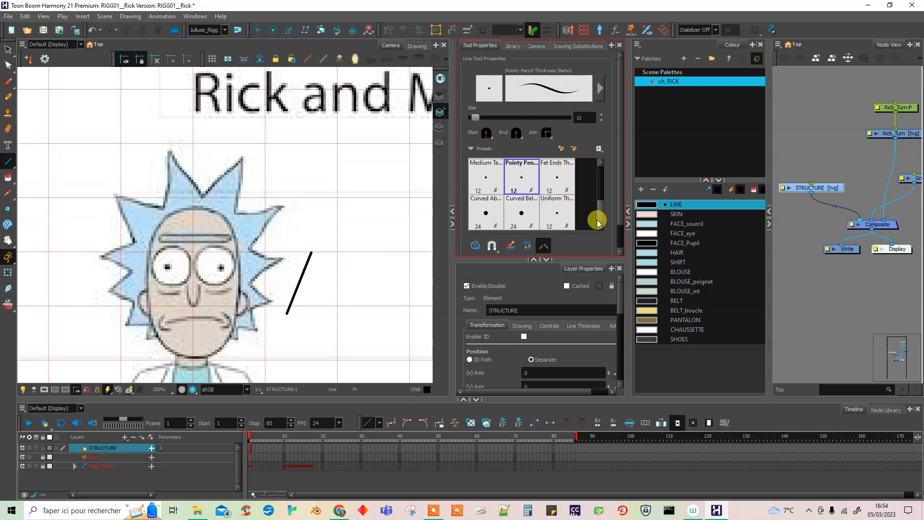
left_click(488, 215)
left_click(560, 212)
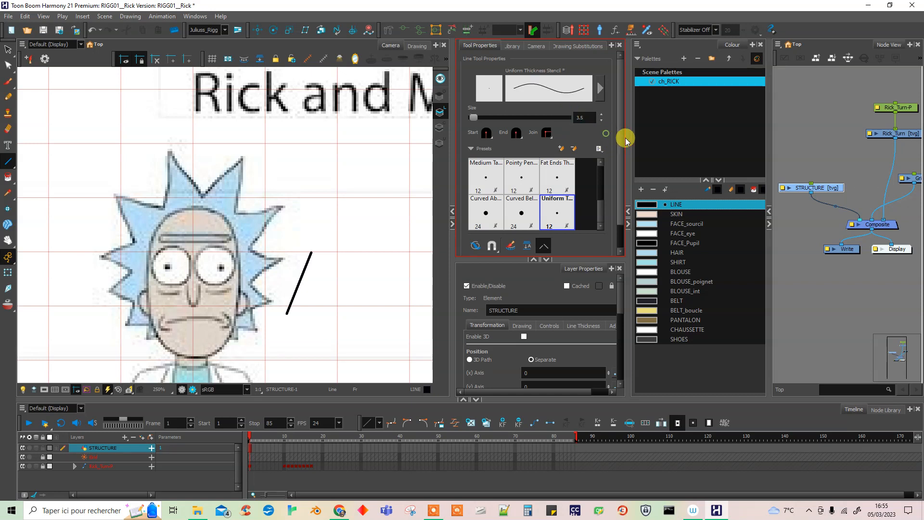
left_click(619, 149)
scroll(617, 209, "up", 1)
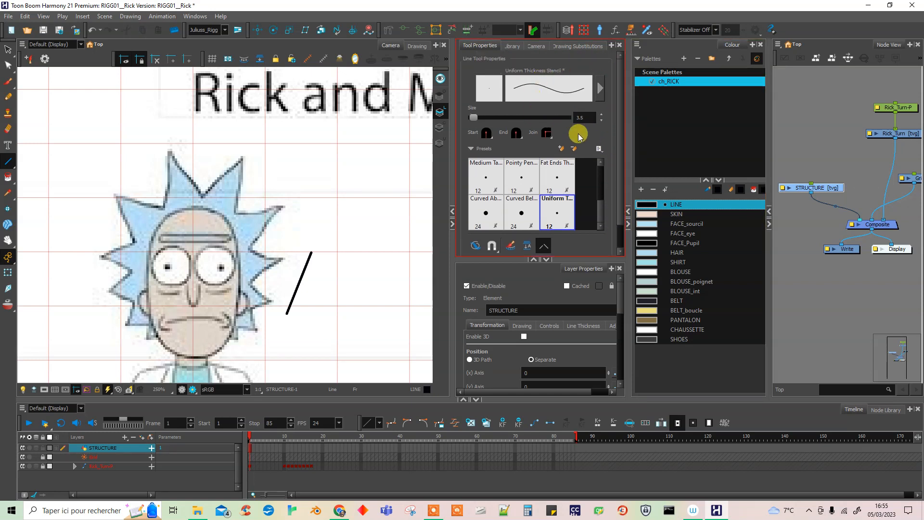
Check the pencil texture setting of the Line tool and choose the LINE colour from the ch_RICK palette.
left_click(600, 89)
left_click(520, 319)
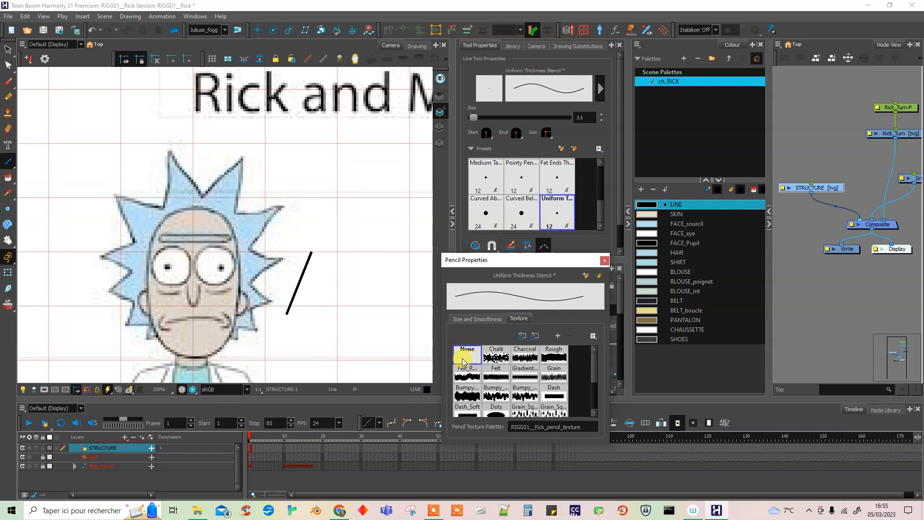
left_click(605, 260)
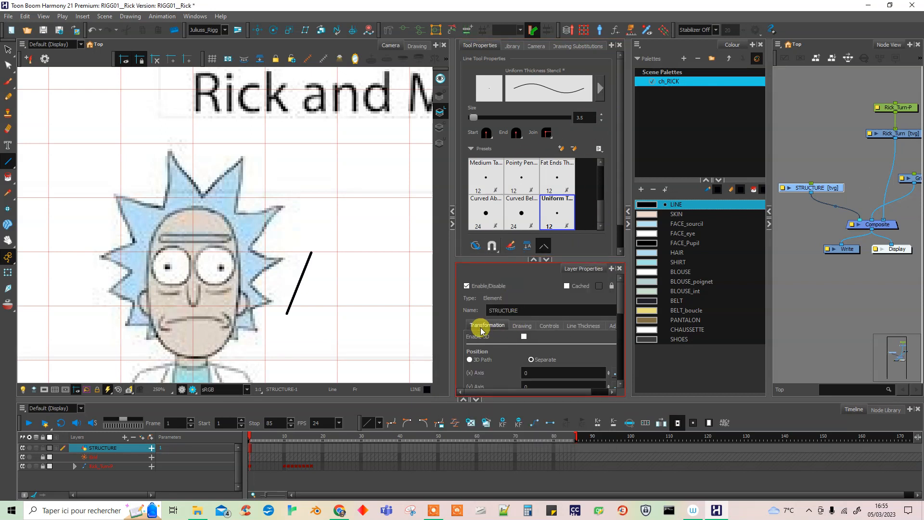
left_click(663, 204)
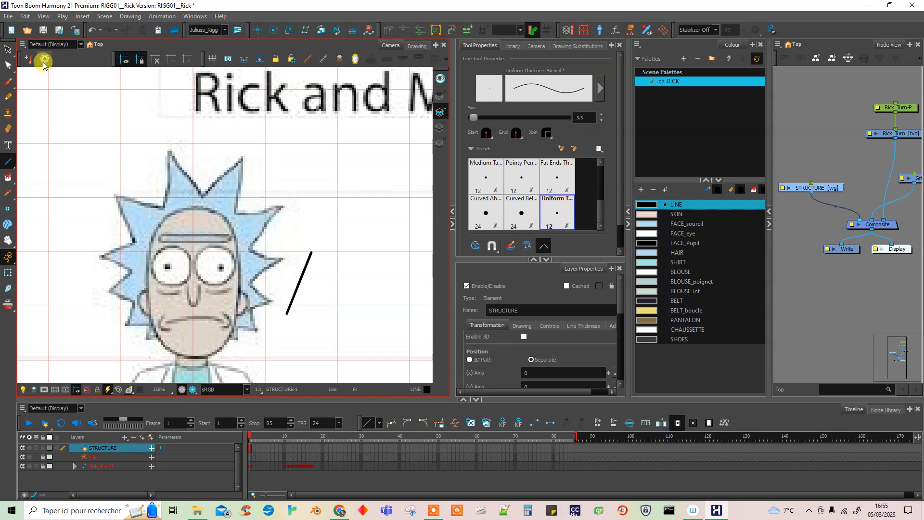
Begin a new tool preset from the current Line tool settings and name it LINE.
right_click(74, 58)
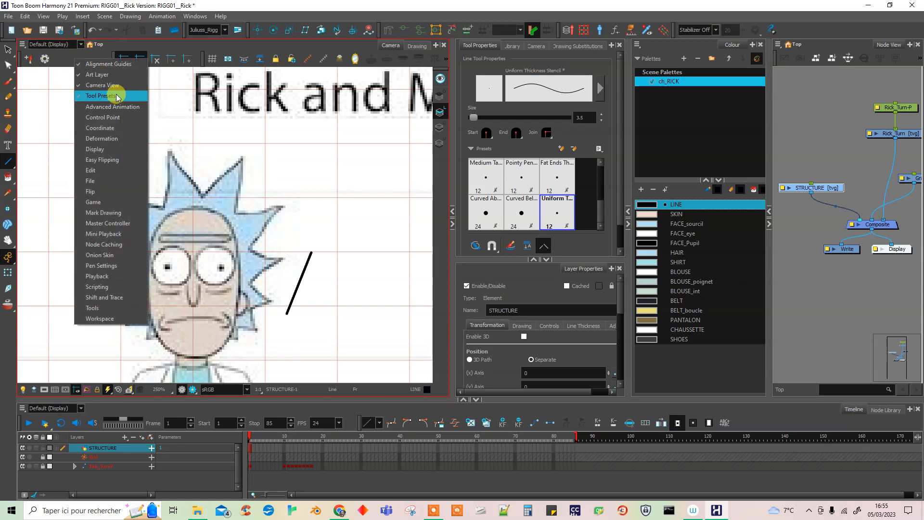
left_click(65, 58)
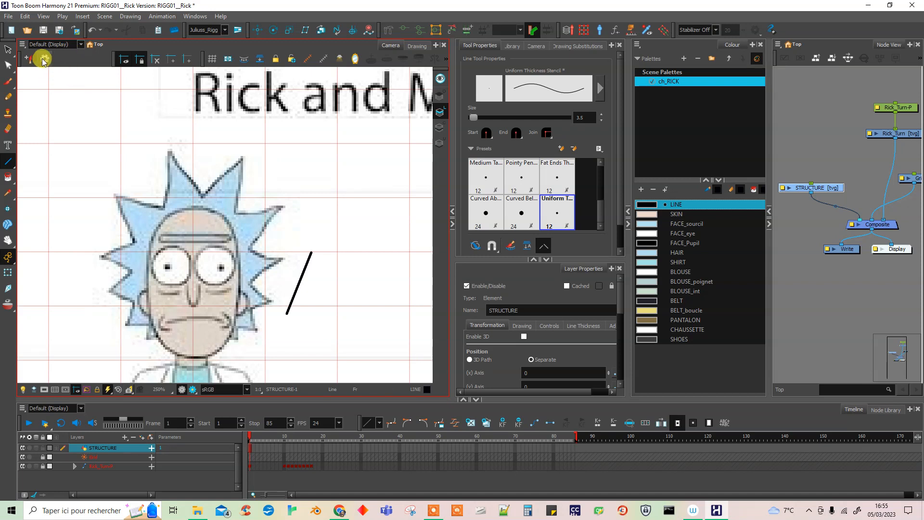
left_click(27, 59)
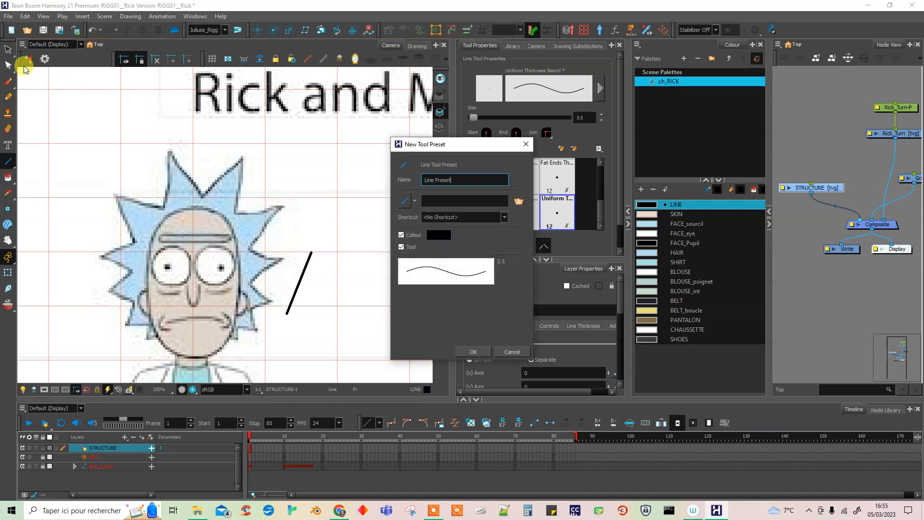
left_click_drag(465, 144, 364, 133)
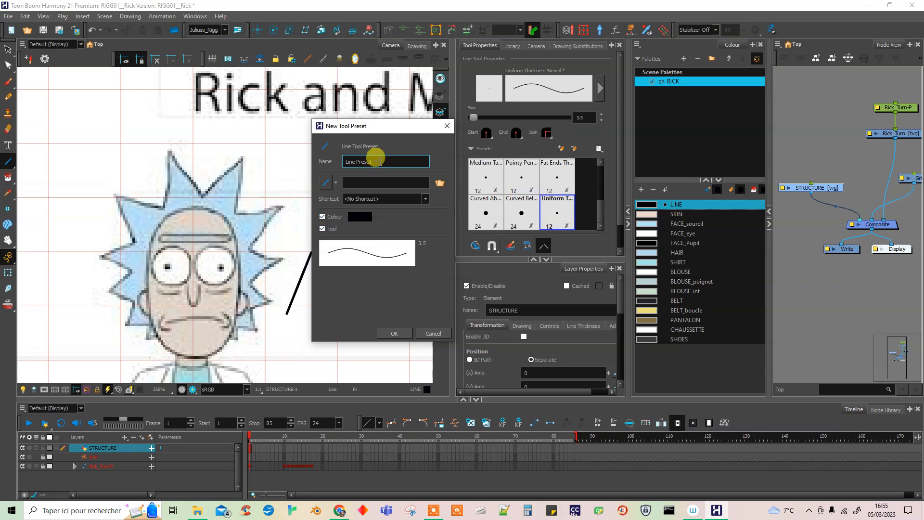
left_click_drag(380, 161, 337, 162)
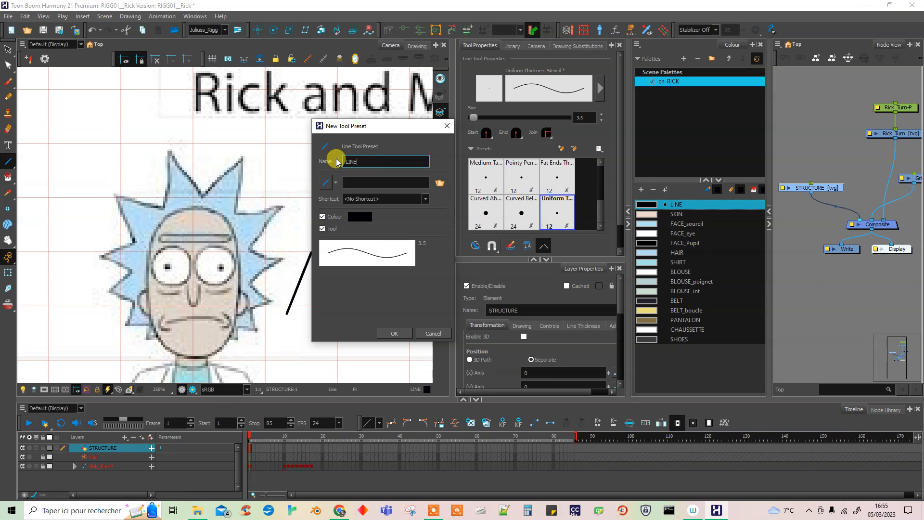
Look through the built-in icons for the new tool preset and browse for a custom icon file, leaving the icon unchanged.
left_click(326, 182)
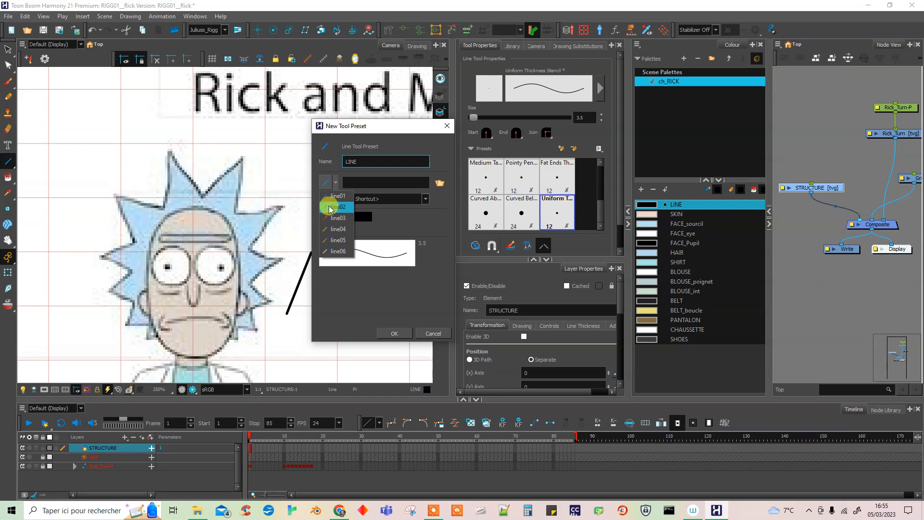
left_click(331, 184)
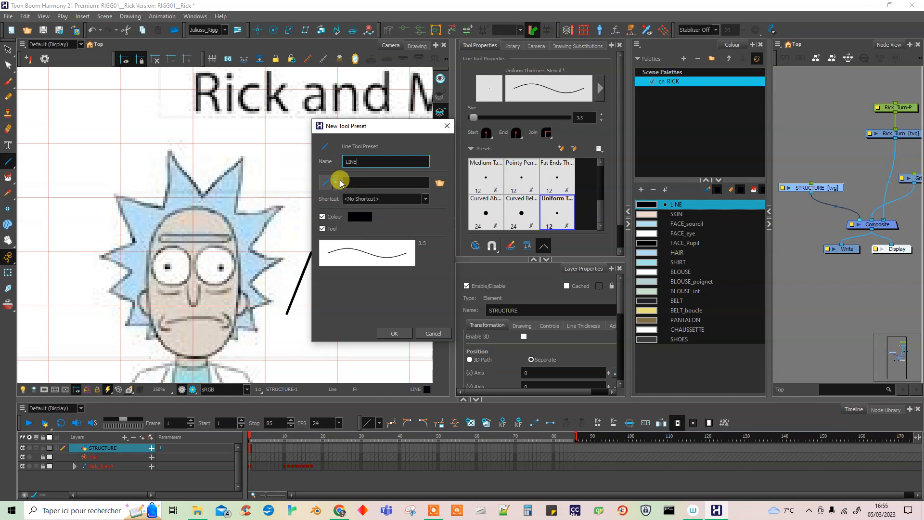
left_click(441, 181)
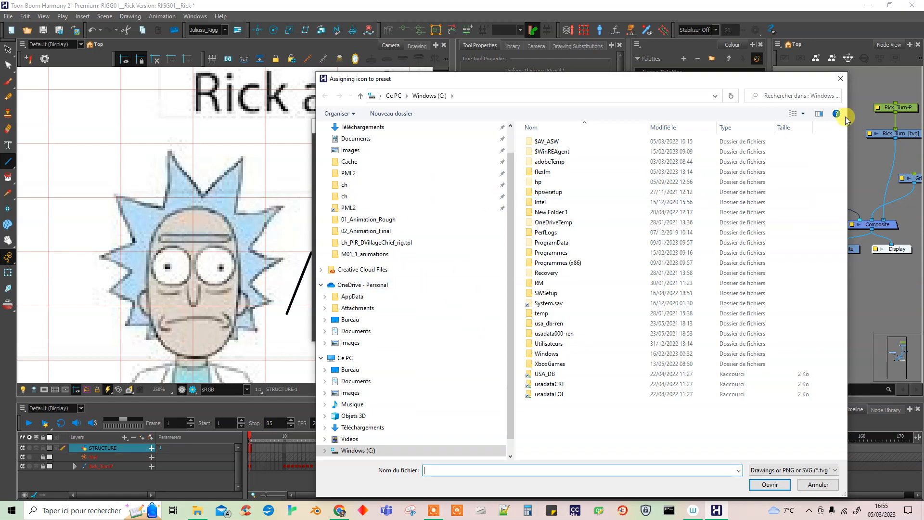
left_click(840, 78)
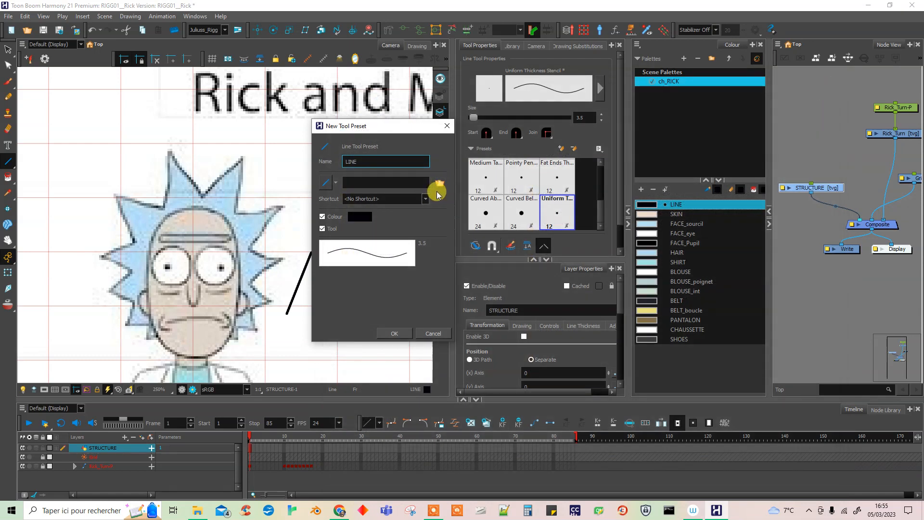
Look over the shortcut choices and create the LINE tool preset with no shortcut, keeping its colour and tool options enabled.
left_click(395, 334)
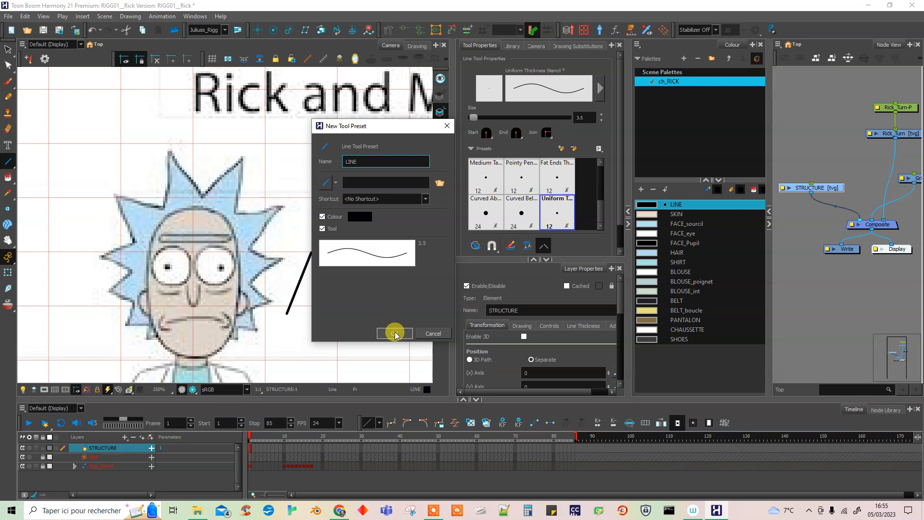
left_click(423, 198)
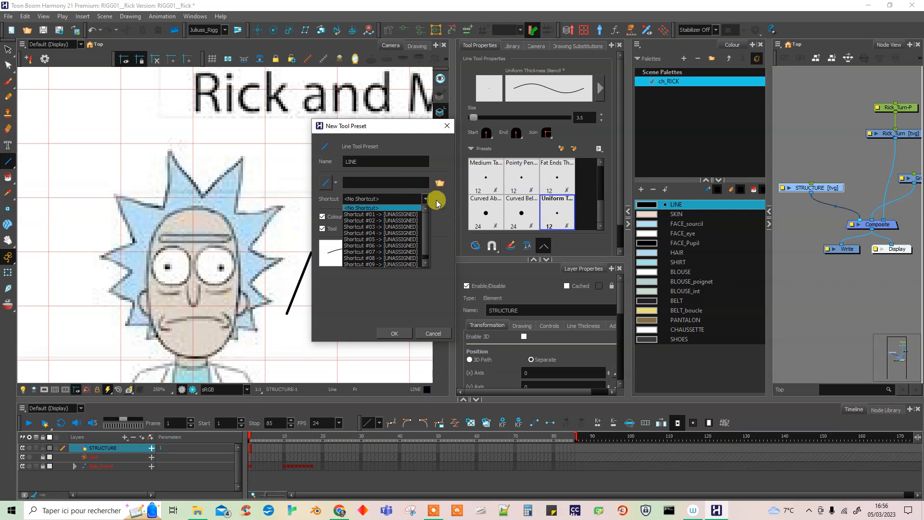
left_click(436, 201)
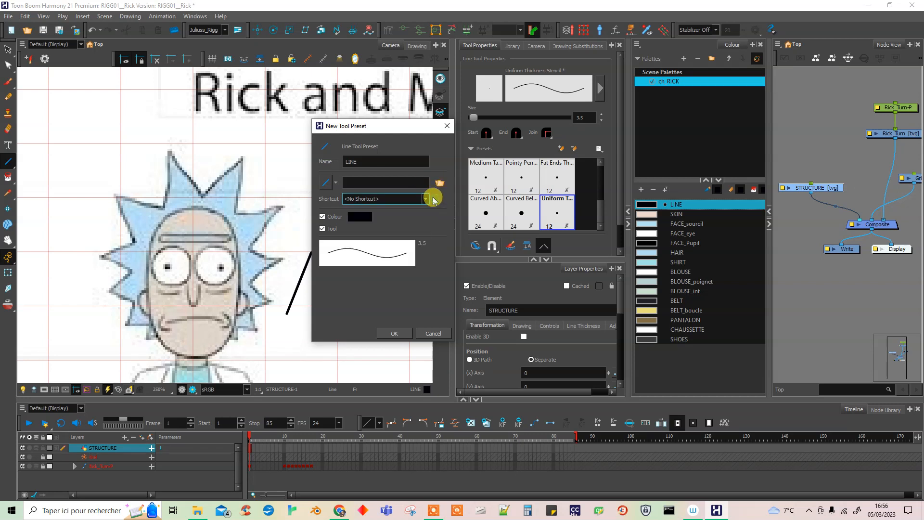
left_click(392, 335)
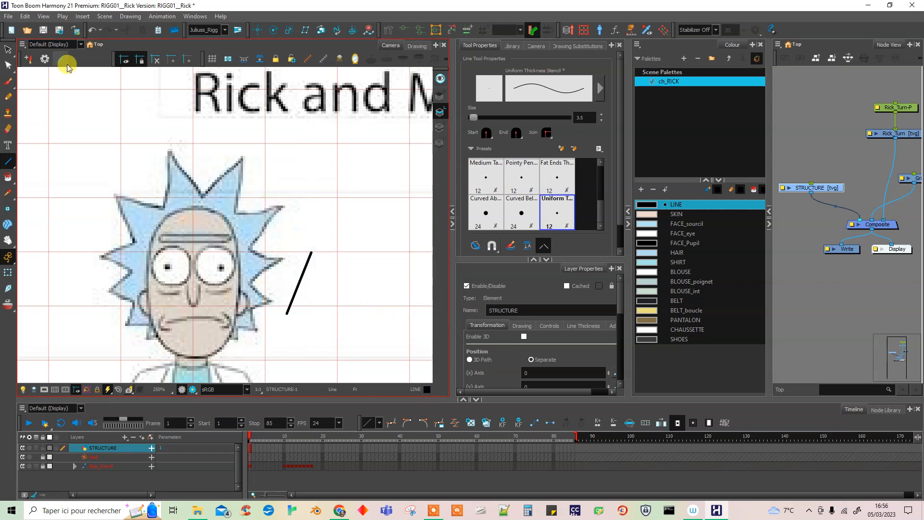
Review the LINE preset's settings in the tool preset manager and close the manager.
left_click(44, 61)
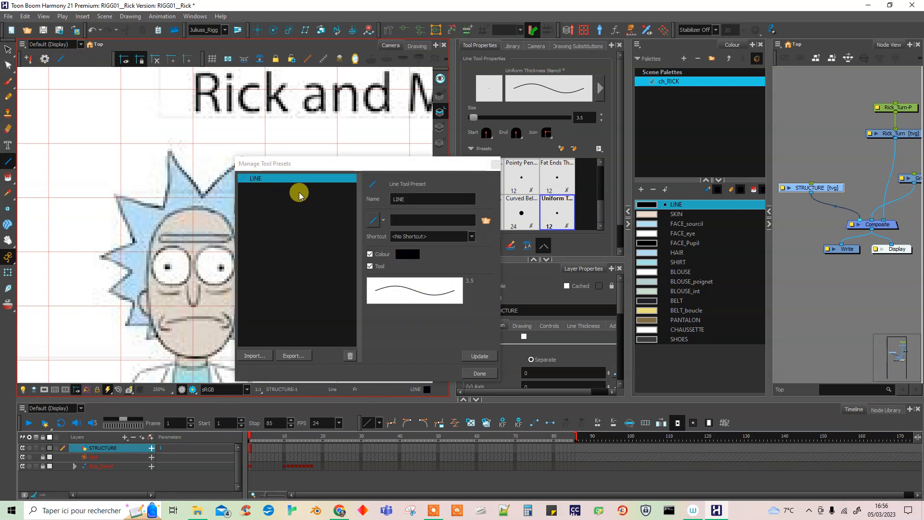
left_click(374, 225)
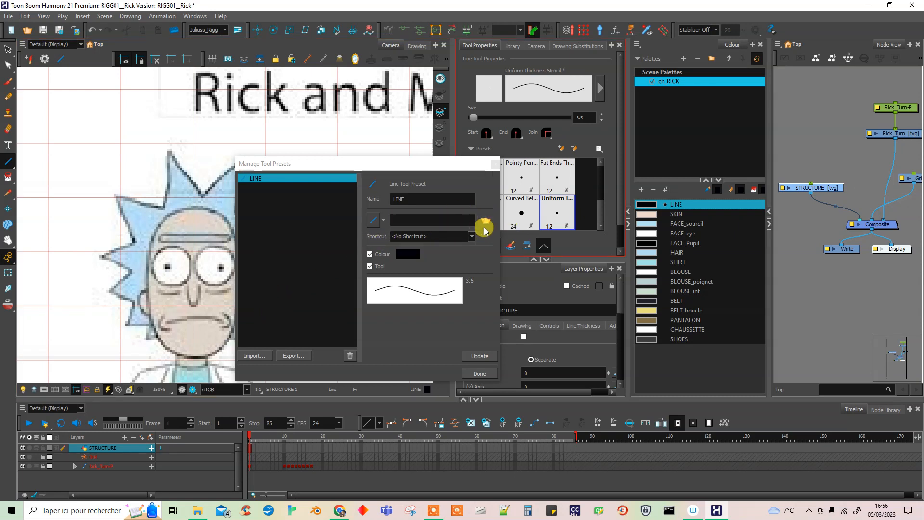
left_click(495, 164)
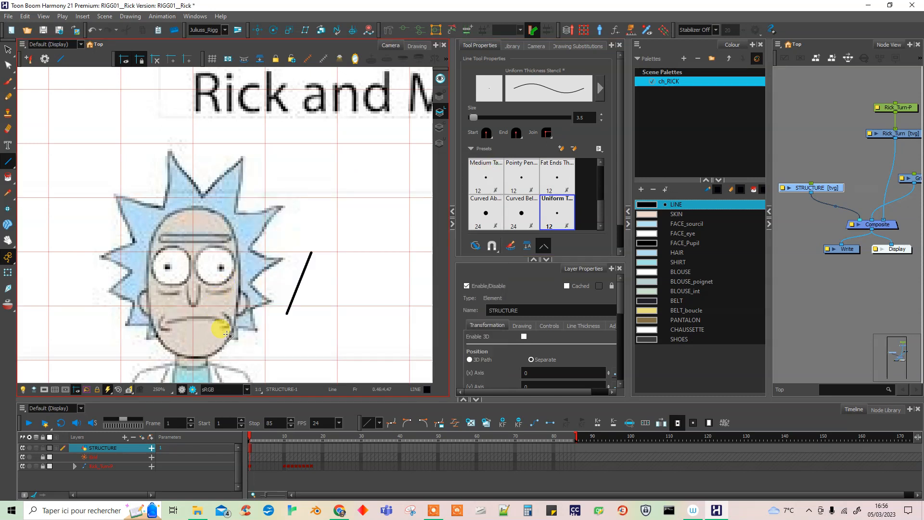
Disable the Grid node in the node network.
left_click(825, 301)
left_click_drag(842, 279, 778, 320)
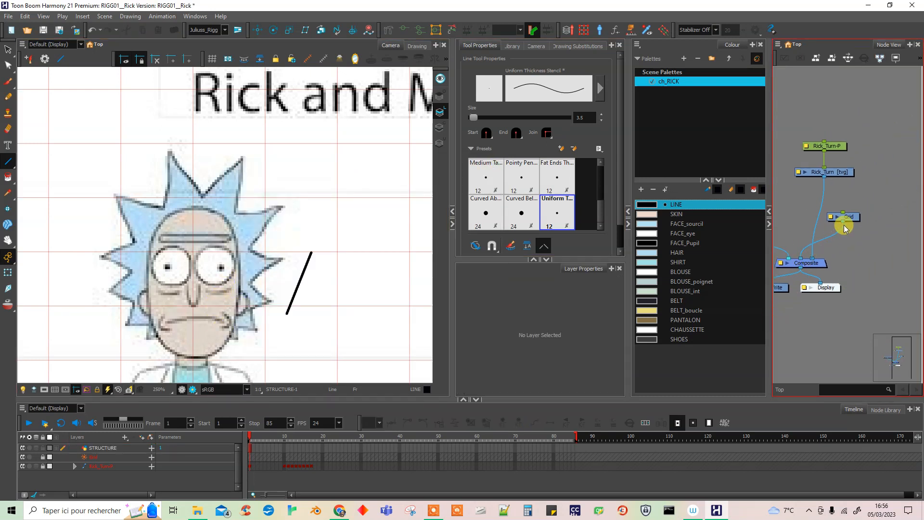
left_click(847, 218)
key("d")
left_click(859, 250)
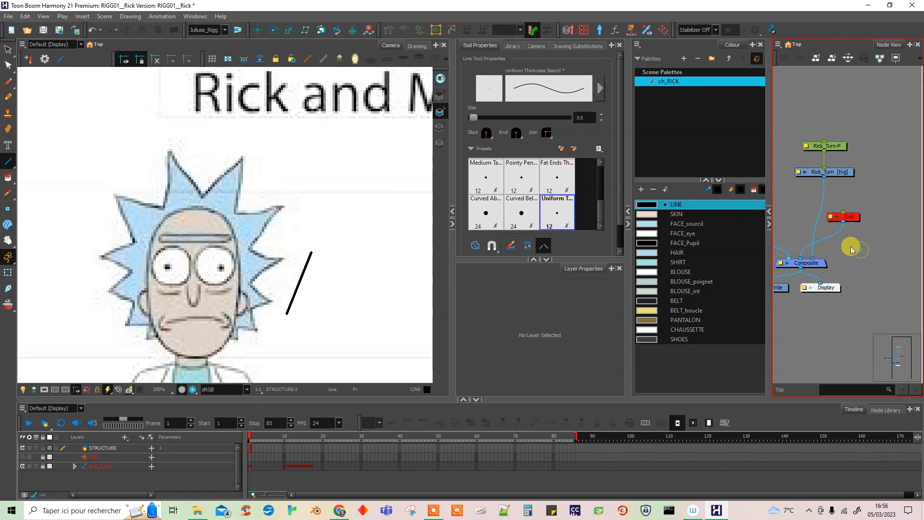
Delete the test line beside Rick's head and bring the full model sheet into view.
left_click(15, 64)
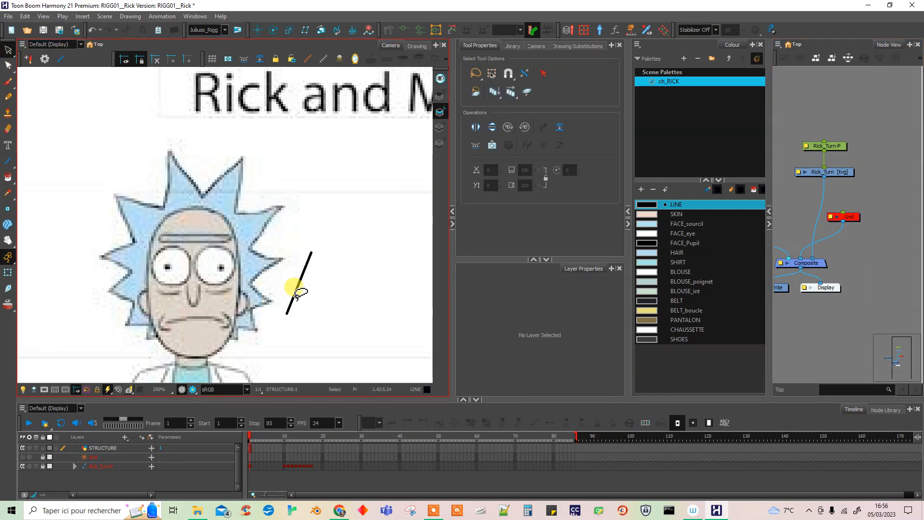
left_click(295, 293)
key("Delete")
scroll(301, 291, "down", 3)
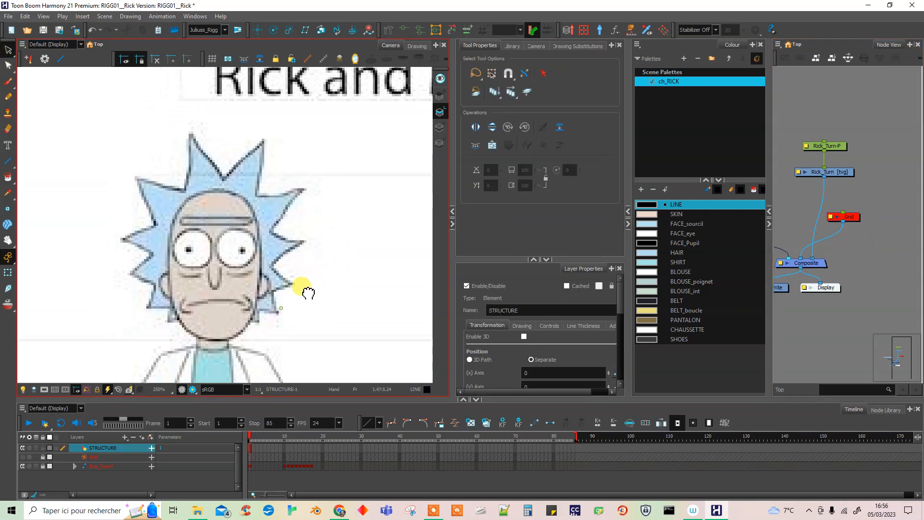
scroll(315, 281, "down", 2)
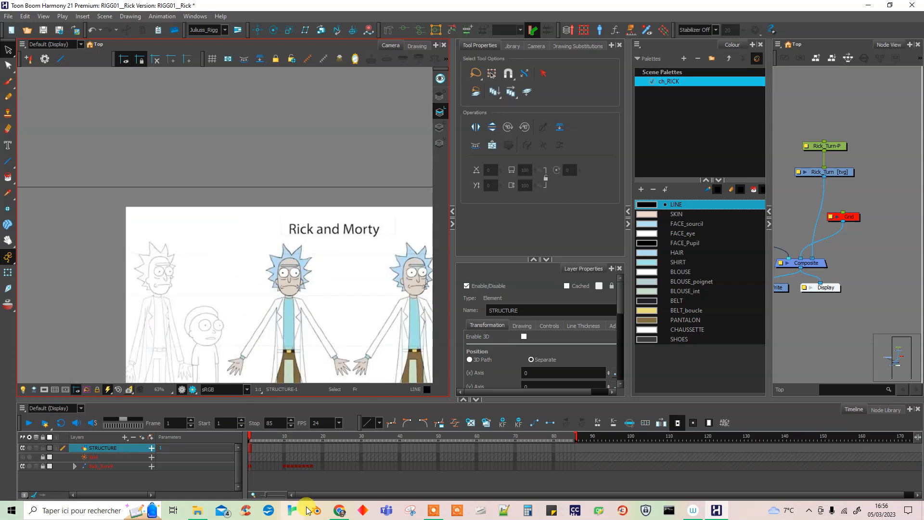
Switch to the Outil Capture d'écran and capture the head of the front-facing coloured Rick on the model sheet.
left_click(412, 512)
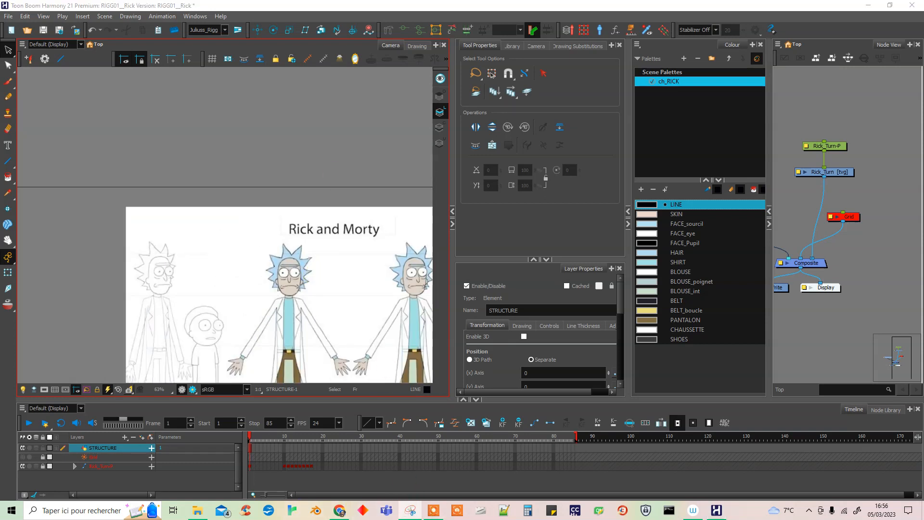
left_click_drag(172, 135, 663, 97)
left_click(585, 108)
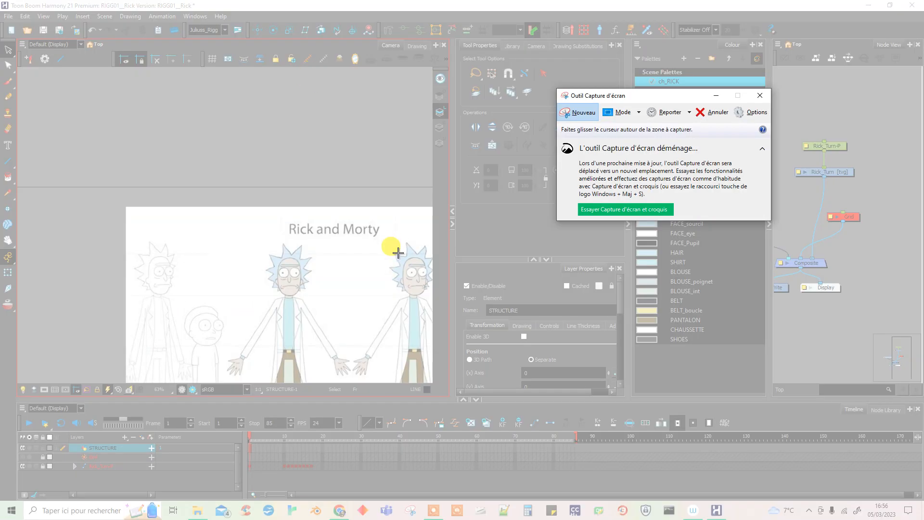
left_click_drag(260, 244, 320, 297)
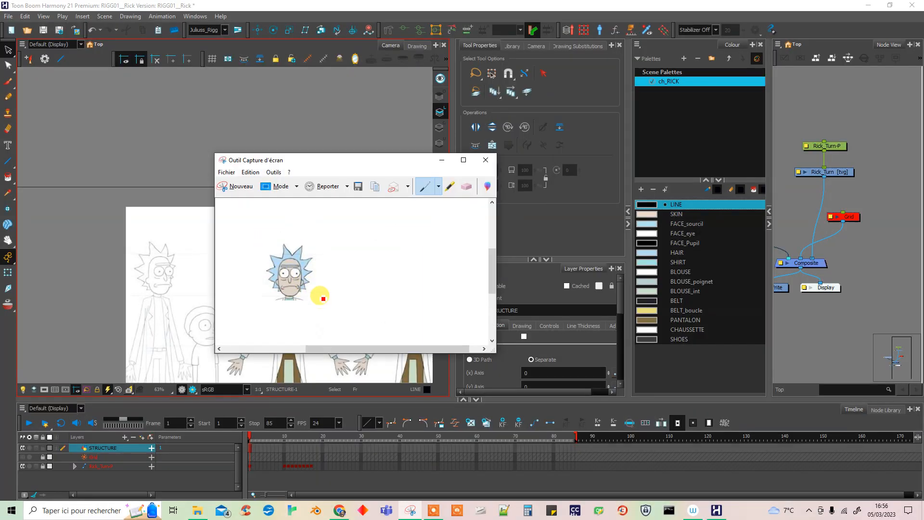
Save the head capture in Téléchargements as the JPEG file Rick_ico_live and close the capture tool.
left_click(358, 186)
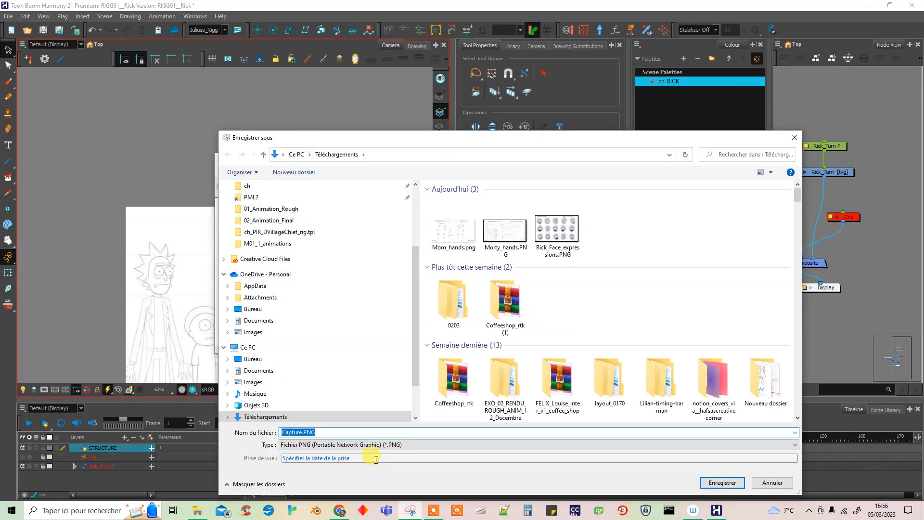
left_click(328, 445)
left_click(327, 462)
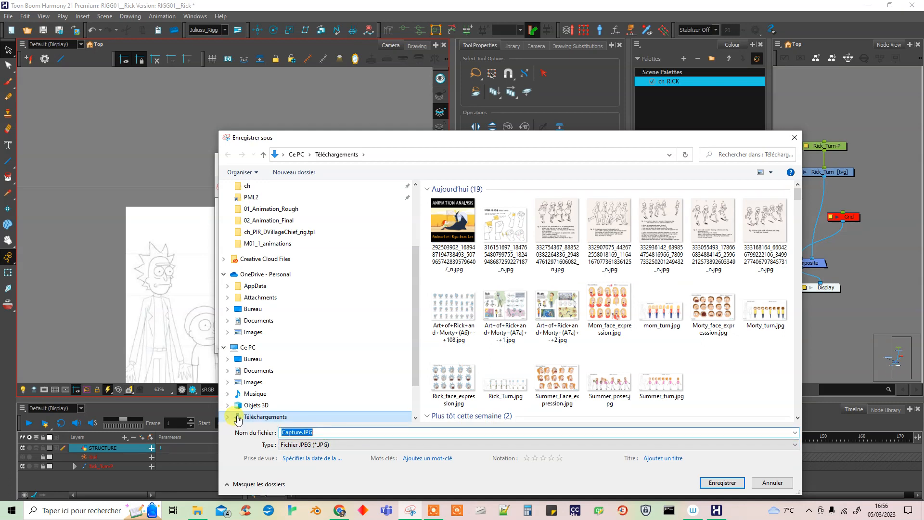
type("Rick_")
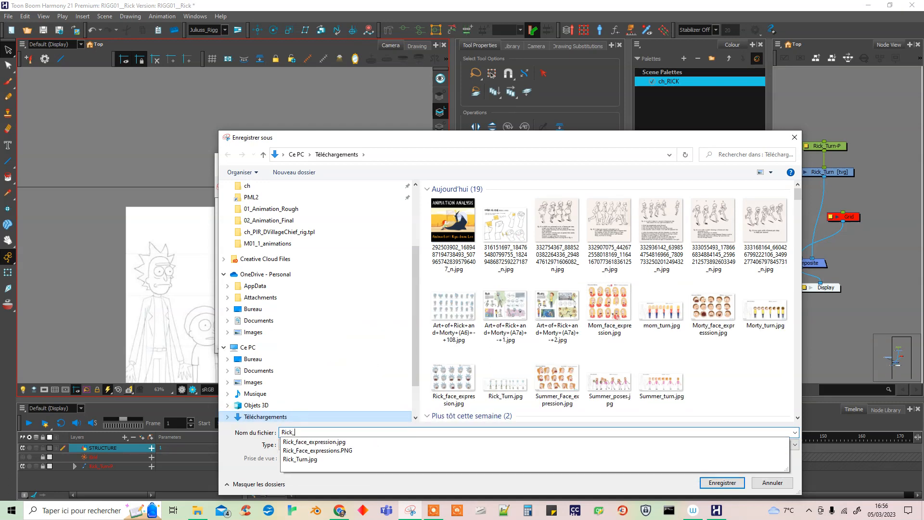
type("ico_l")
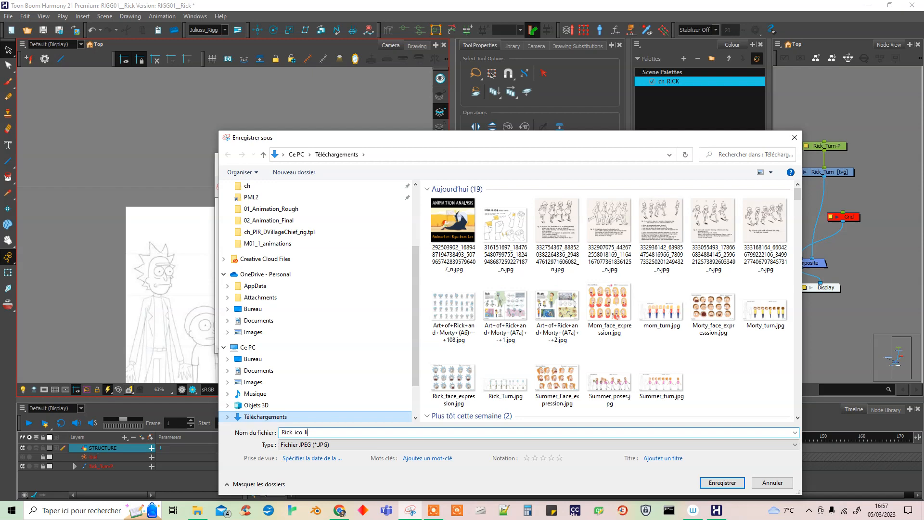
left_click(724, 484)
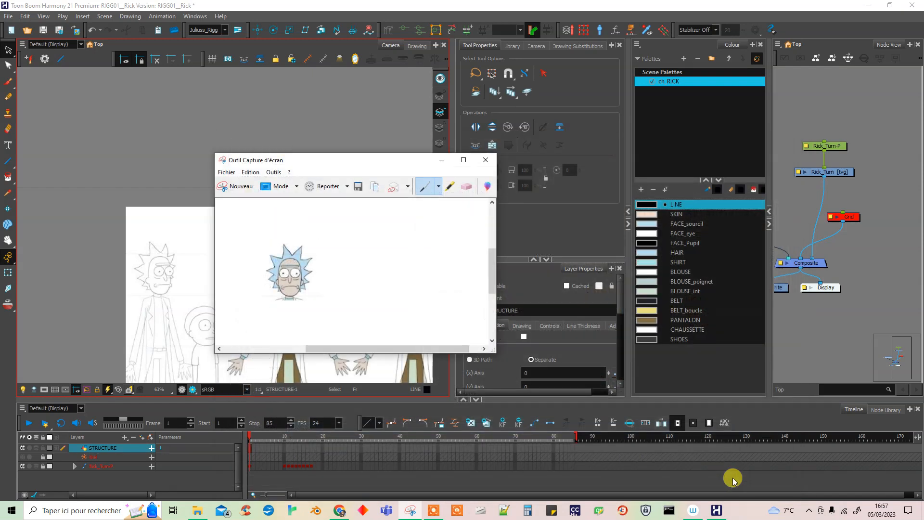
left_click(486, 159)
Try to assign an icon image from Téléchargements to the LINE preset, checking the accepted file types, and close the preset manager.
left_click(42, 62)
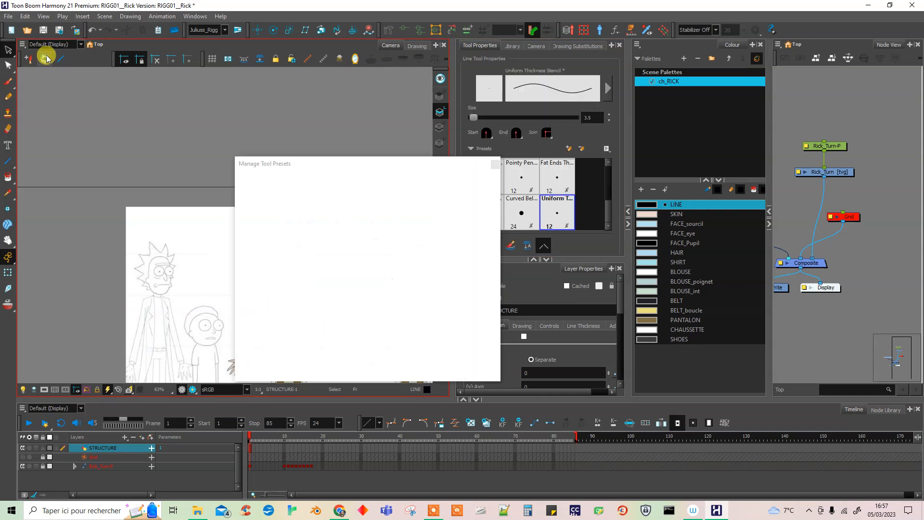
left_click(486, 220)
left_click(300, 127)
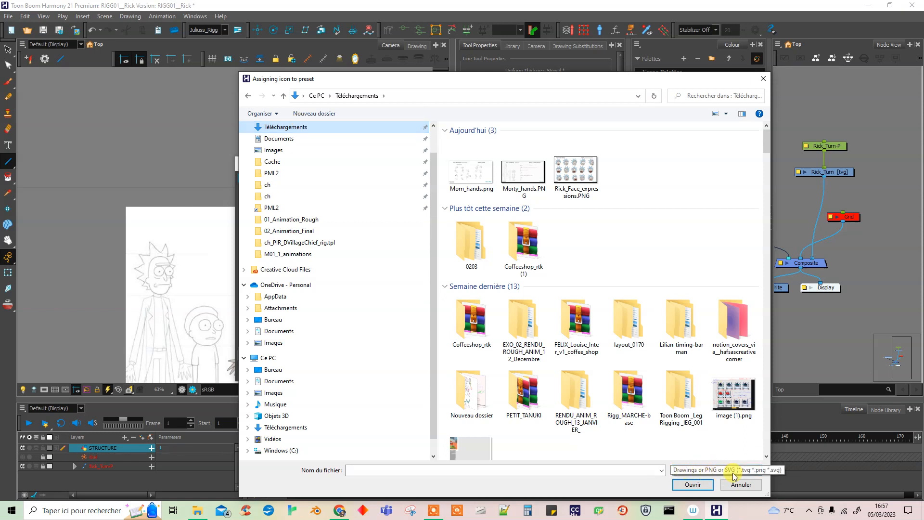
left_click(276, 15)
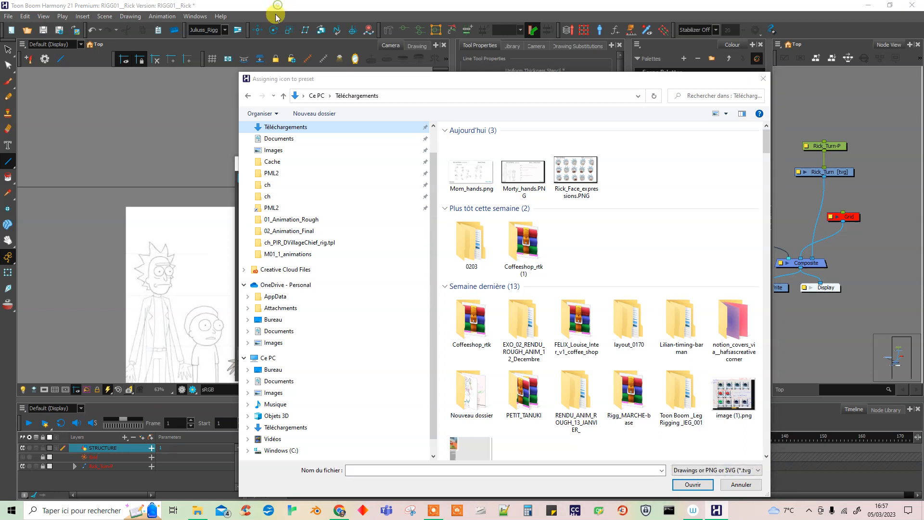
left_click(752, 78)
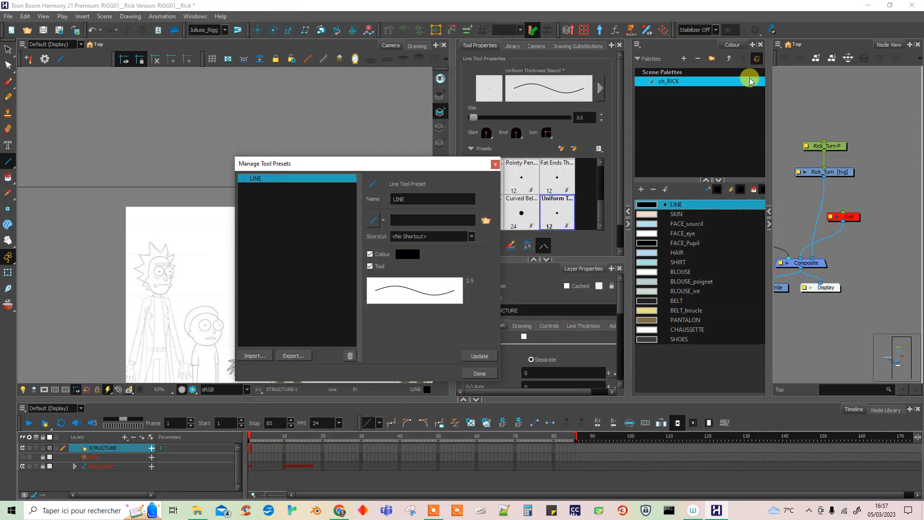
left_click(494, 164)
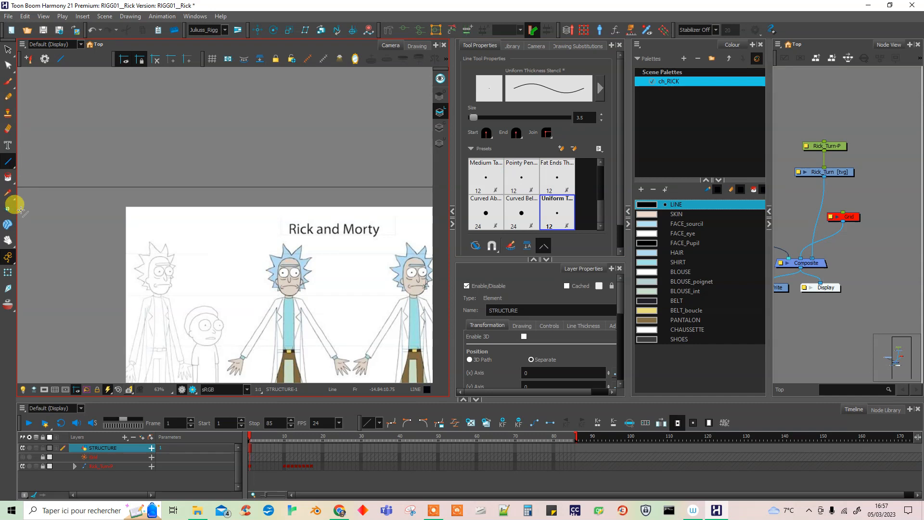
Switch to the Outil Capture d'écran and recapture the front-facing coloured Rick's head for a preset icon.
left_click(410, 509)
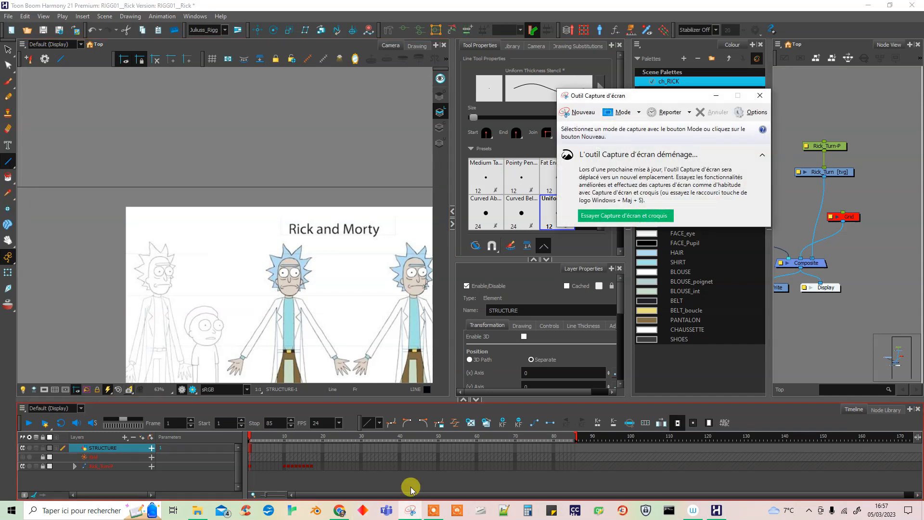
left_click(584, 113)
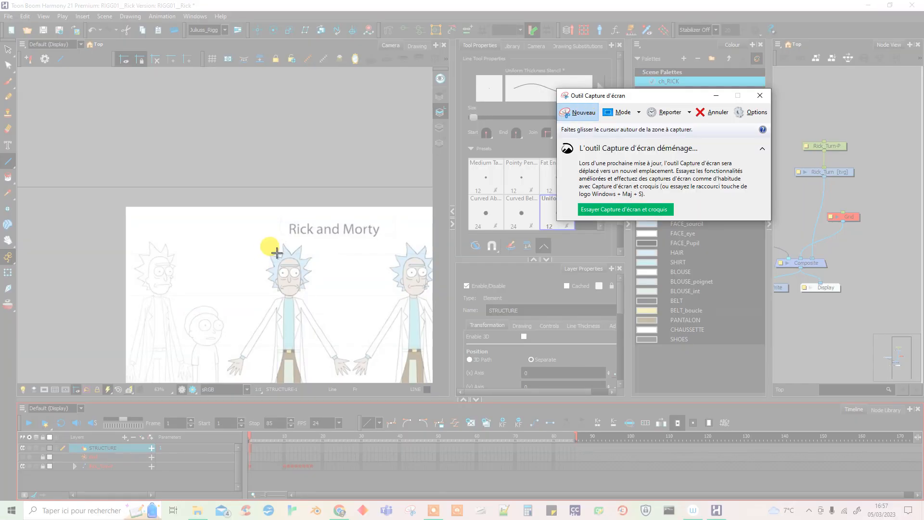
left_click_drag(261, 243, 319, 299)
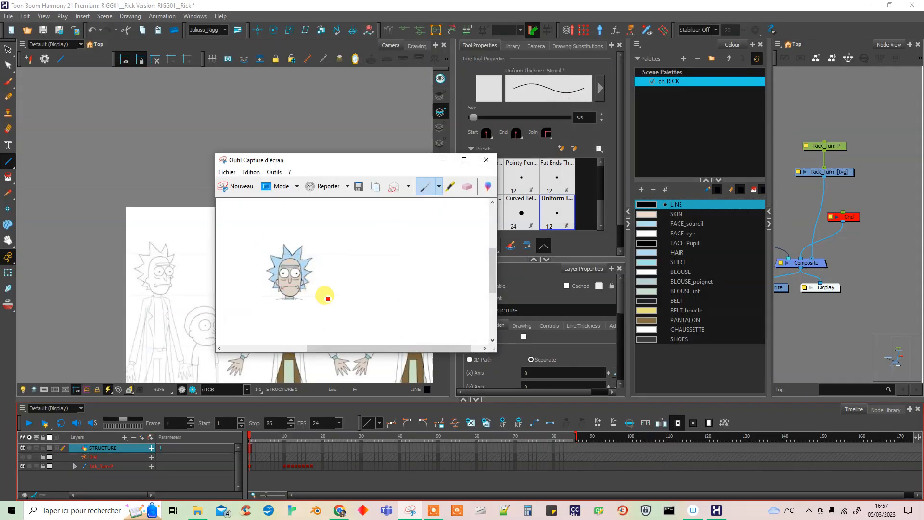
Enlarge the capture window and handwrite 3.5 in black over the hair of the captured Rick head.
left_click_drag(493, 348, 569, 407)
left_click_drag(396, 162, 371, 141)
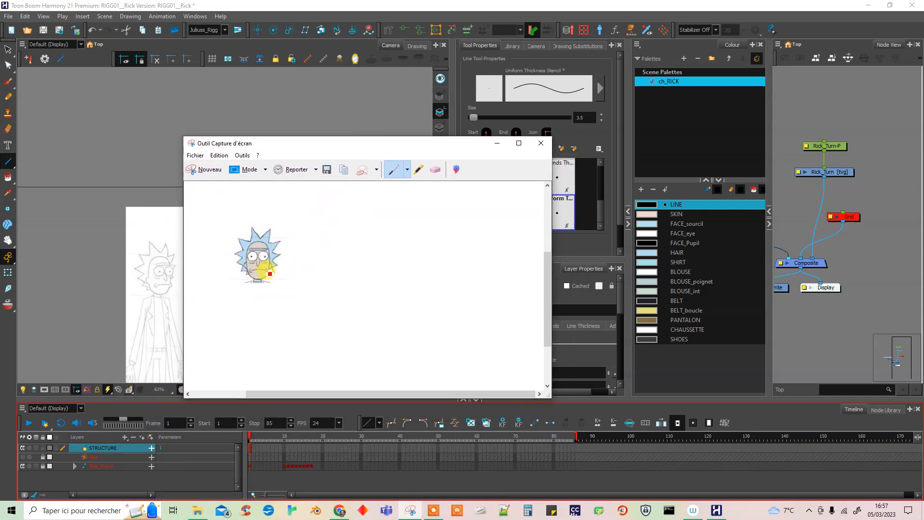
left_click(407, 173)
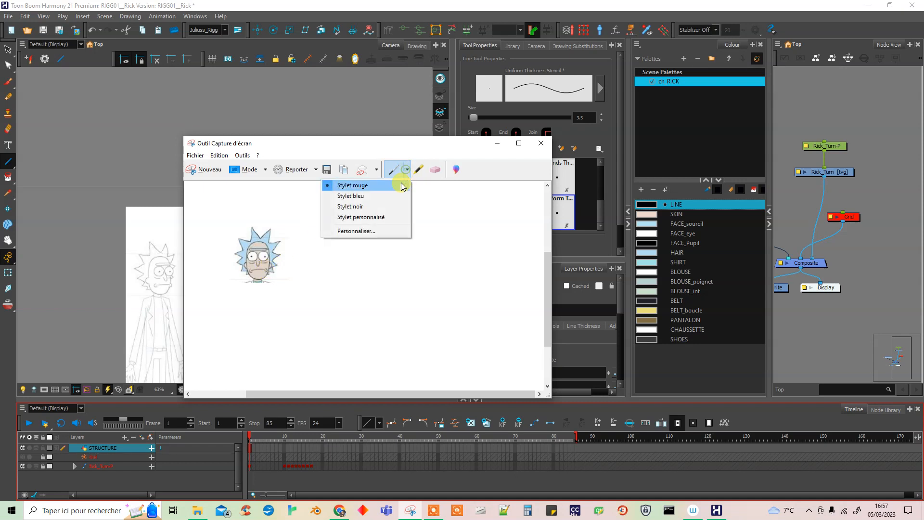
left_click(361, 197)
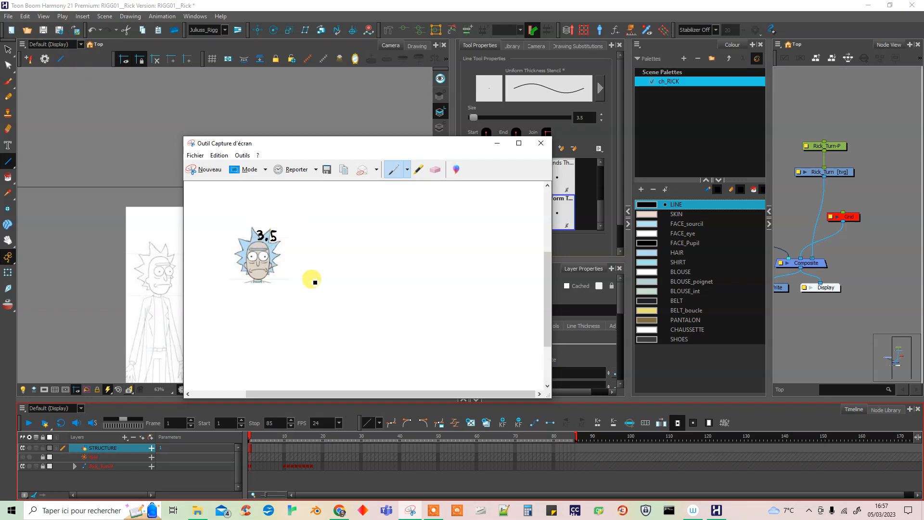
Save the annotated head capture in Téléchargements as the PNG file Rick_ico_line and put the capture window away.
left_click(328, 169)
left_click(300, 446)
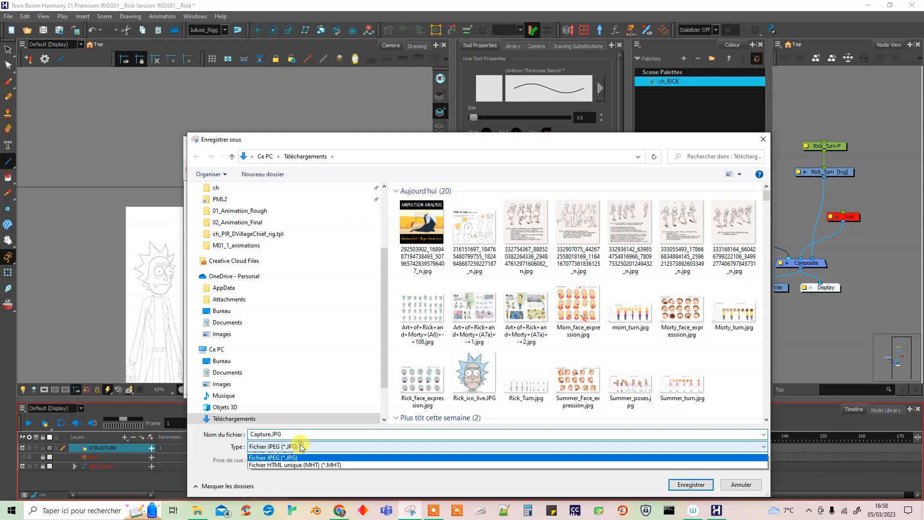
left_click(306, 456)
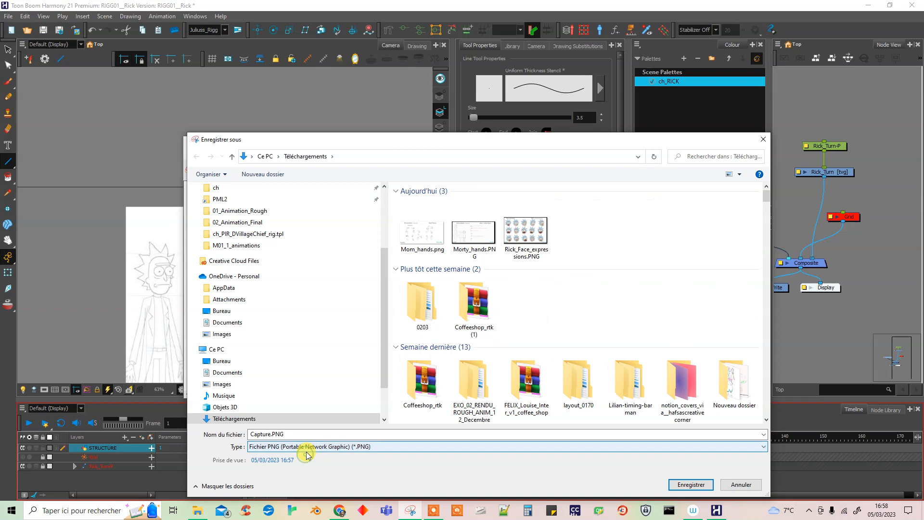
left_click(294, 433)
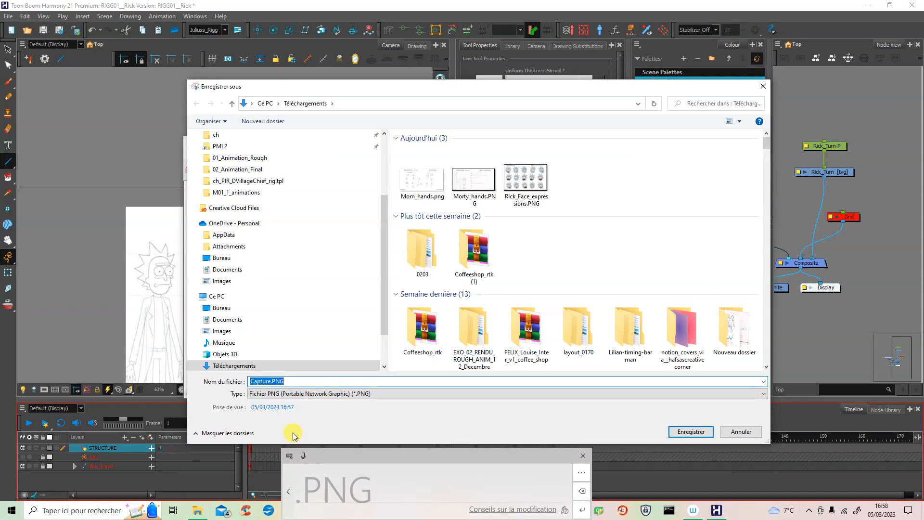
type("Ri")
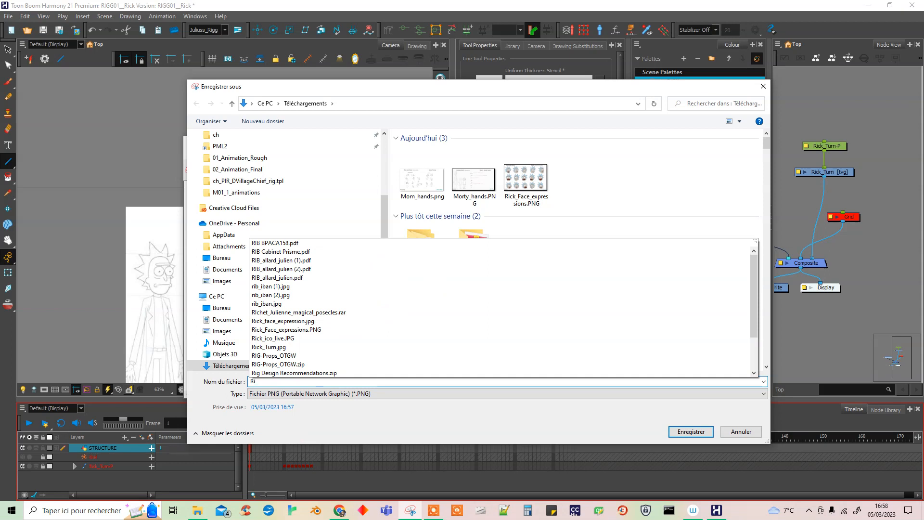
type("c")
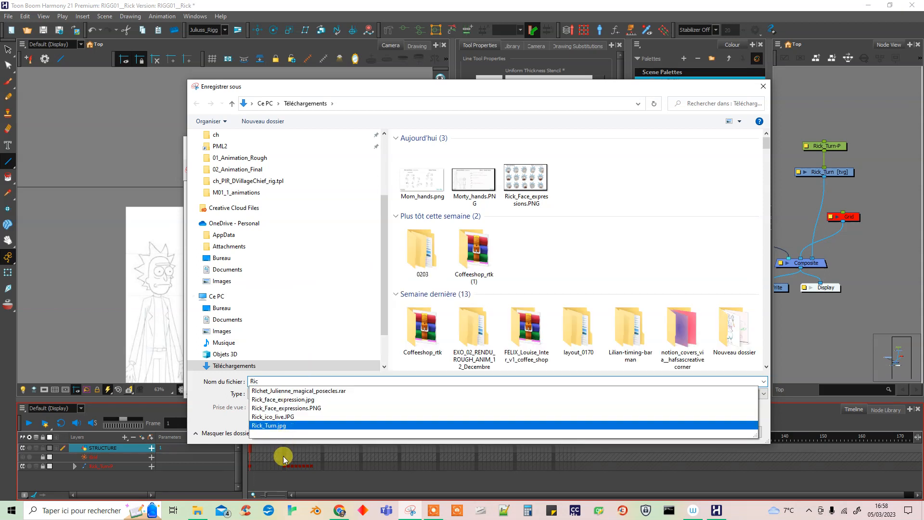
left_click(287, 417)
left_click_drag(299, 380, 278, 383)
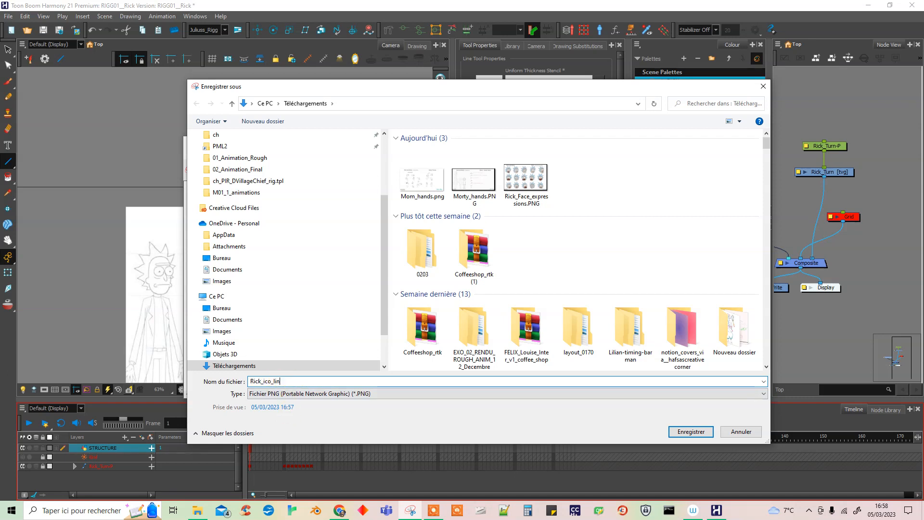
left_click(691, 432)
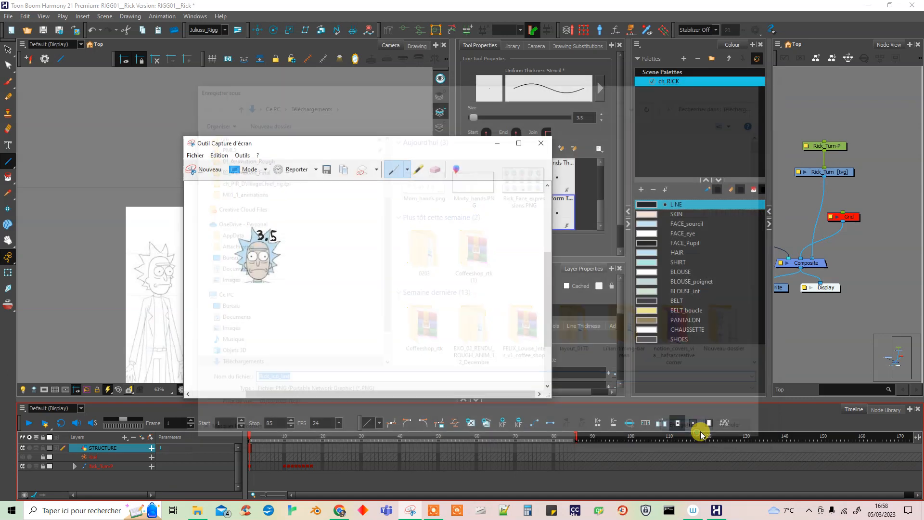
left_click(493, 141)
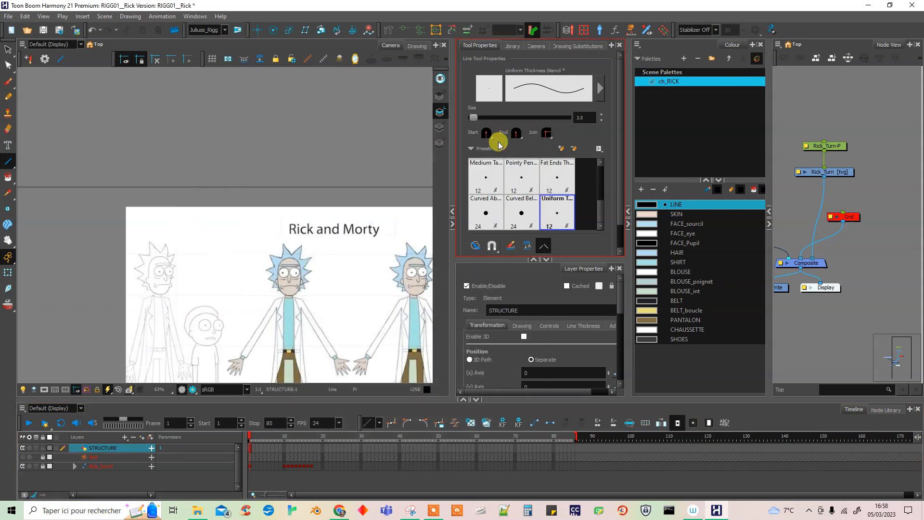
Assign Rick_ico_line.PNG from Téléchargements as the LINE preset's icon, update the preset and close the preset manager.
left_click(45, 59)
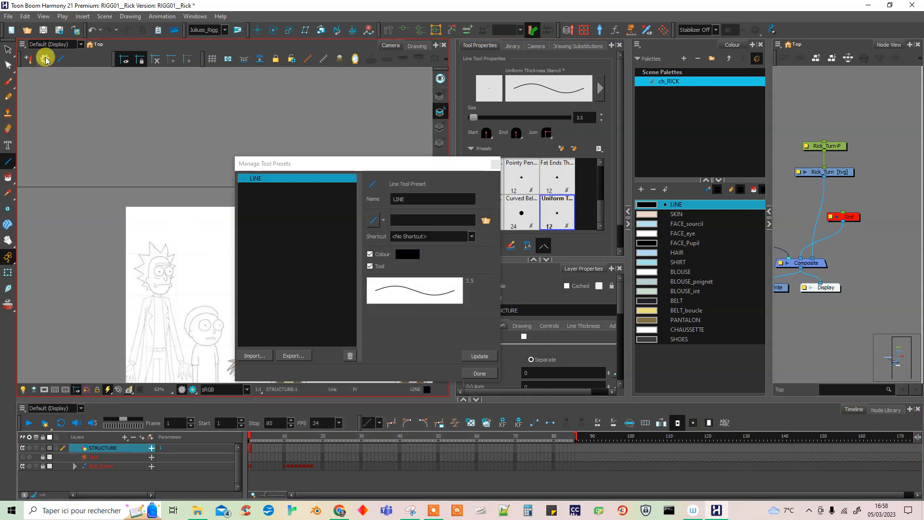
left_click(486, 222)
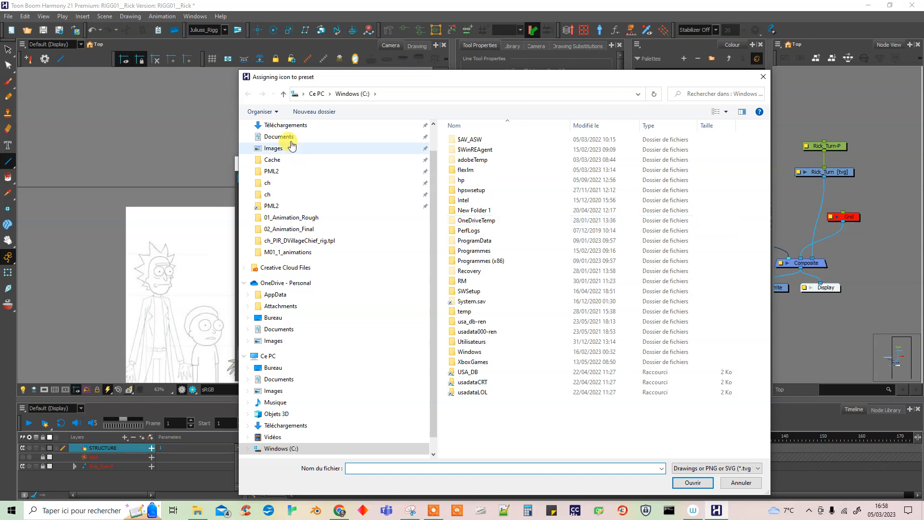
left_click(294, 124)
left_click(632, 169)
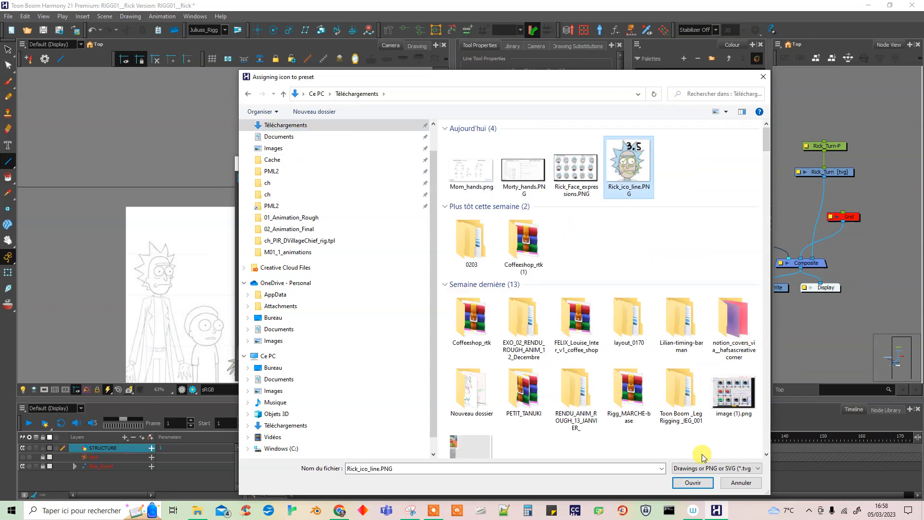
left_click(693, 482)
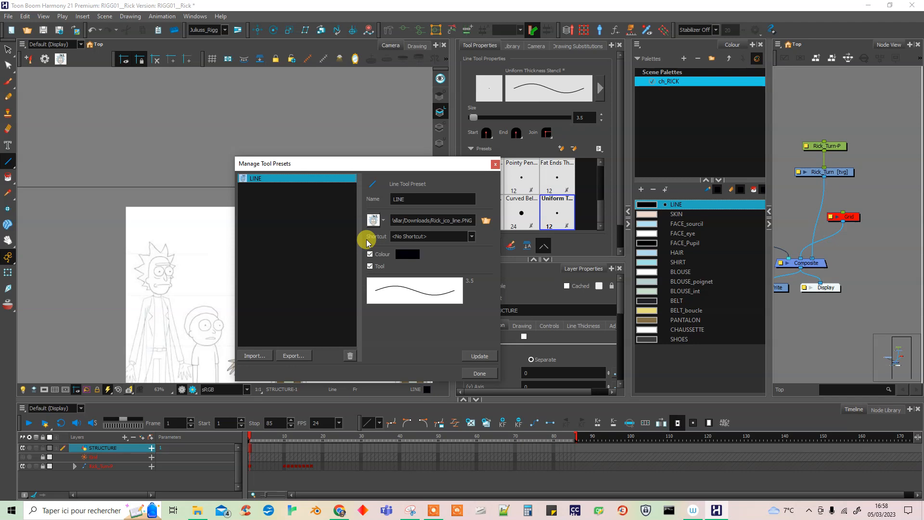
left_click(482, 356)
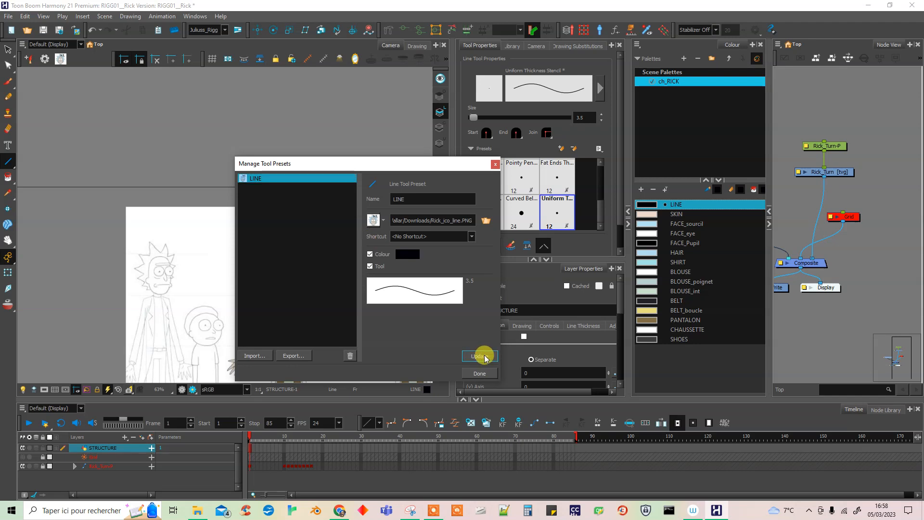
left_click(479, 374)
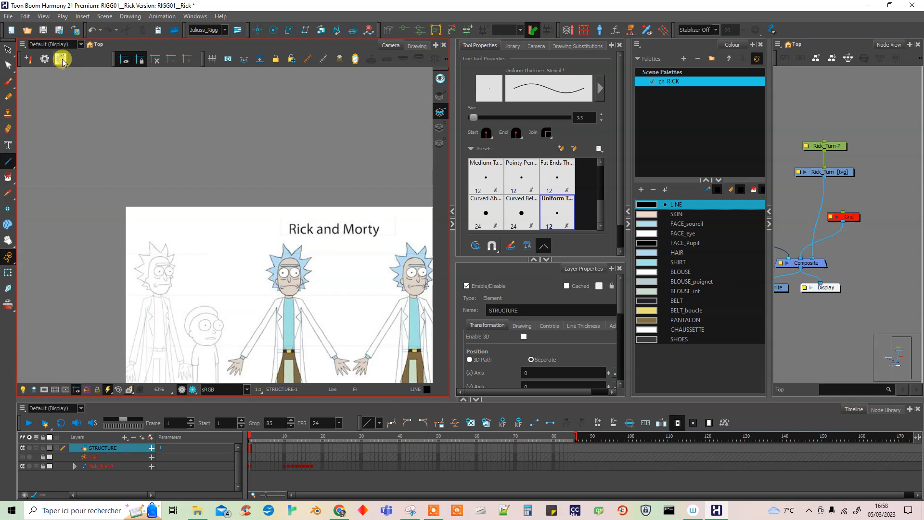
Switch the drawing tool from Line to Polyline.
left_click(10, 162)
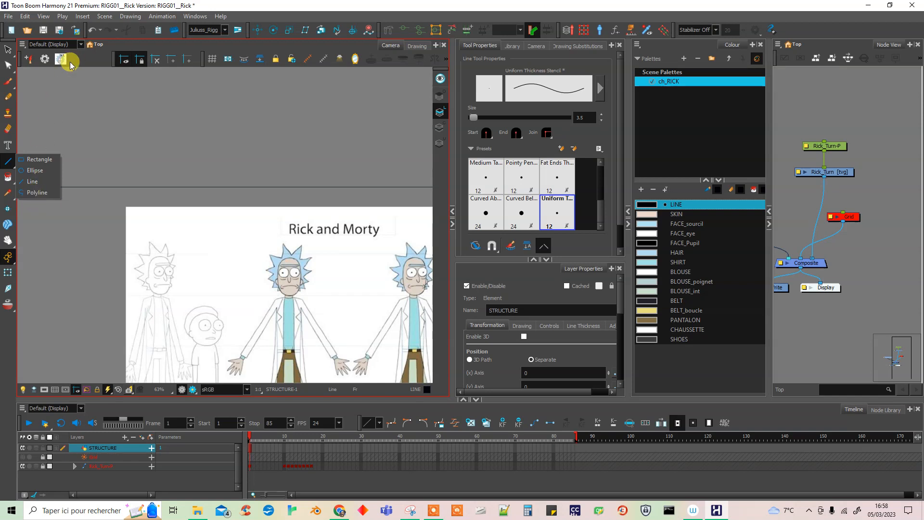
left_click(37, 193)
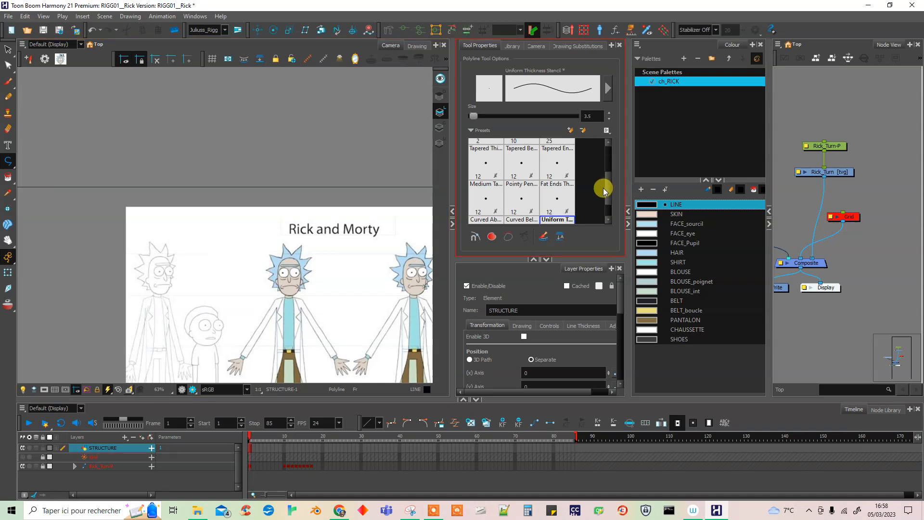
Create a tool preset named Polyline from the Polyline tool, using the LINE colour and the 3.5 uniform thickness stencil.
left_click_drag(606, 186, 608, 215)
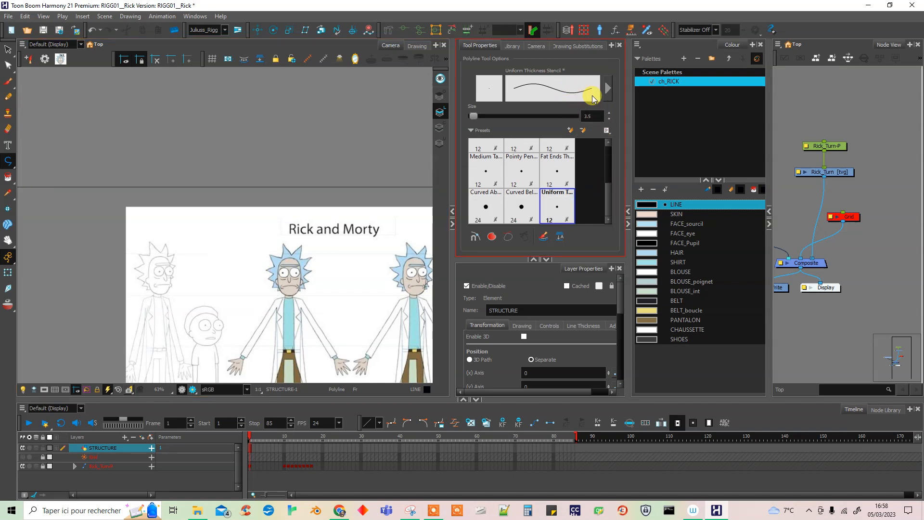
left_click(683, 204)
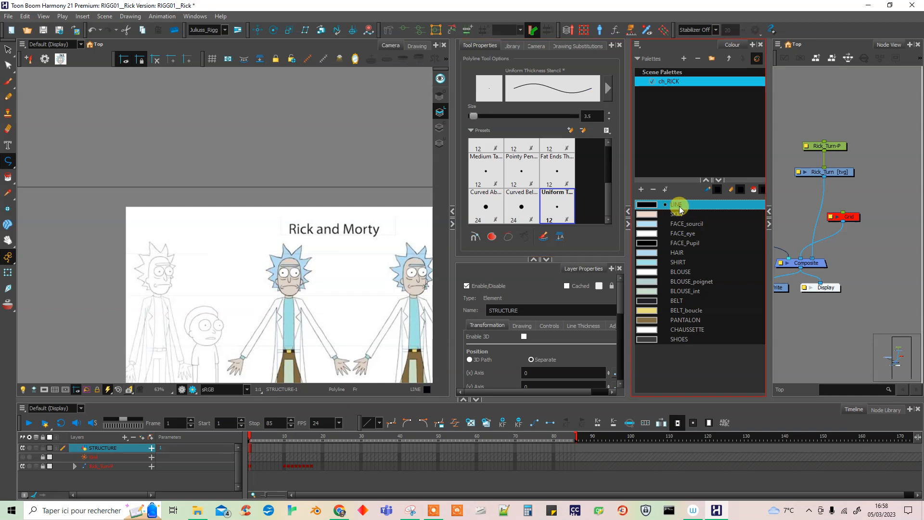
left_click(30, 58)
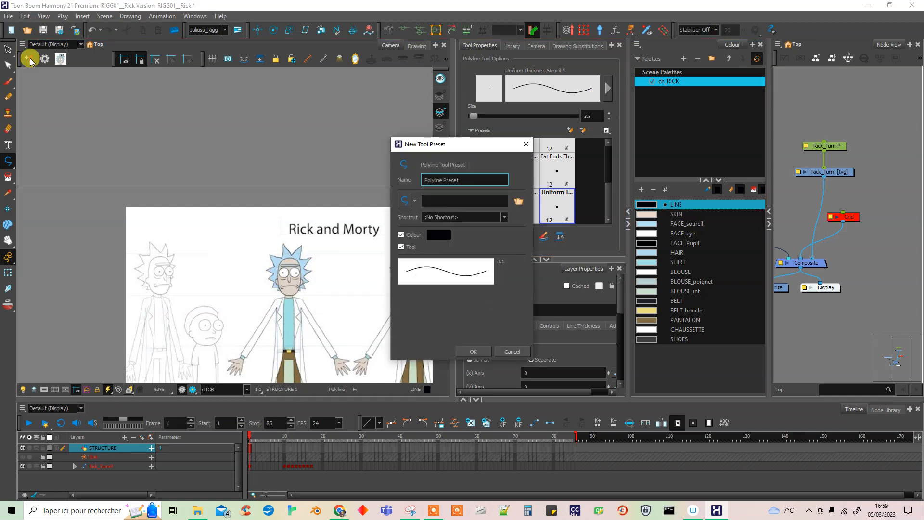
double_click(451, 179)
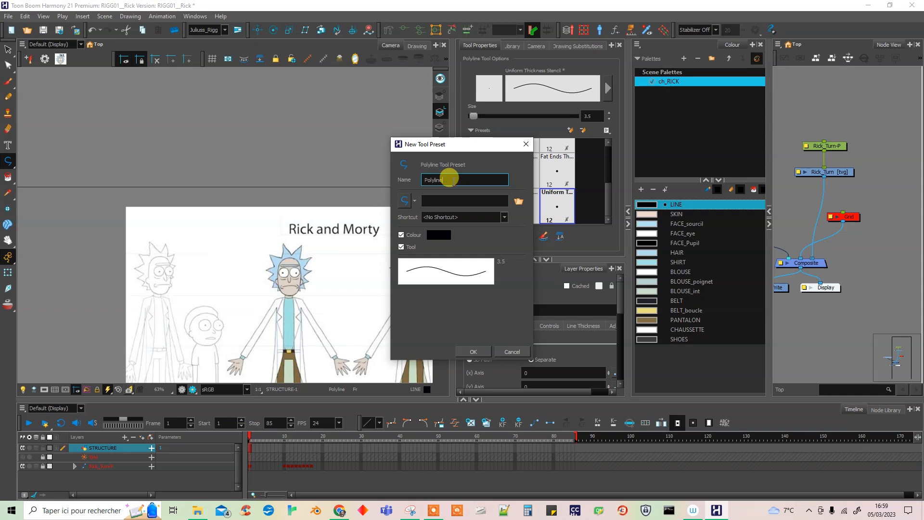
left_click(473, 351)
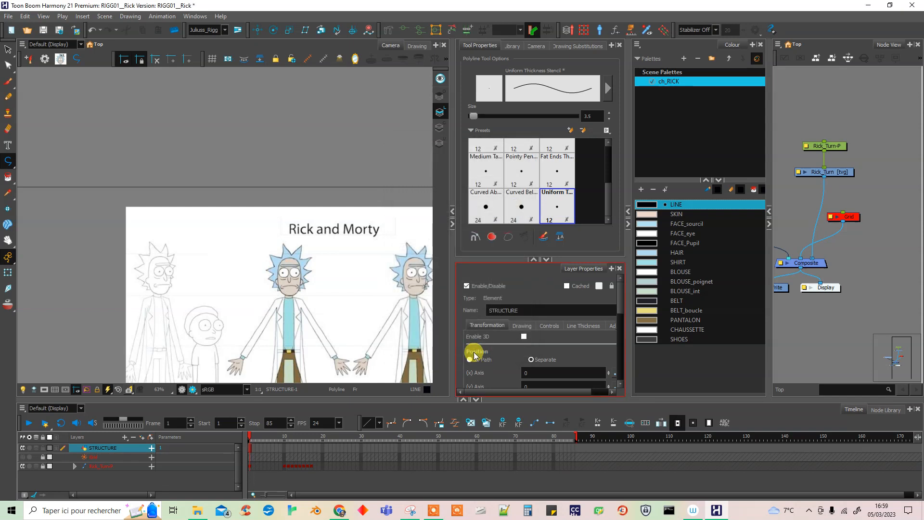
Switch to Outil Capture d'écran, erase the 3.5 and handwrite POLY LIGNE with a wavy stroke in black over the Rick head.
left_click(411, 509)
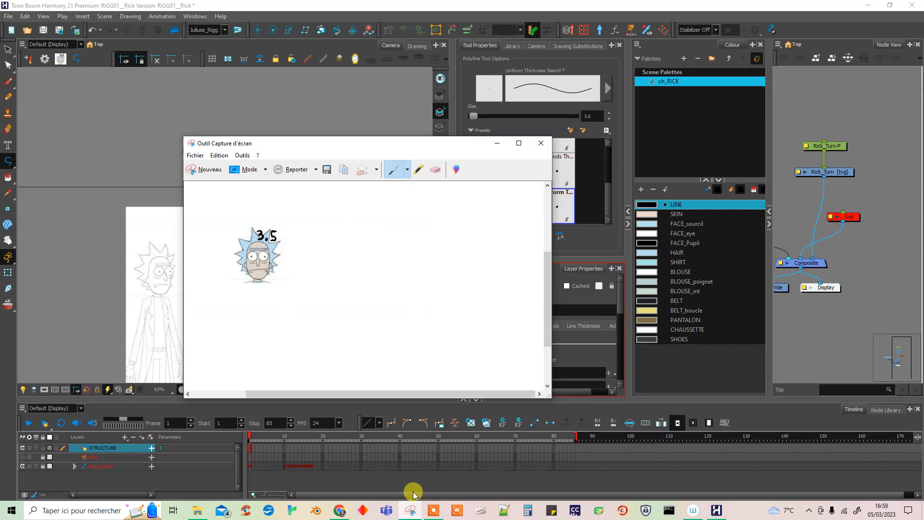
left_click(435, 169)
left_click_drag(278, 232, 265, 234)
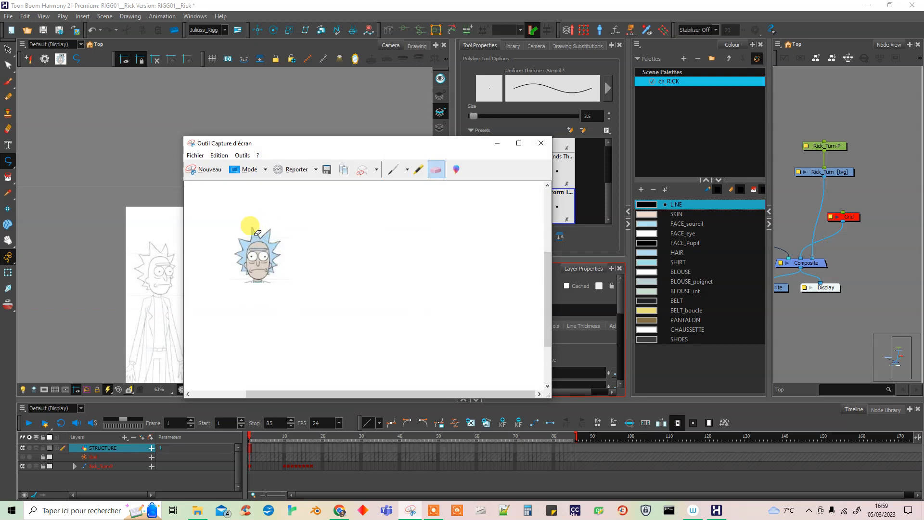
left_click(255, 233)
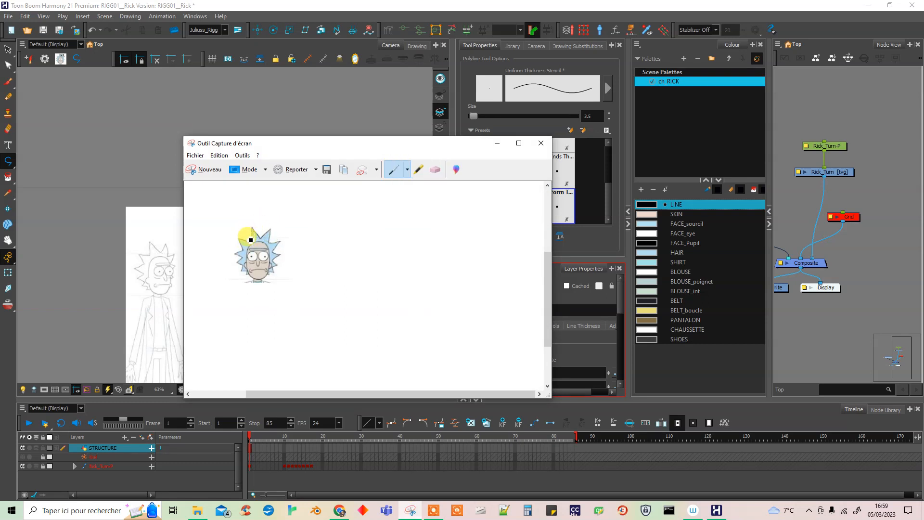
mouse_move(245, 235)
left_mouse_down()
mouse_move(242, 227)
mouse_move(255, 227)
mouse_move(270, 246)
mouse_move(273, 233)
mouse_move(268, 256)
left_mouse_up()
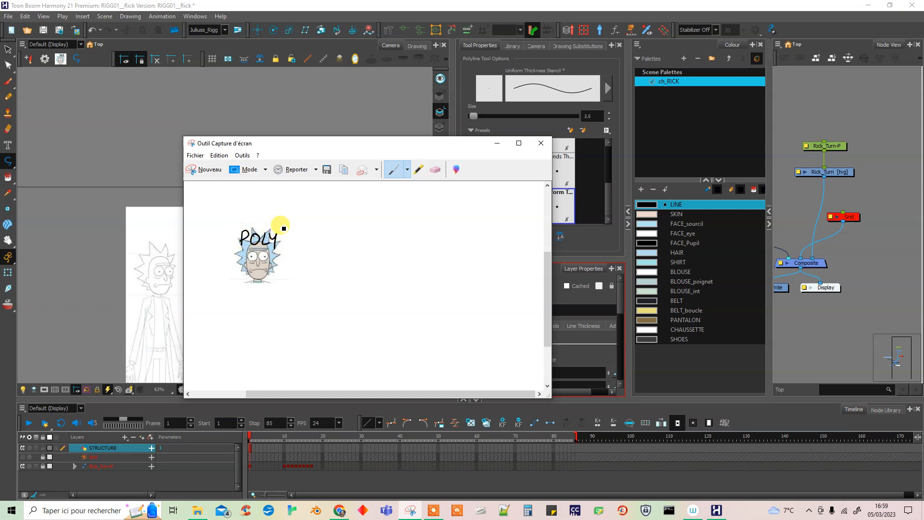
mouse_move(244, 247)
left_mouse_down()
mouse_move(252, 257)
mouse_move(277, 256)
mouse_move(281, 264)
mouse_move(259, 275)
mouse_move(269, 270)
left_mouse_up()
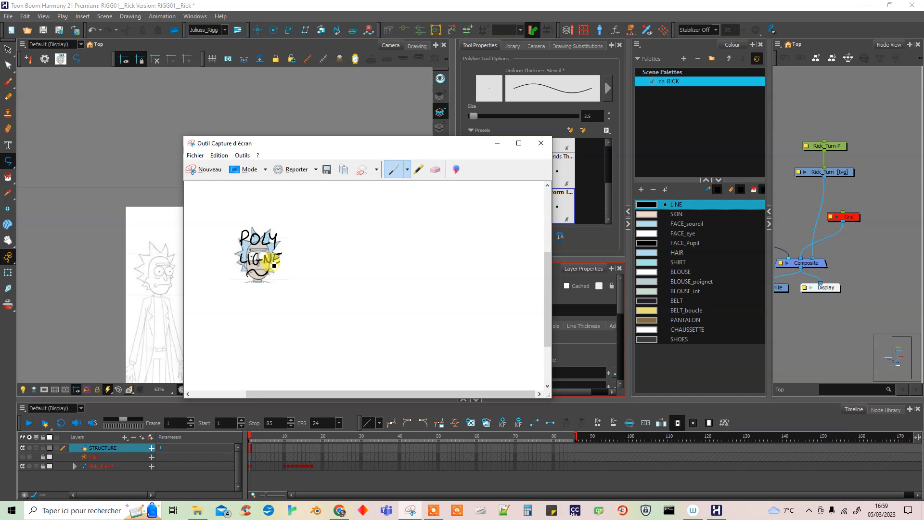
Save the annotated head capture in Téléchargements as the PNG file Rick_ico_poliline.
left_click(327, 169)
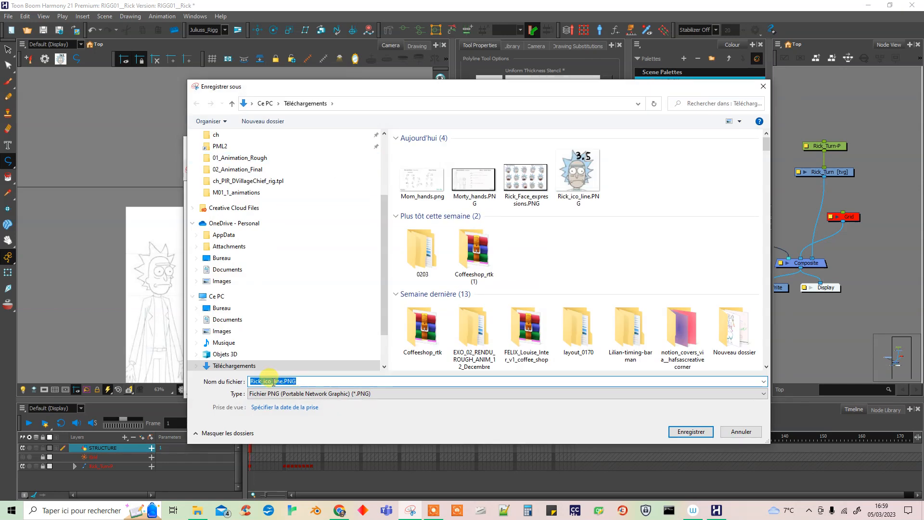
mouse_move(288, 381)
left_mouse_down()
mouse_move(304, 381)
mouse_move(277, 381)
left_mouse_up()
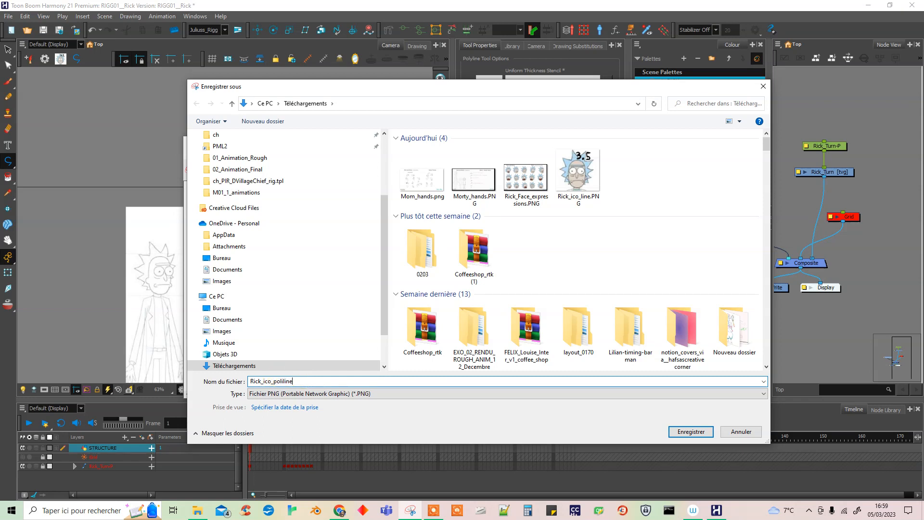
left_click(691, 433)
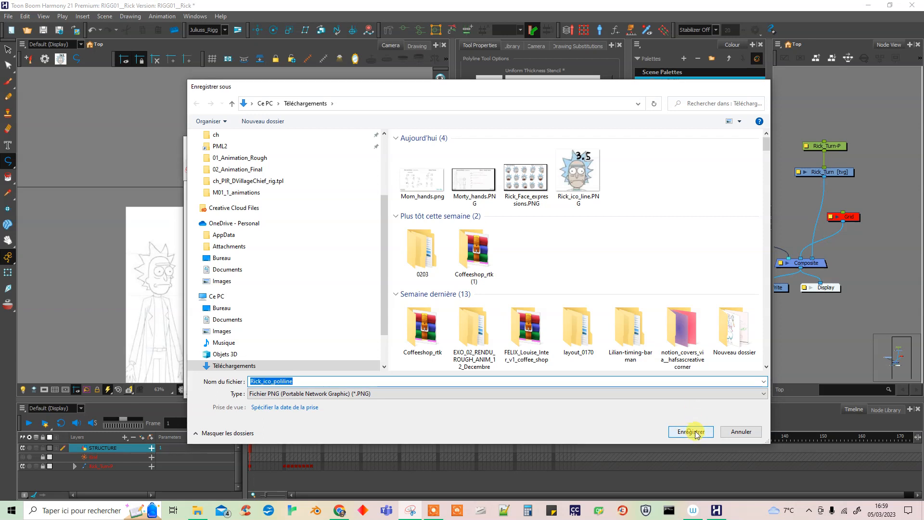
left_click(693, 433)
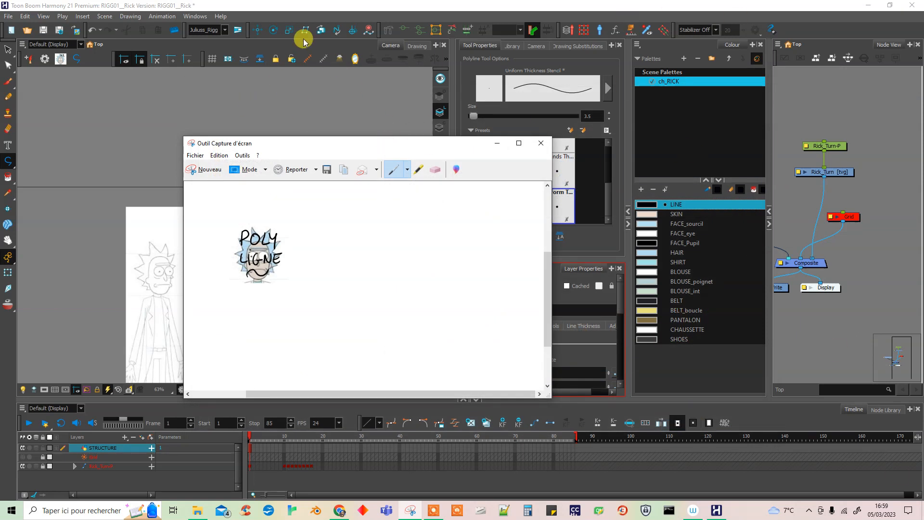
Back in Harmony, assign Rick_ico_poliline.PNG as the Polyline preset's icon, update the preset, close the preset manager and save the scene.
left_click(294, 7)
left_click(45, 60)
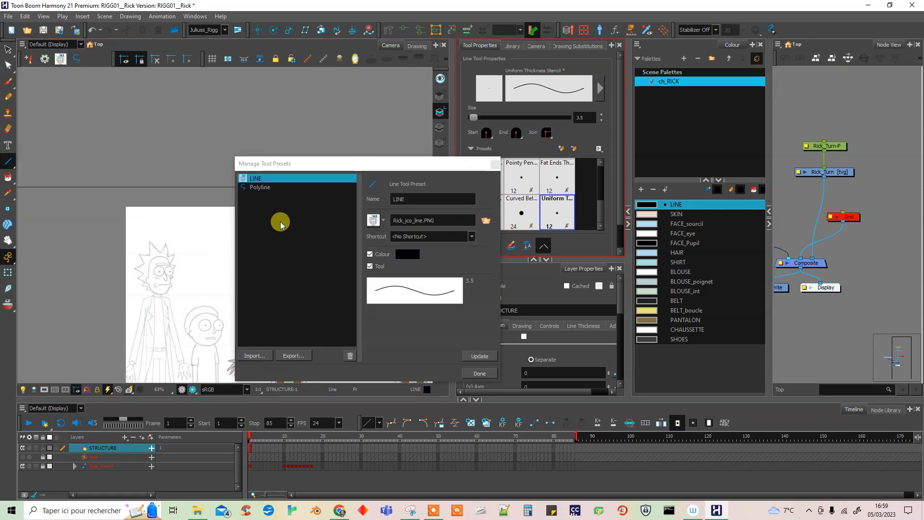
left_click(258, 187)
left_click(488, 222)
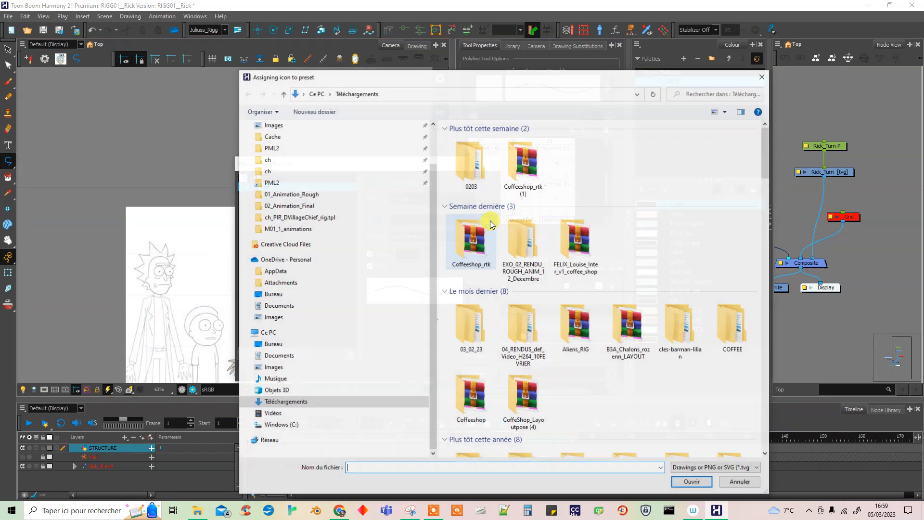
left_click(701, 183)
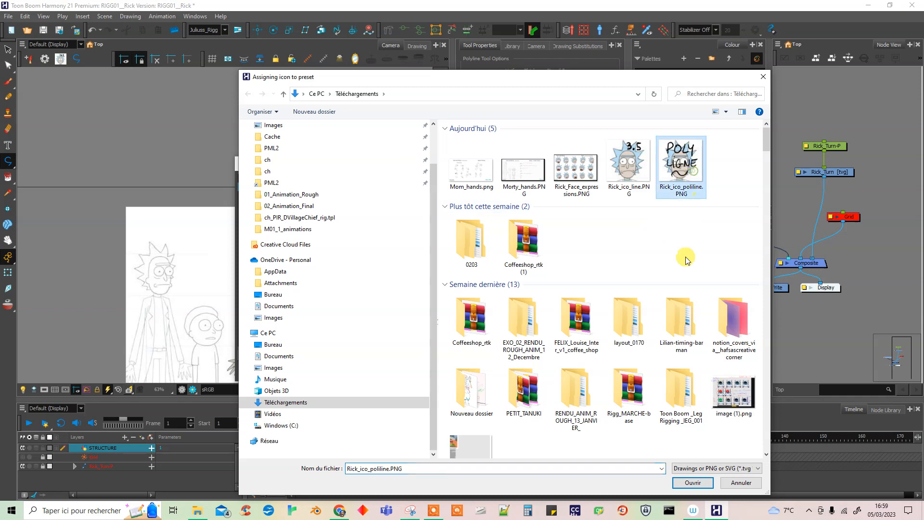
left_click(693, 482)
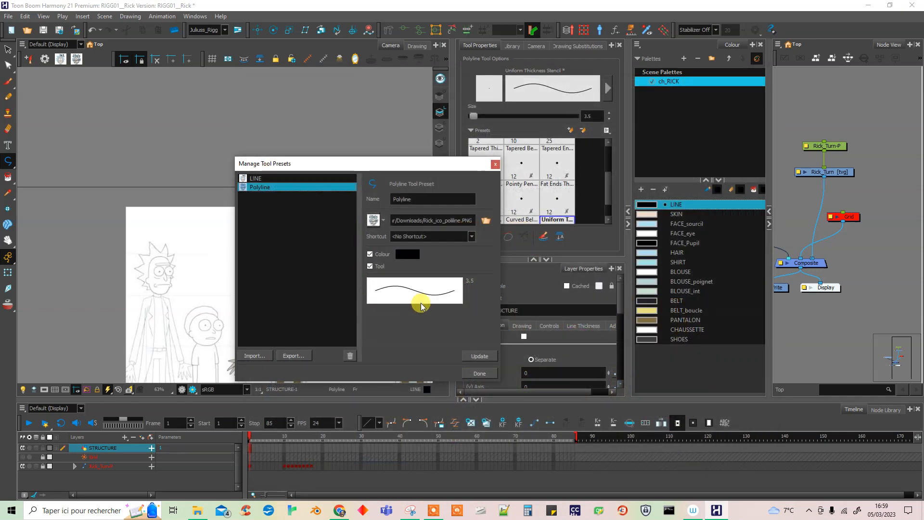
left_click(480, 356)
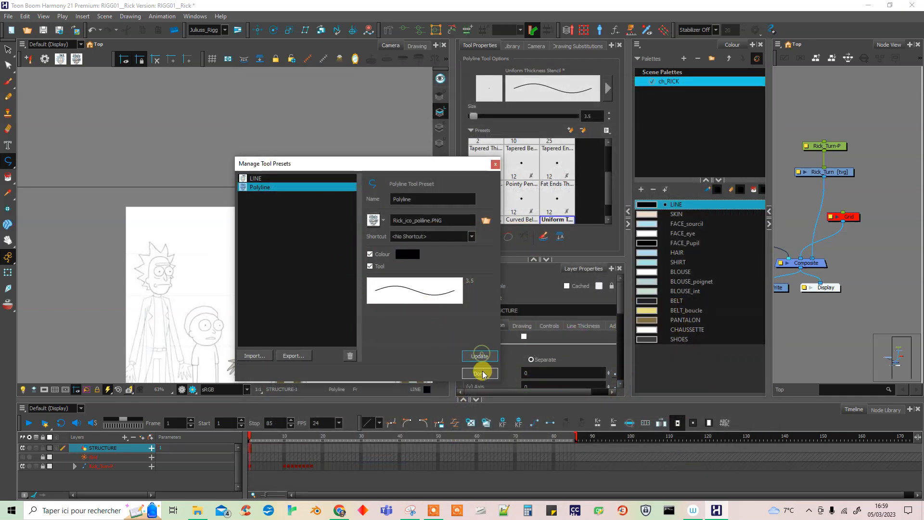
left_click(480, 373)
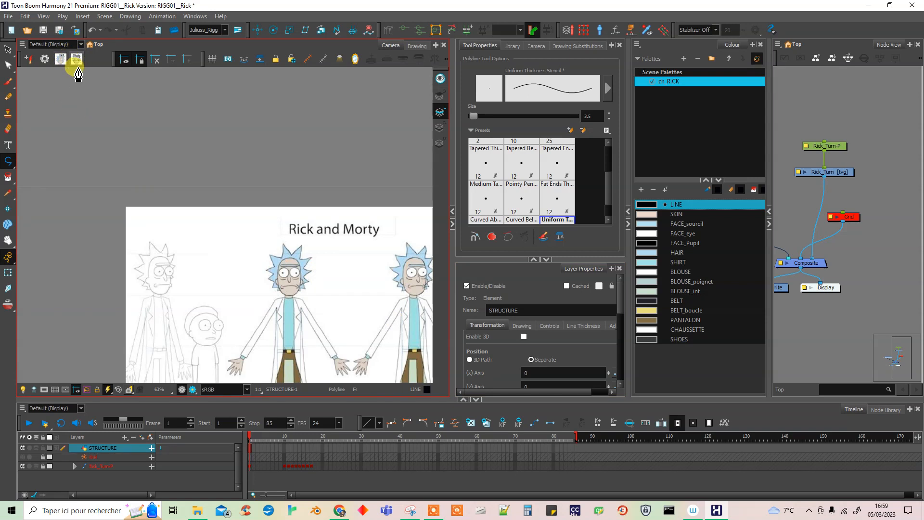
left_click(139, 59)
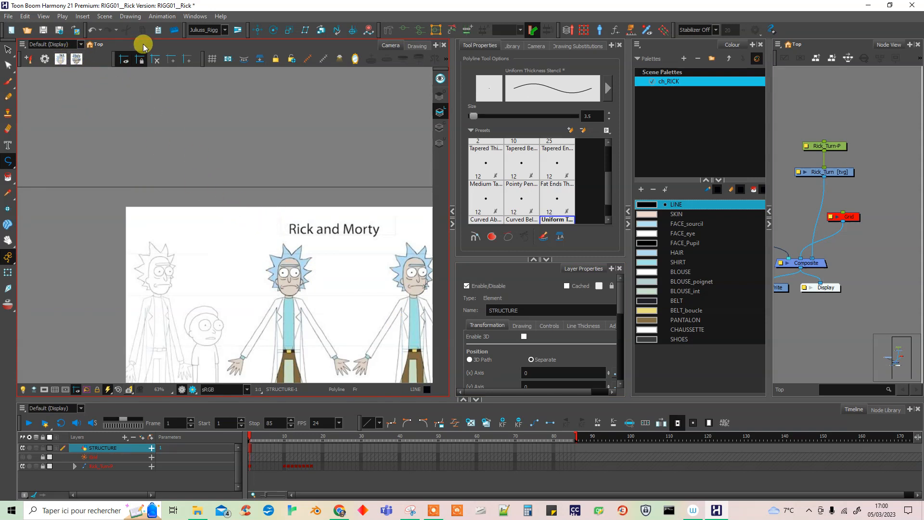
key("ctrl+s")
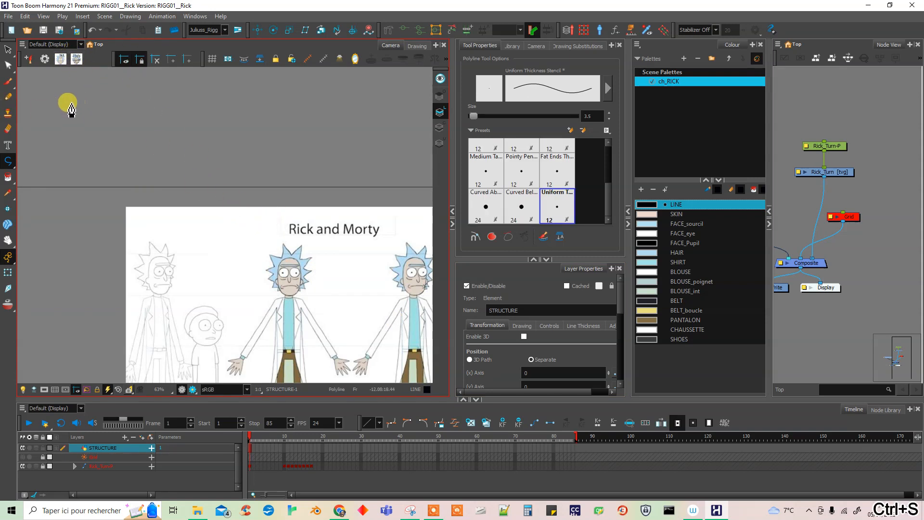
Switch to the Ellipse tool and create a tool preset named Ellipse with the LINE colour and size 3.5.
left_click(25, 167)
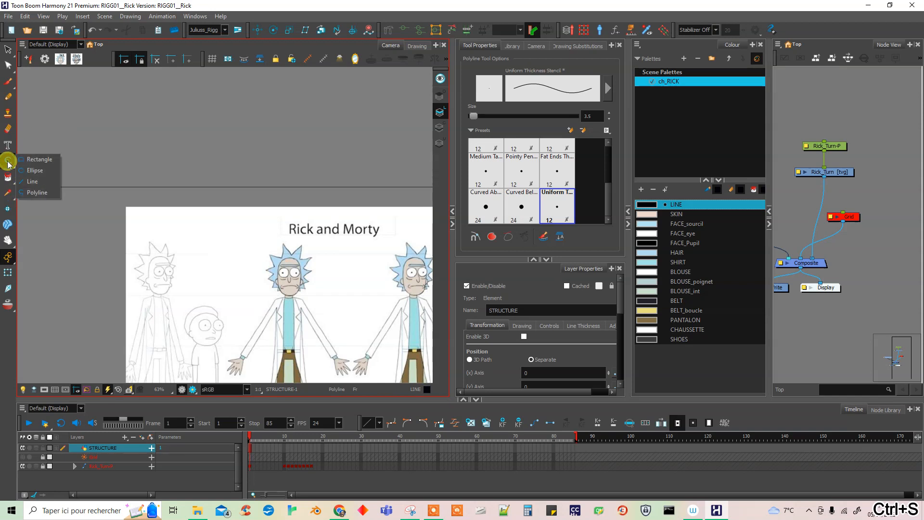
left_click(38, 166)
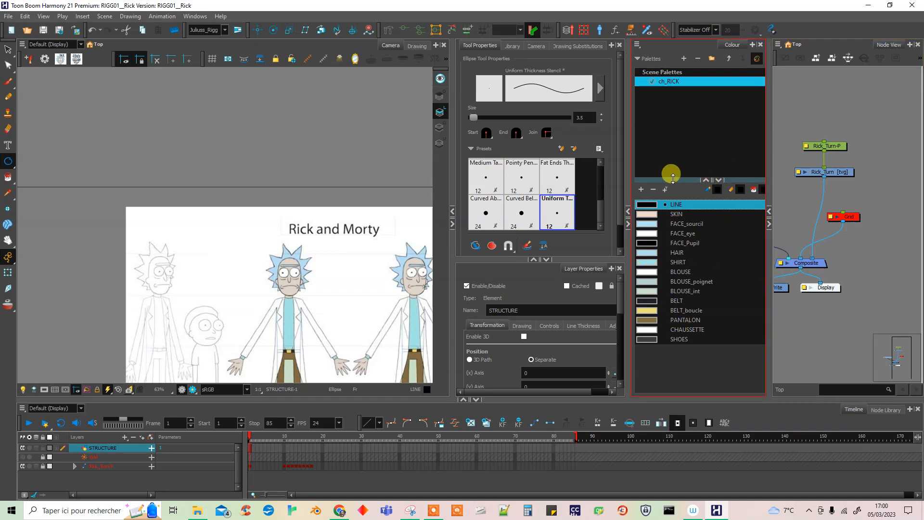
left_click_drag(673, 175, 673, 168)
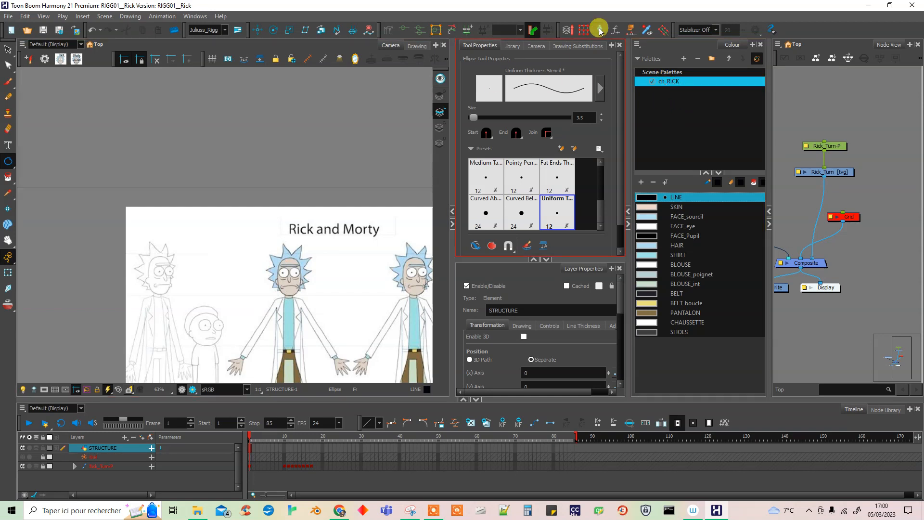
left_click(27, 60)
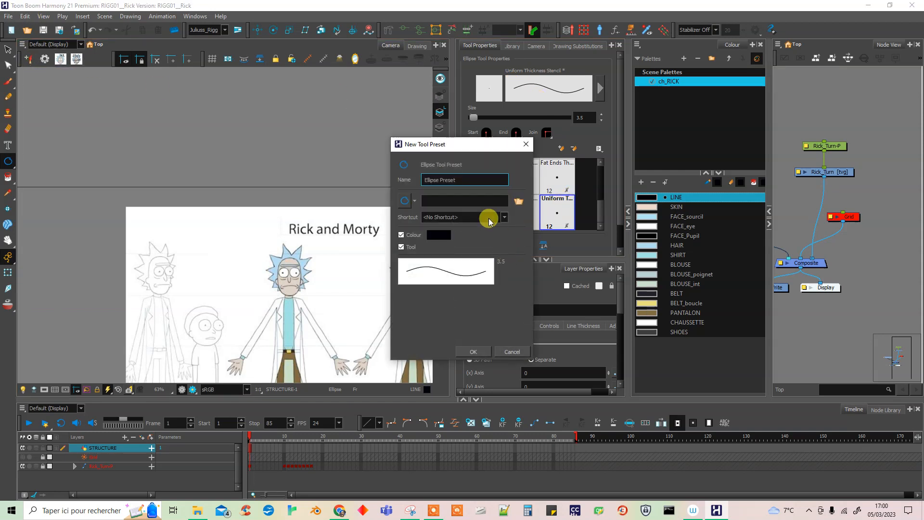
left_click_drag(457, 179, 440, 179)
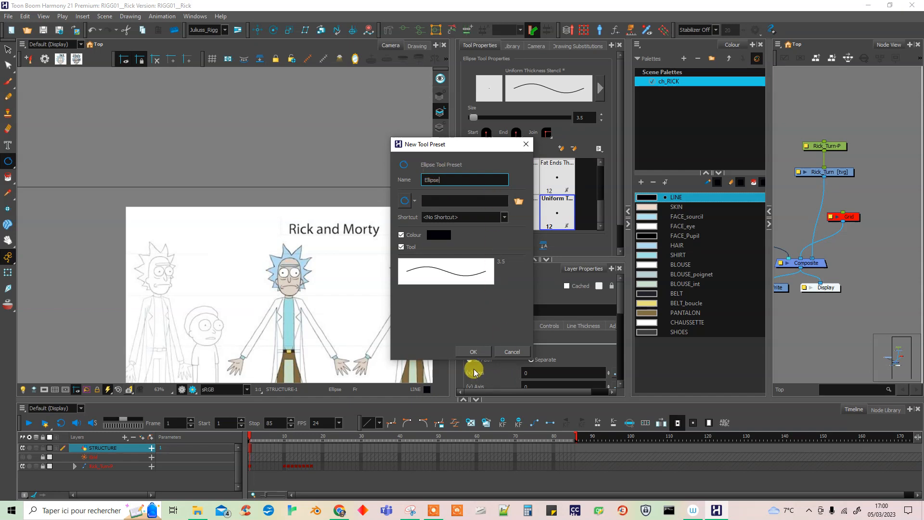
left_click(474, 352)
In Outil Capture d'écran, erase the POLY LIGNE lettering and draw a new ellipse-preset annotation on the Rick head with the black pen.
left_click(410, 510)
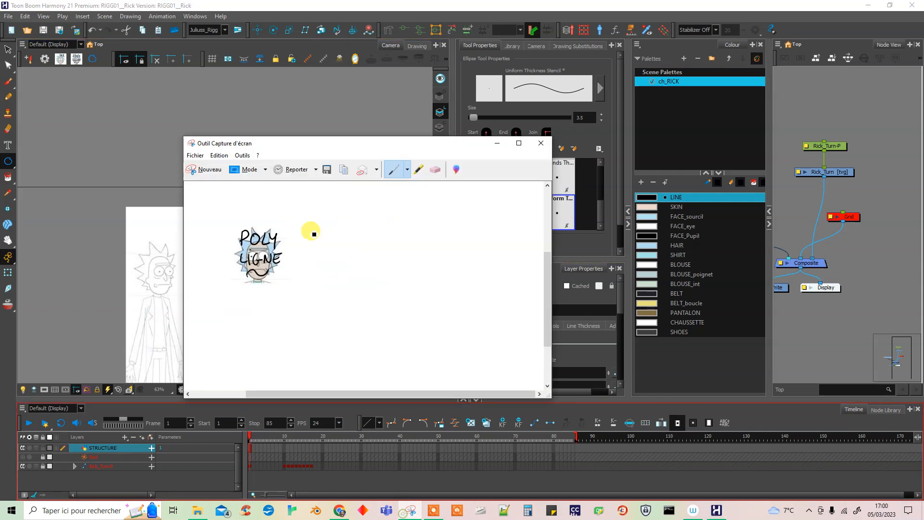
left_click(435, 169)
mouse_move(249, 230)
left_mouse_down()
mouse_move(239, 264)
mouse_move(253, 269)
mouse_move(244, 249)
mouse_move(259, 260)
mouse_move(278, 255)
mouse_move(258, 249)
mouse_move(327, 254)
mouse_move(329, 368)
left_mouse_up()
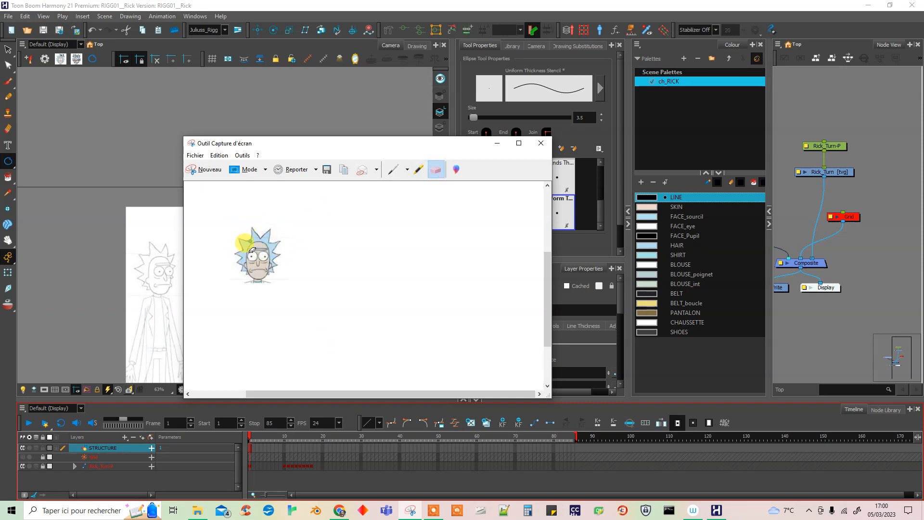
left_click(407, 170)
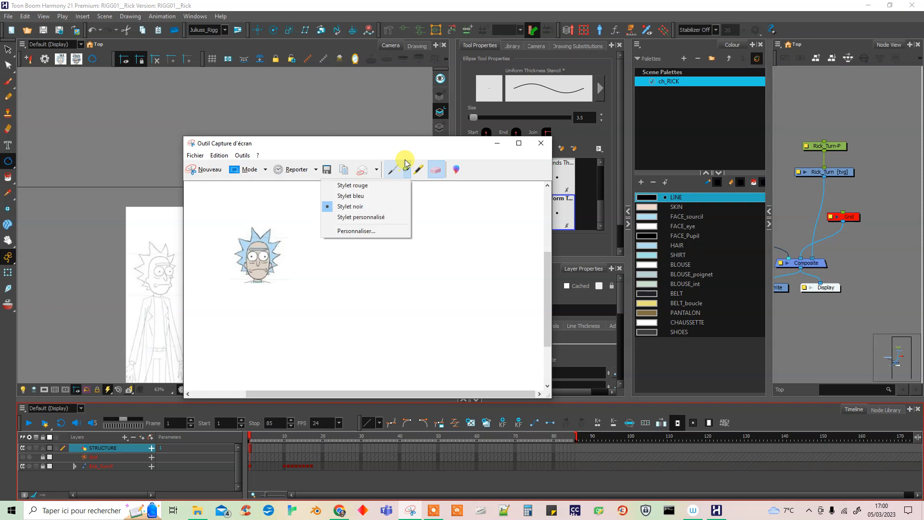
left_click(368, 206)
mouse_move(248, 229)
left_mouse_down()
mouse_move(263, 246)
mouse_move(243, 250)
mouse_move(262, 268)
mouse_move(250, 228)
mouse_move(264, 268)
mouse_move(260, 243)
mouse_move(248, 254)
mouse_move(273, 252)
mouse_move(244, 267)
mouse_move(270, 248)
mouse_move(246, 256)
mouse_move(248, 240)
mouse_move(267, 251)
mouse_move(251, 264)
mouse_move(258, 278)
left_mouse_up()
Save the newly annotated head capture in Téléchargements as the PNG file Rick_ico_cerc and put the capture window away.
left_click(327, 169)
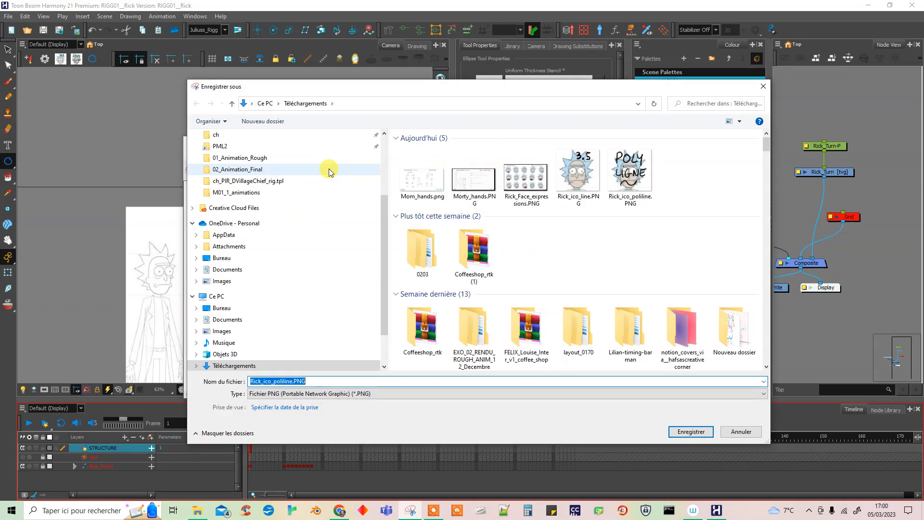
left_click(315, 380)
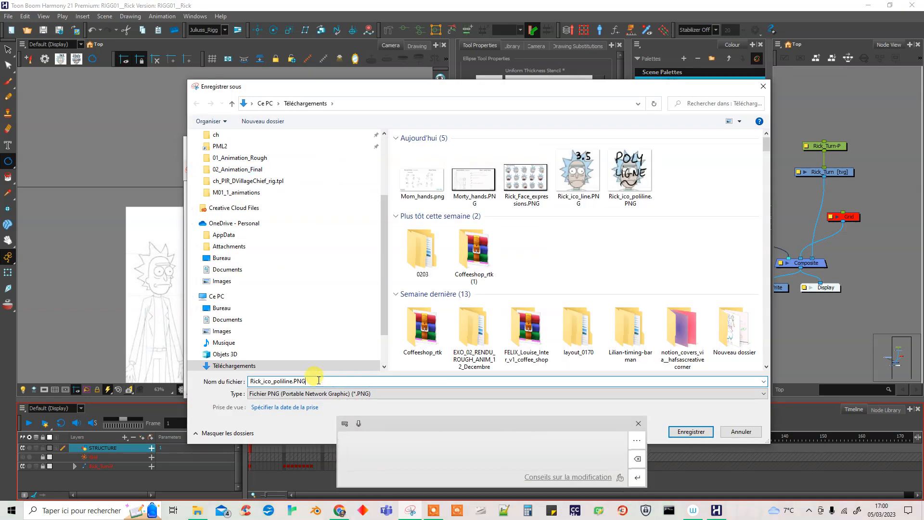
left_click_drag(279, 346, 279, 346)
type("cerc")
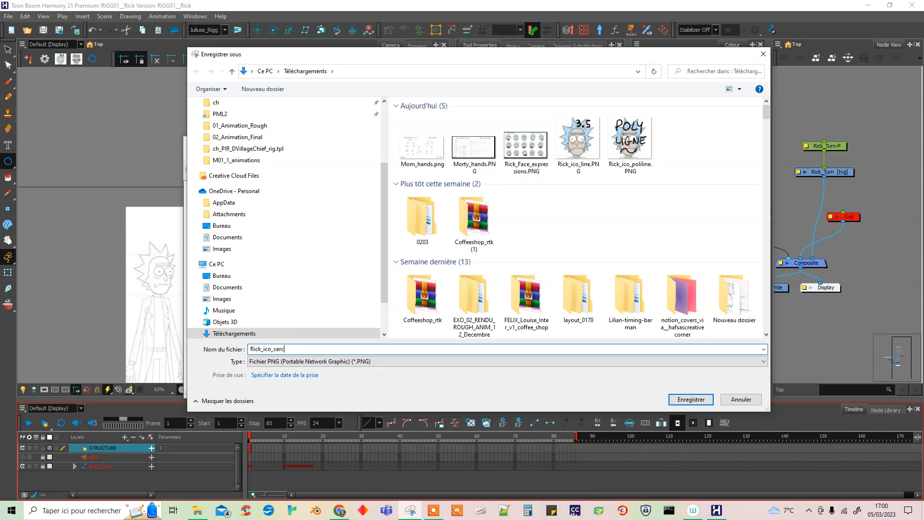
left_click(691, 400)
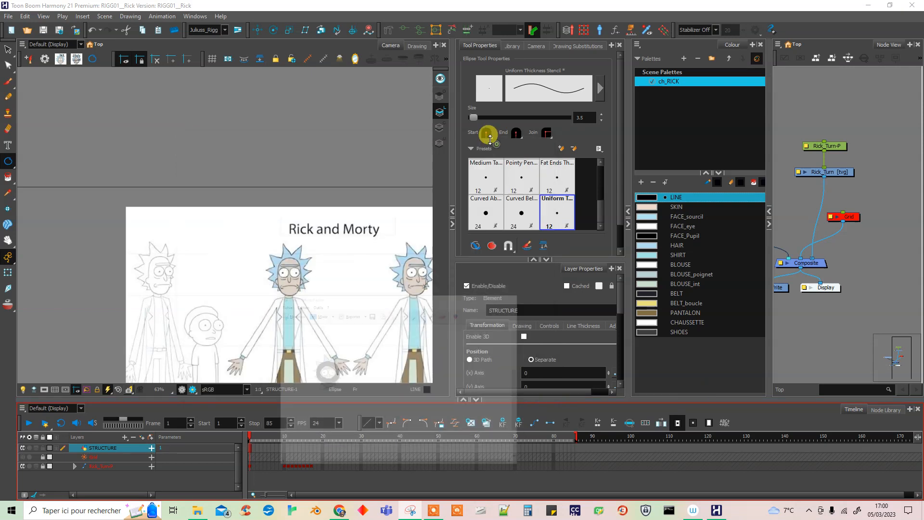
Assign Rick_ico_cercle.PNG as the Ellipse preset's icon and close the preset manager.
left_click(44, 61)
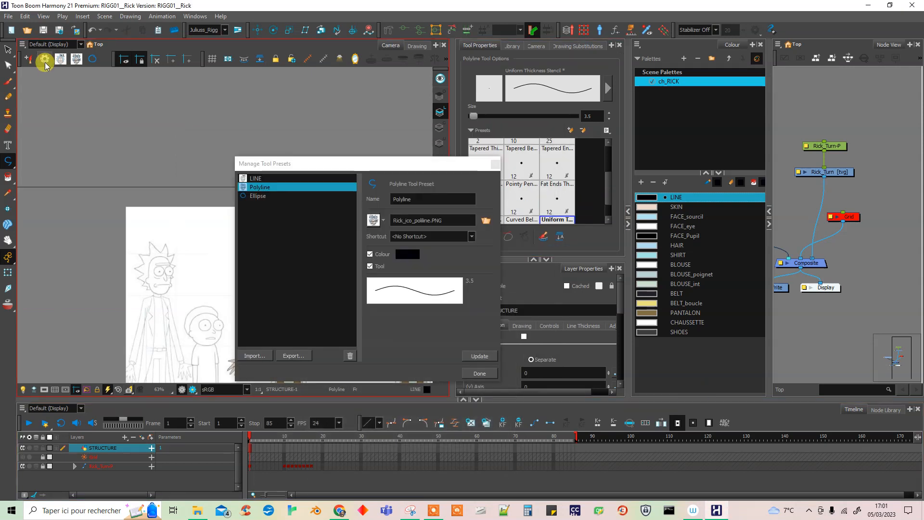
left_click(274, 194)
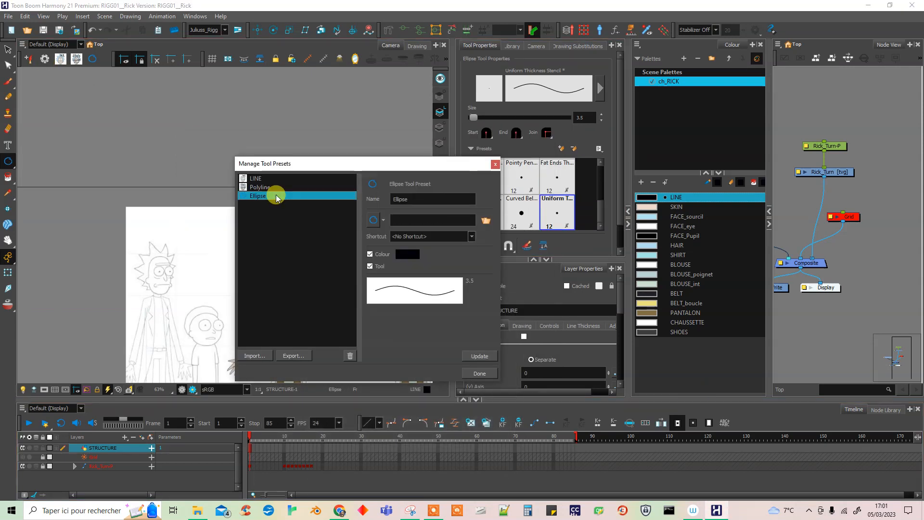
left_click(485, 220)
left_click(629, 162)
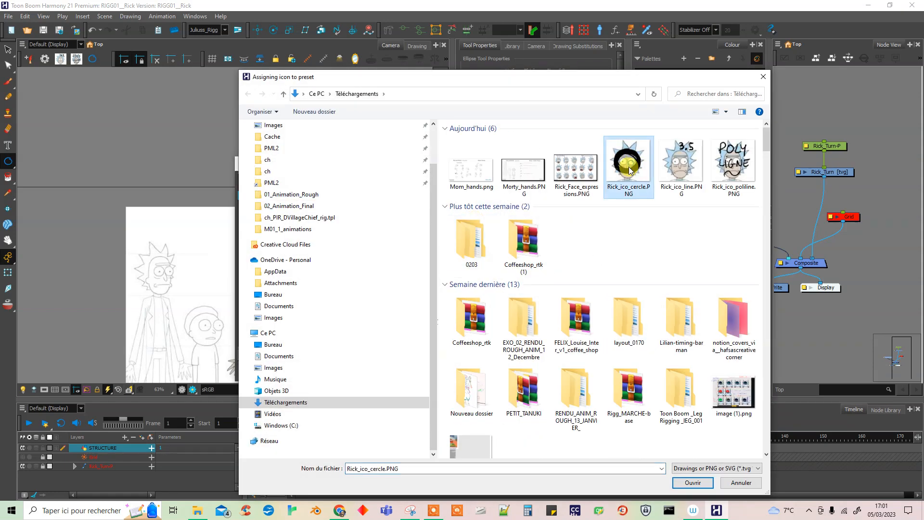
left_click(694, 482)
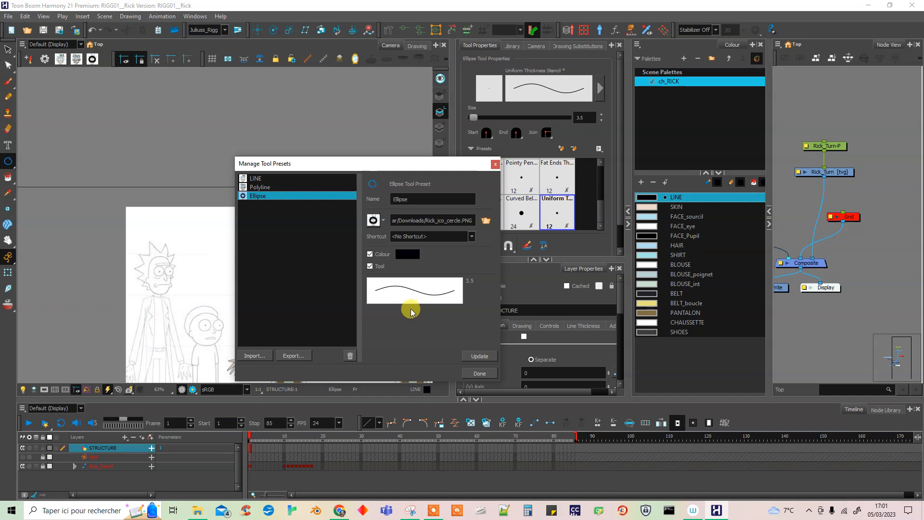
left_click(479, 373)
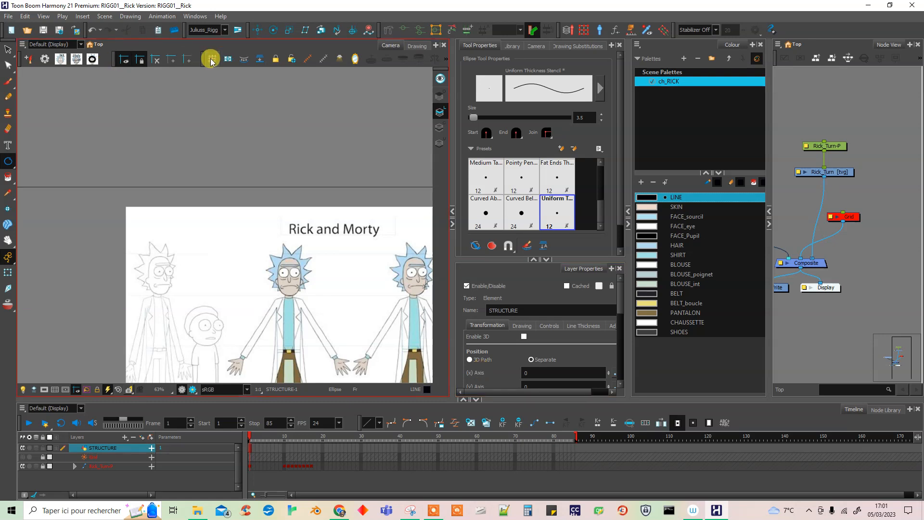
Make room beside the preset toolbar and create a Contour Editor tool preset with its default name.
left_click_drag(202, 57, 234, 57)
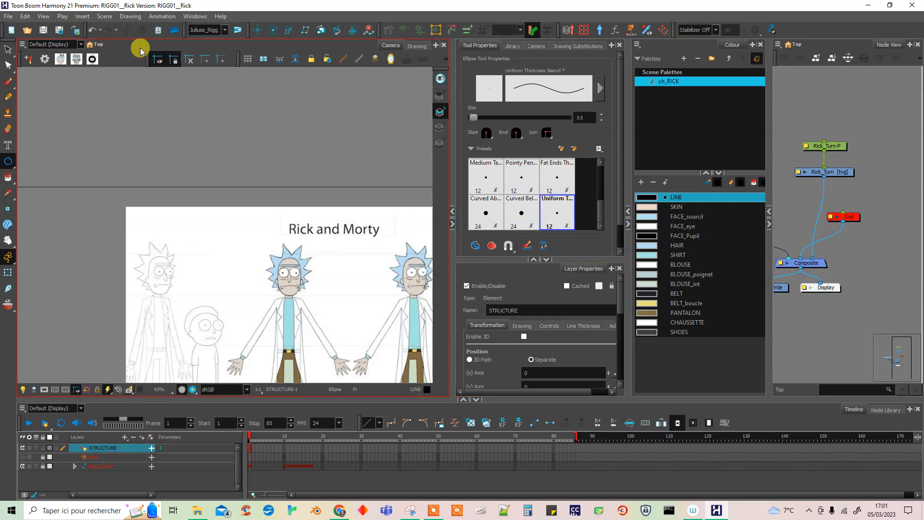
left_click(10, 64)
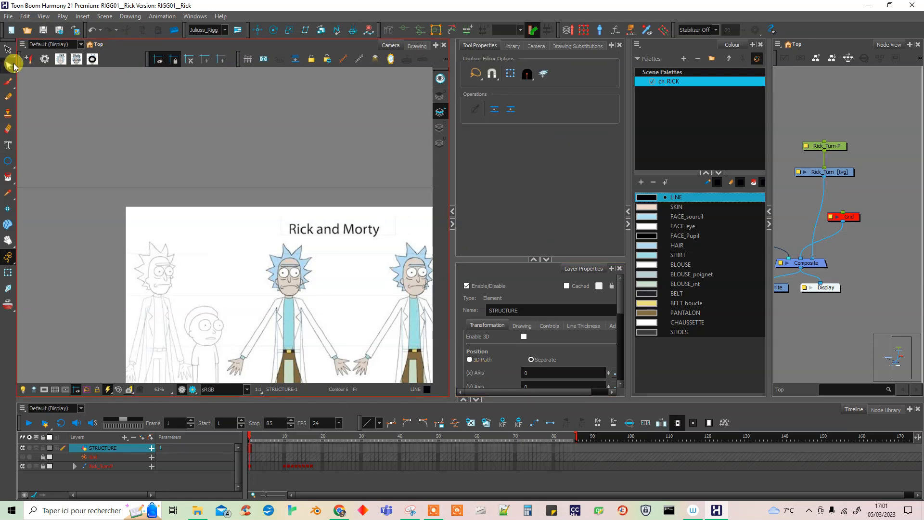
left_click(29, 57)
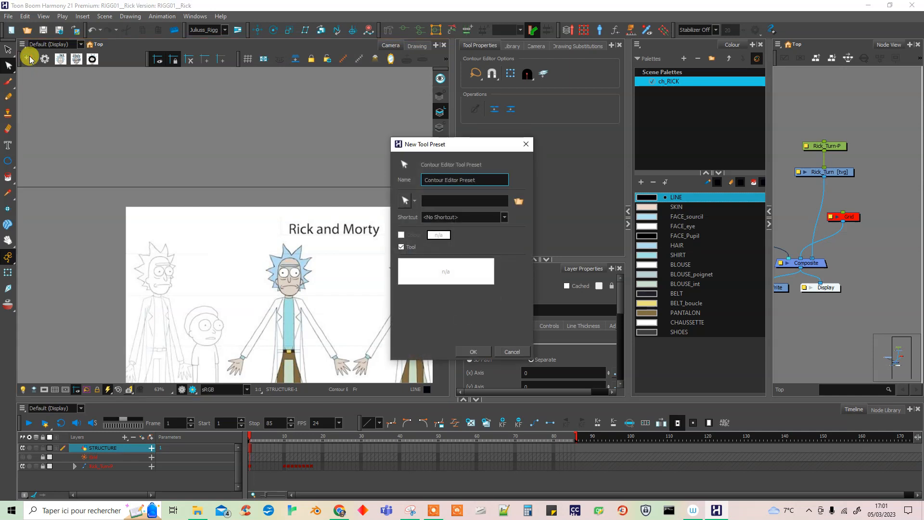
left_click(474, 352)
Switch to the Perspective tool and create a tool preset for it with its default name.
left_click(9, 64)
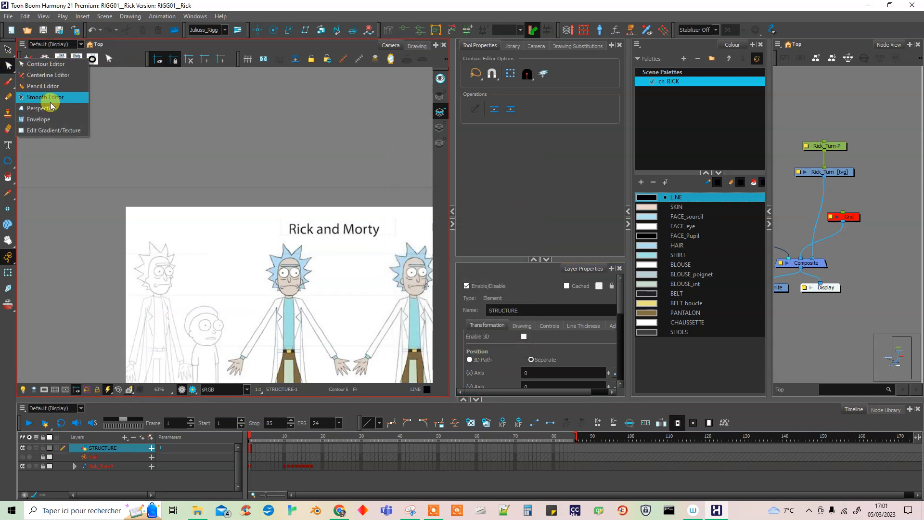
left_click(65, 110)
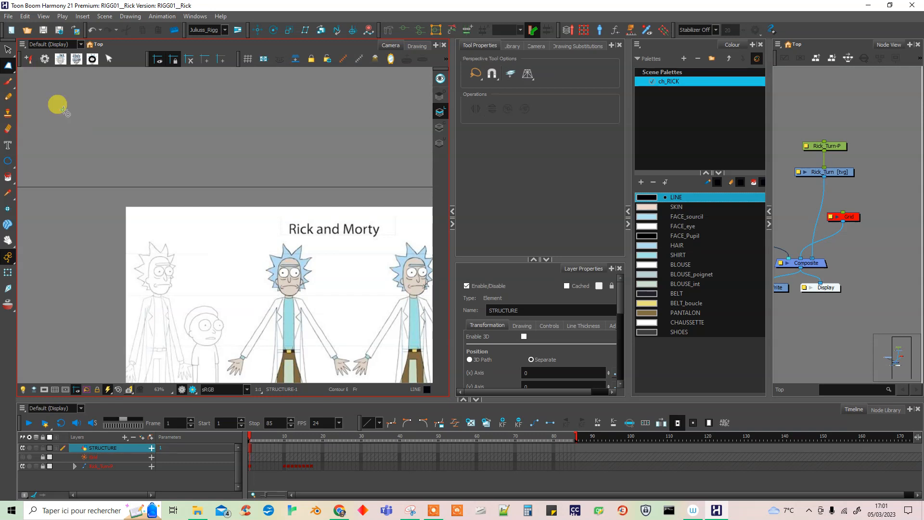
left_click(29, 58)
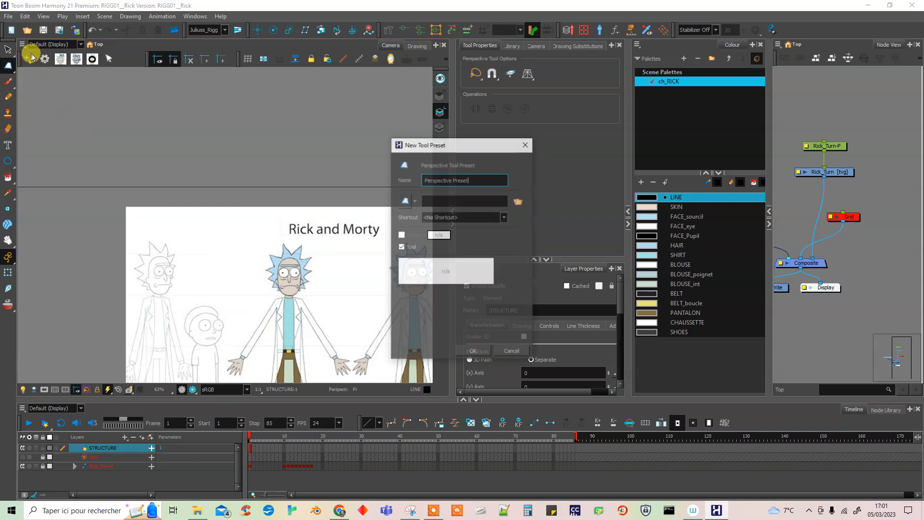
left_click(471, 352)
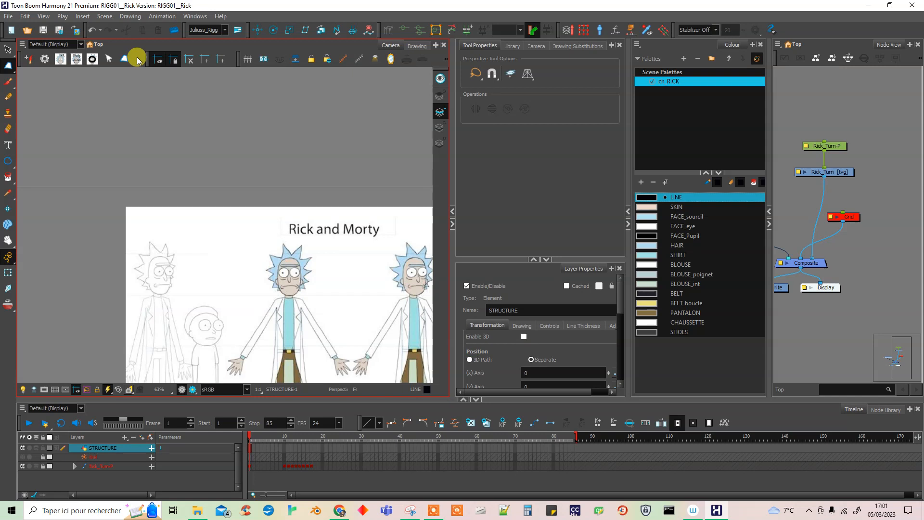
Create tool presets for the Select tool and the Cutter tool, keeping their default names.
left_click_drag(8, 49, 24, 51)
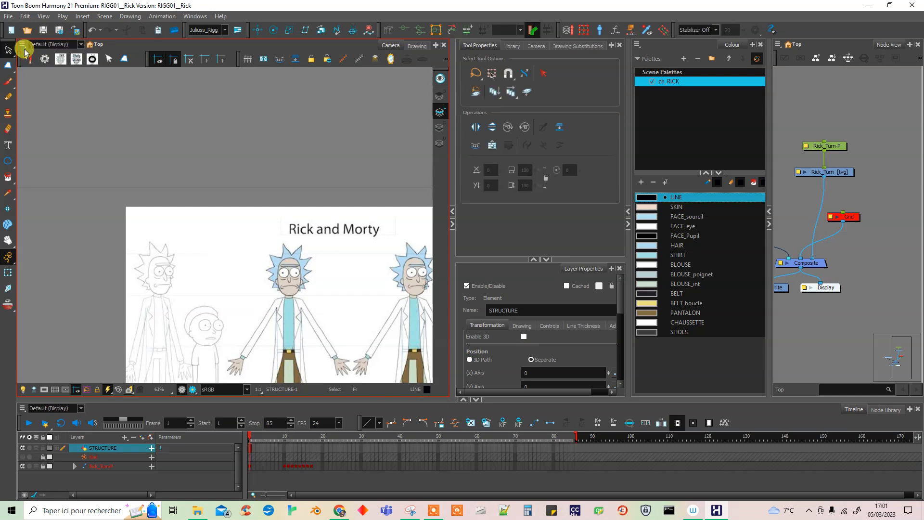
left_click(32, 58)
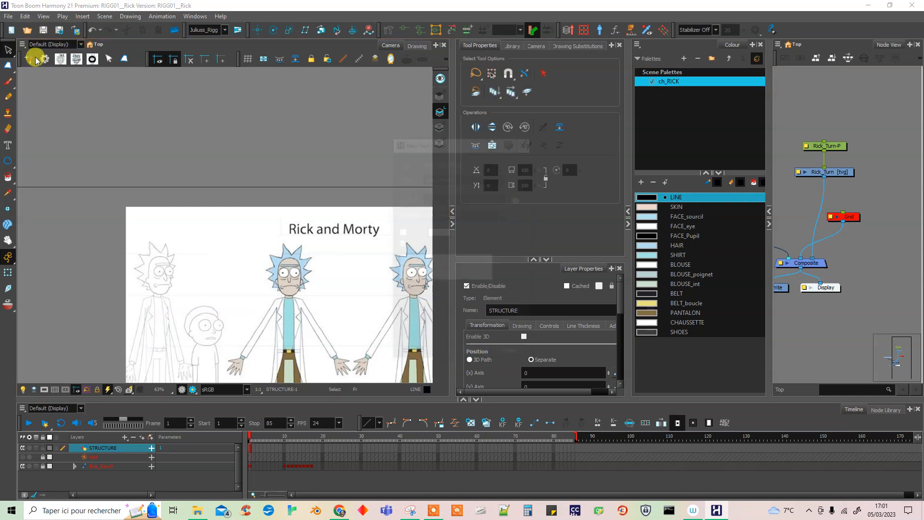
left_click(473, 354)
left_click_drag(8, 49, 38, 66)
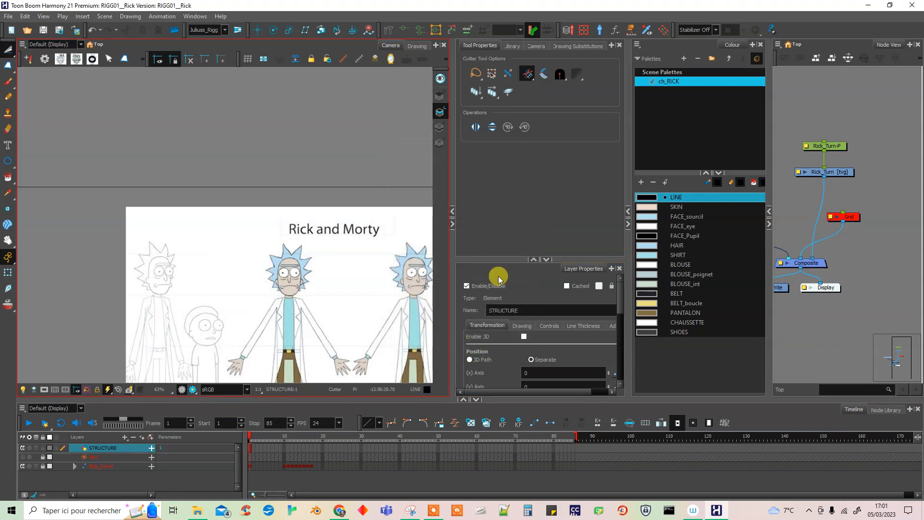
left_click(30, 58)
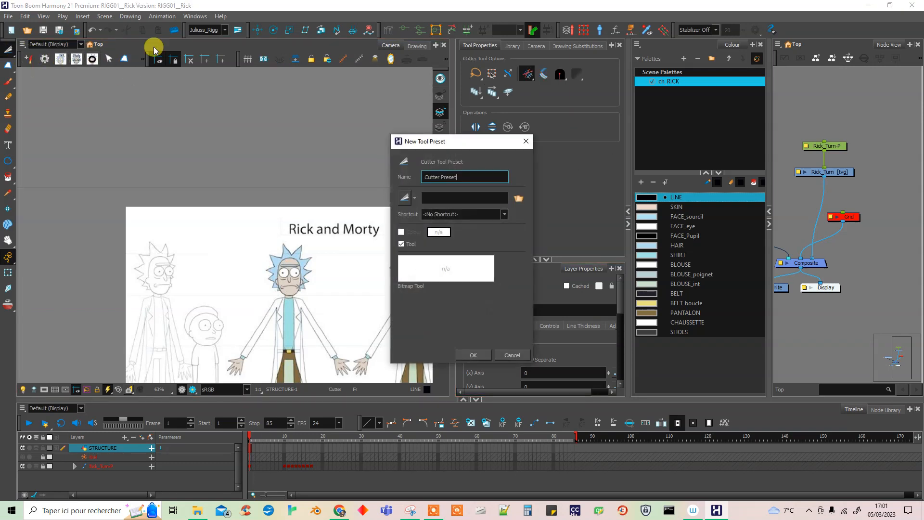
left_click(483, 357)
Dock the toolbar next to the tool presets vertically along the Camera view's side and move the grid toolbar closer to the presets.
left_click_drag(151, 56, 179, 56)
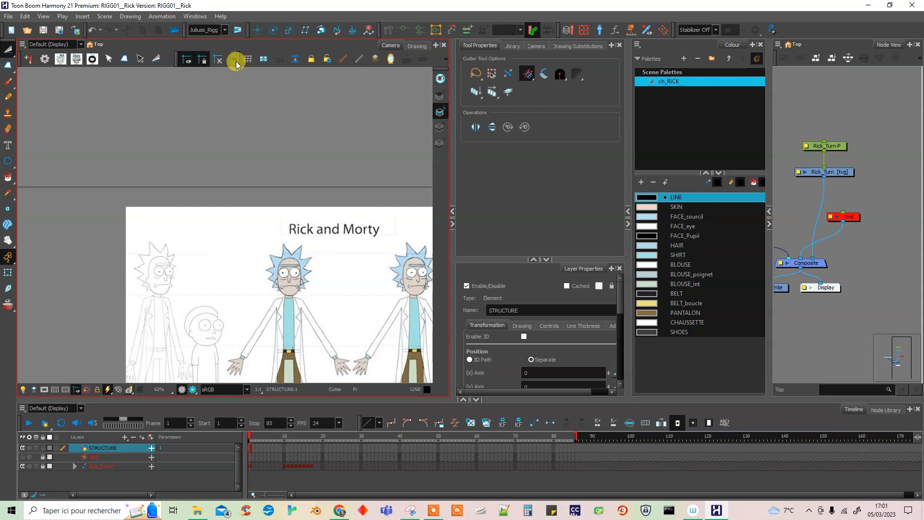
left_click_drag(239, 56, 284, 56)
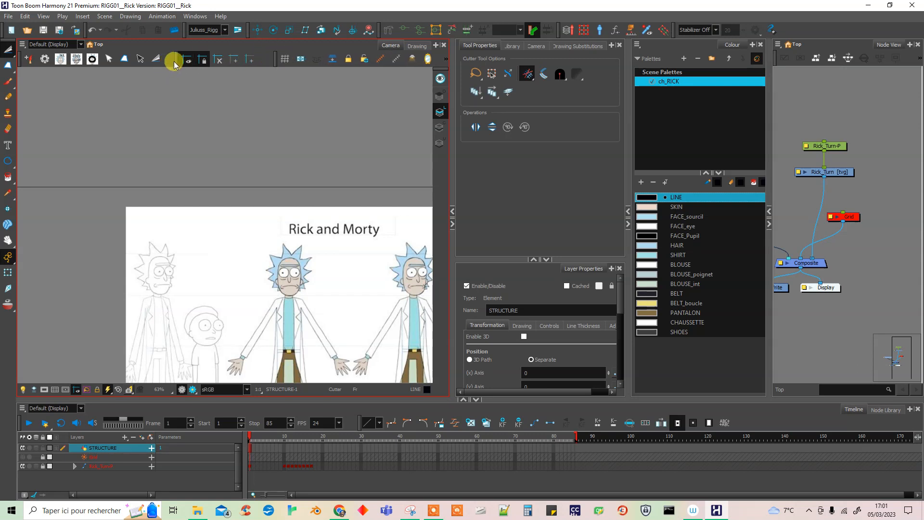
left_click_drag(176, 60, 439, 171)
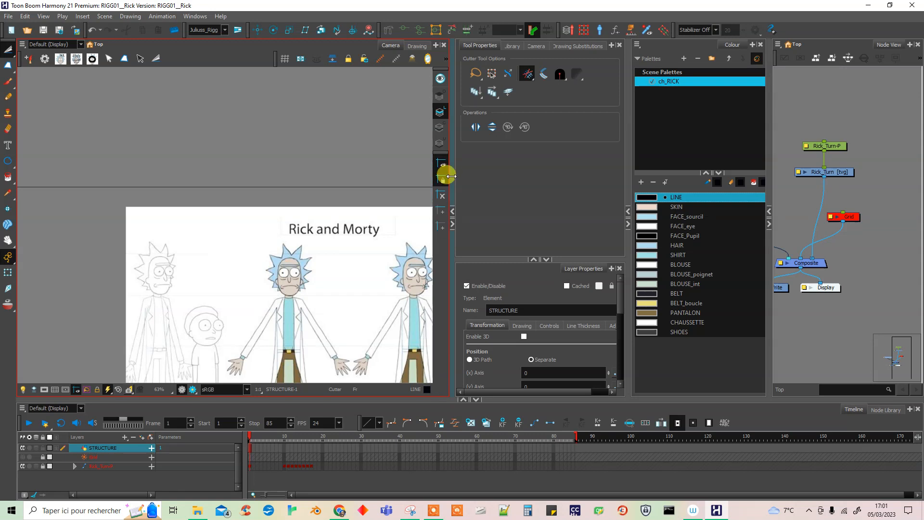
left_click_drag(277, 59, 201, 59)
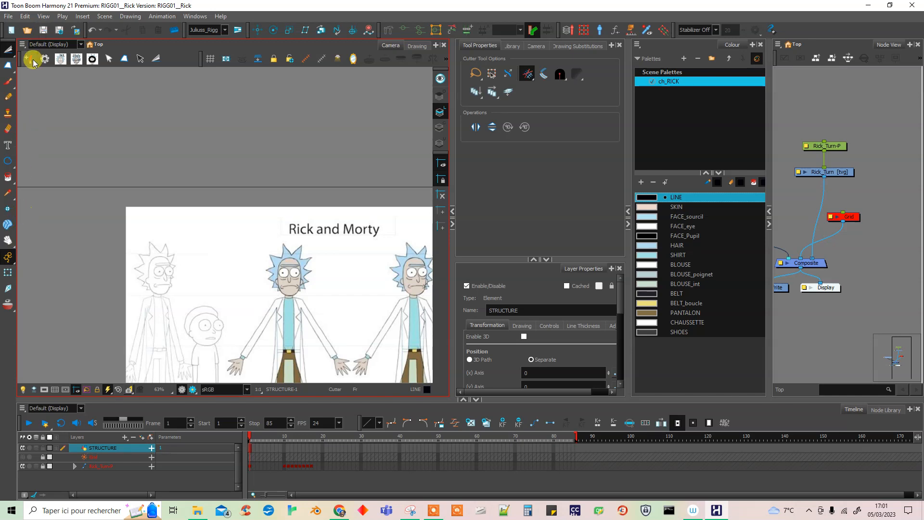
Create a second Select tool preset with its default name and the default_brush03 icon.
left_click(10, 53)
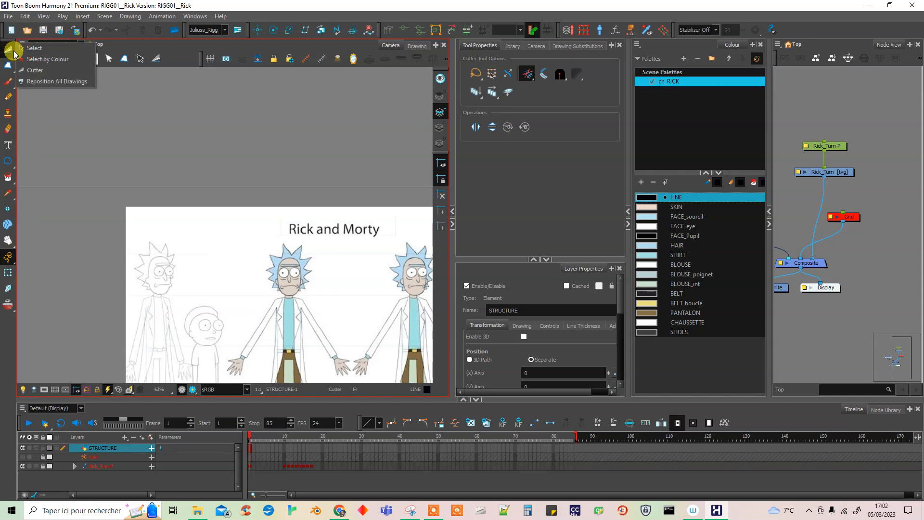
left_click(31, 48)
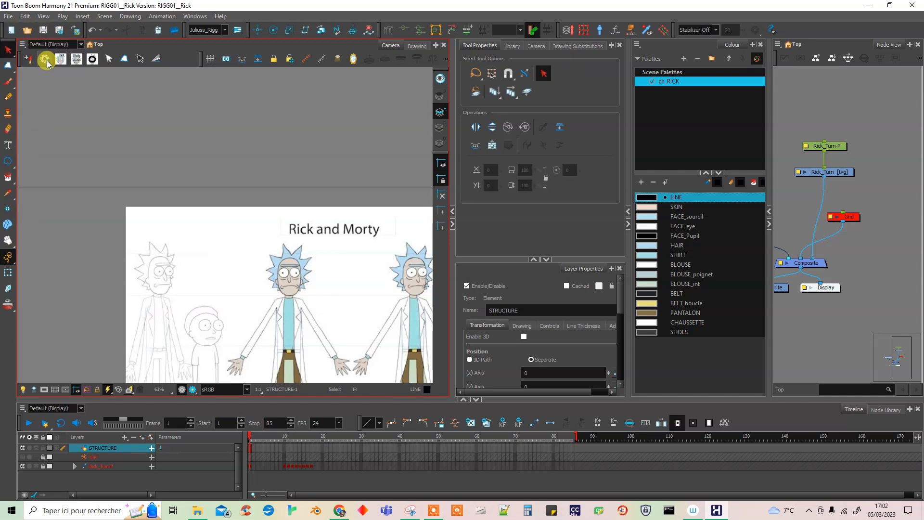
left_click(35, 59)
left_click(472, 358)
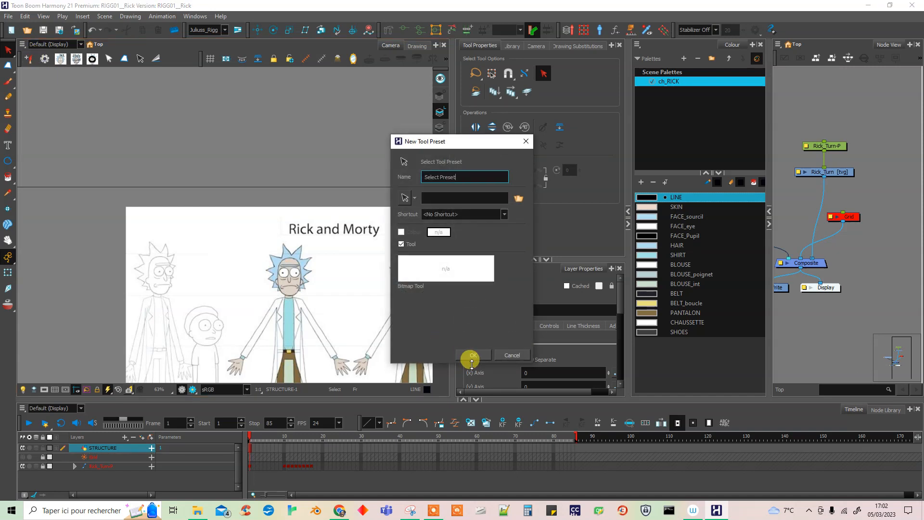
left_click(409, 199)
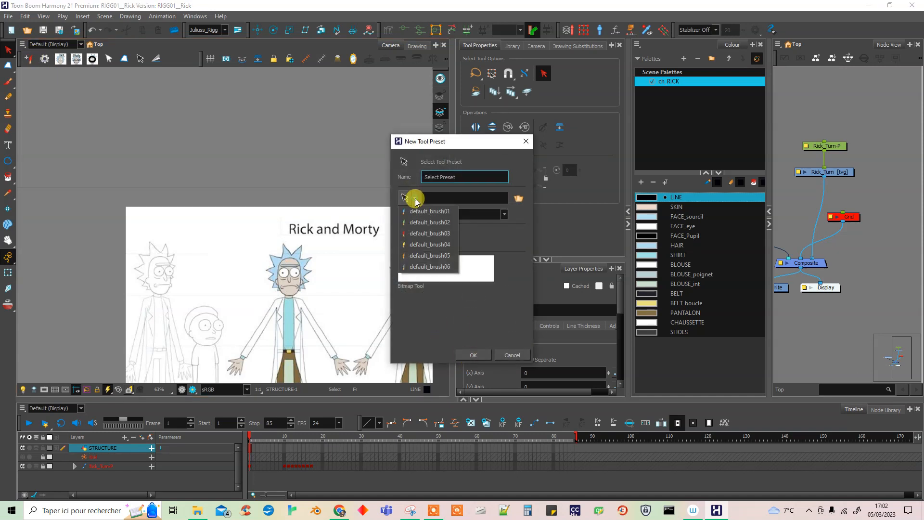
left_click(430, 233)
left_click(476, 356)
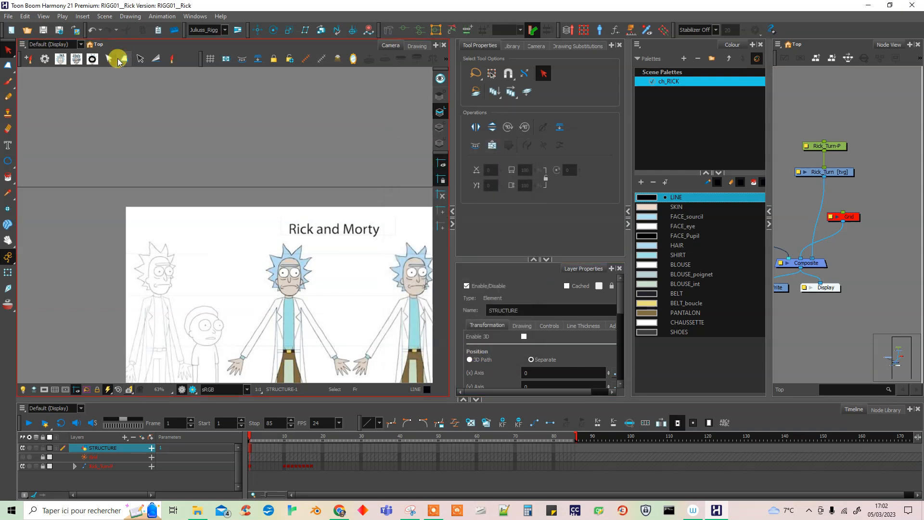
Reactivate the Select tool and try out the first Select preset.
left_click(6, 48)
left_click(28, 47)
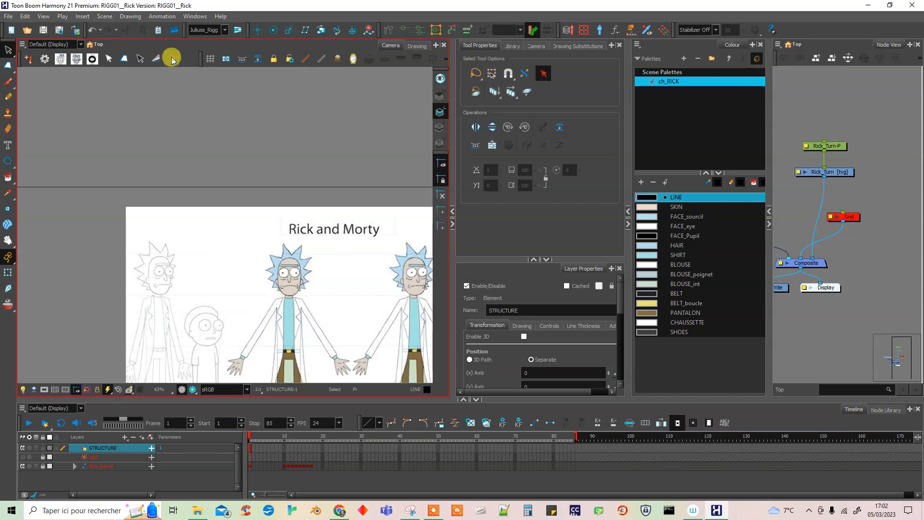
left_click(141, 58)
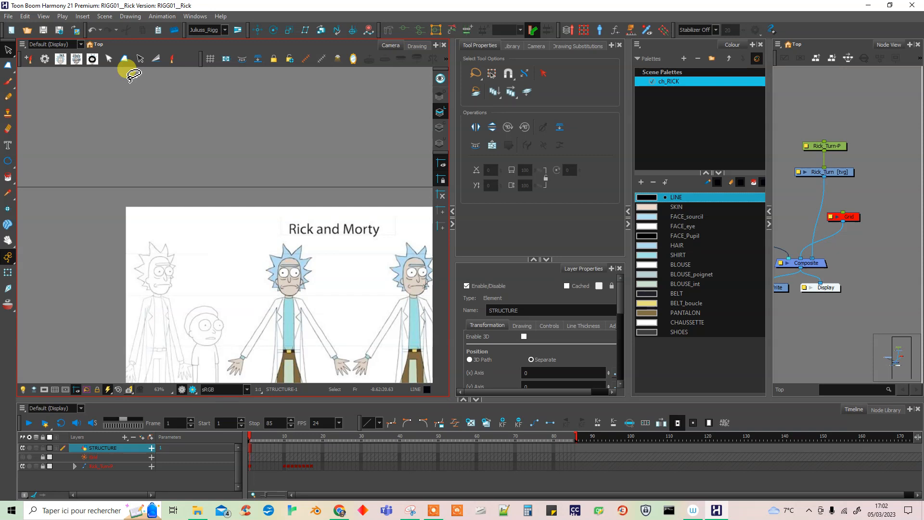
Move the Select preset with the default_brush03 icon above the Cutter preset, update it, close the manager and save the scene.
left_click(45, 59)
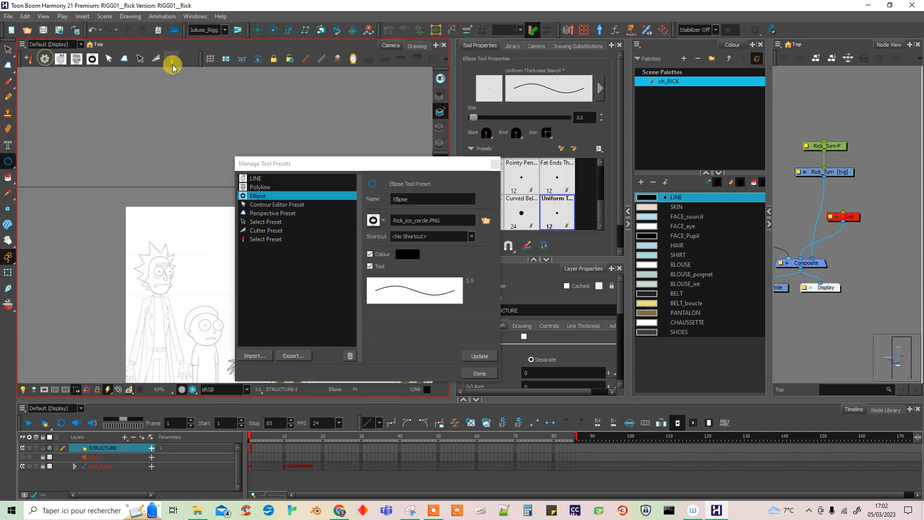
left_click(263, 239)
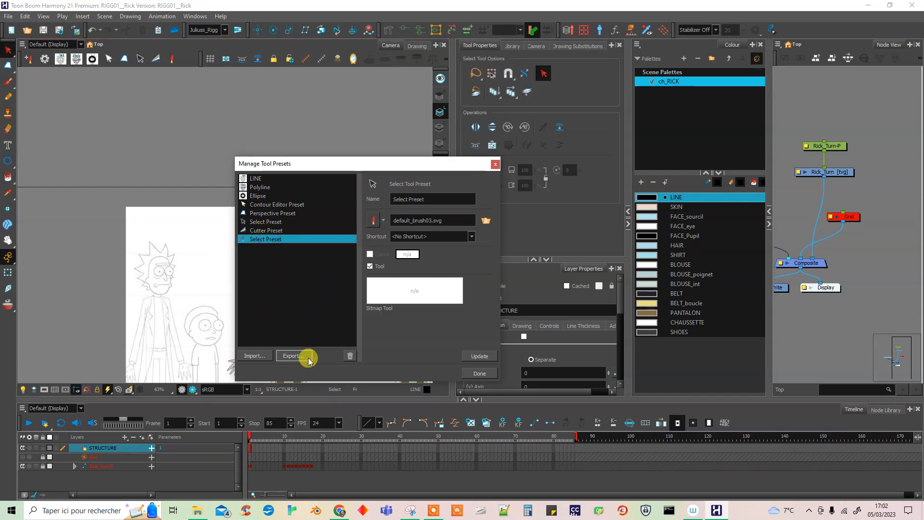
left_click_drag(292, 240, 291, 227)
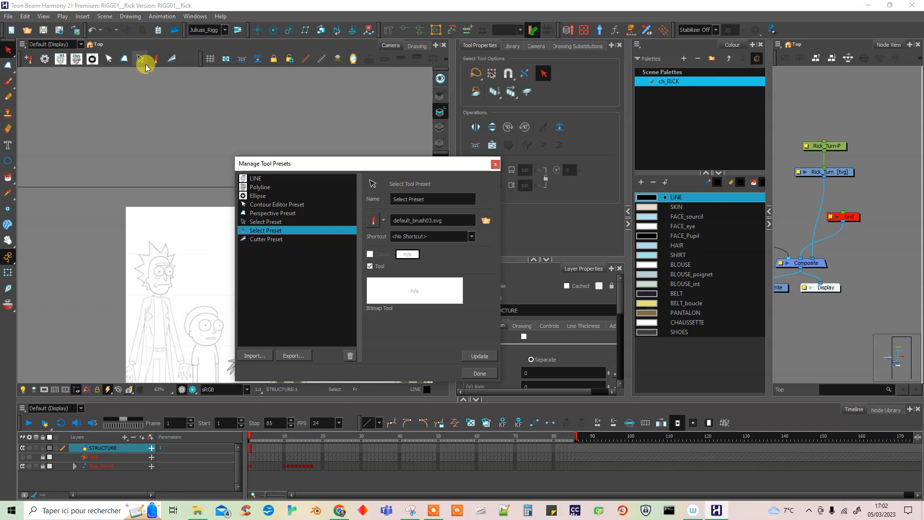
left_click(383, 222)
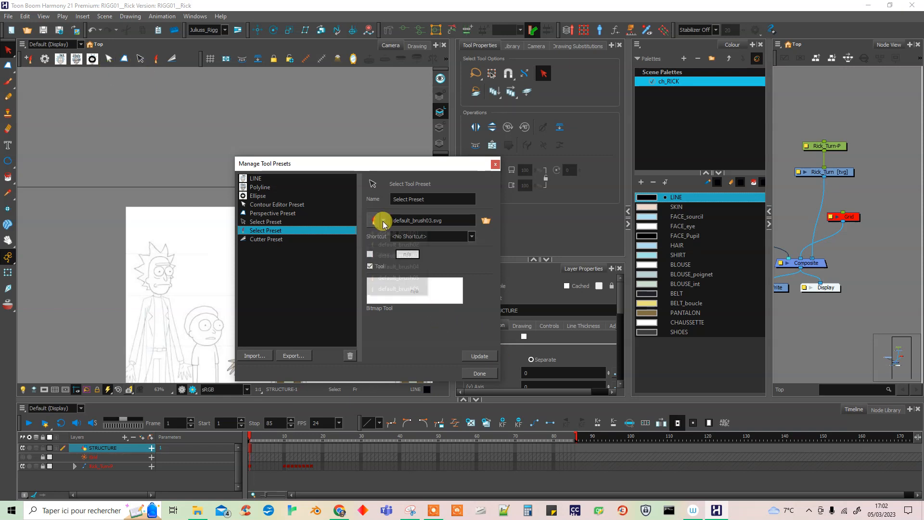
left_click(379, 227)
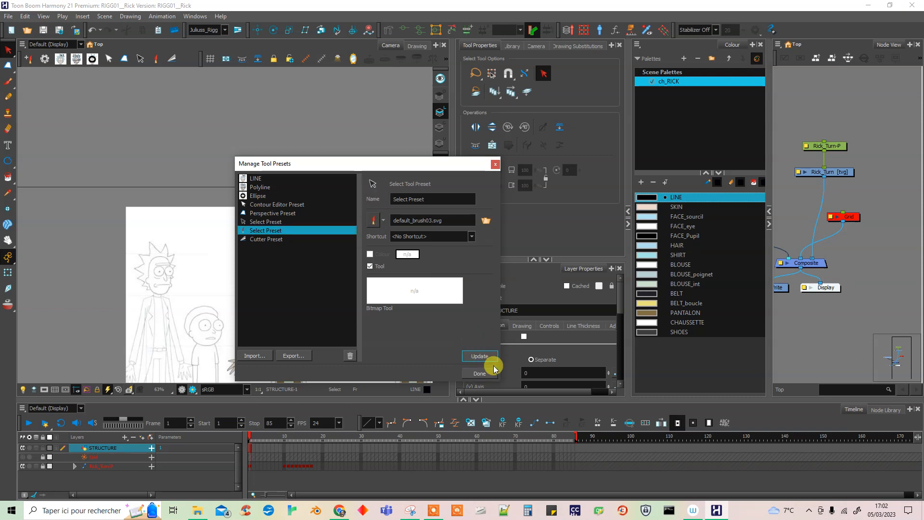
left_click(480, 373)
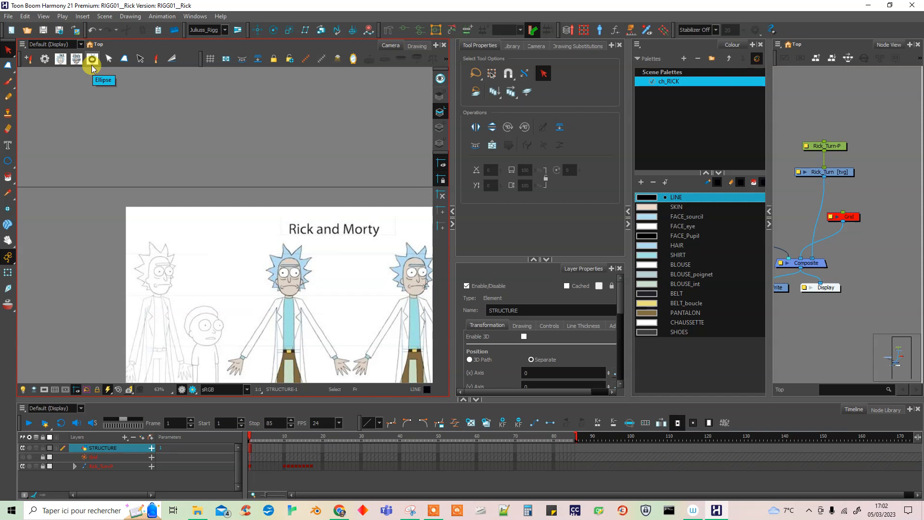
key("ctrl+s")
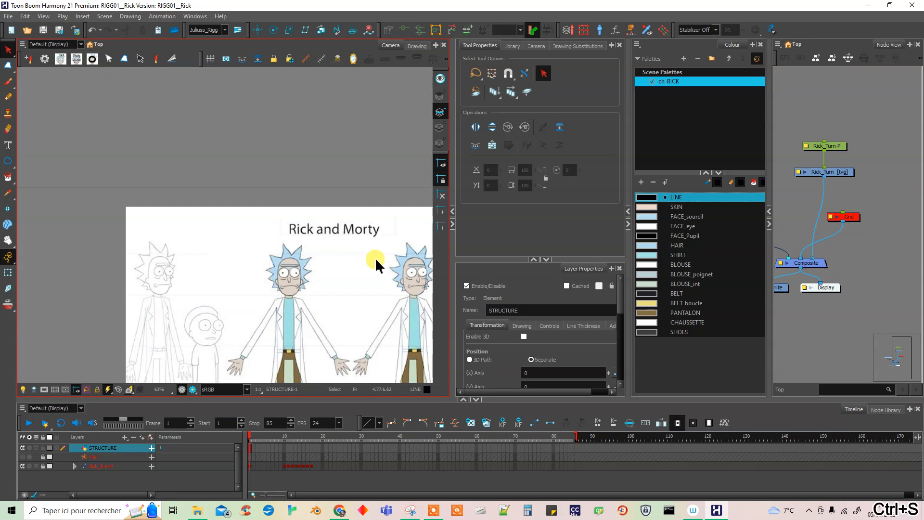
left_click(802, 315)
left_click_drag(769, 324, 824, 331)
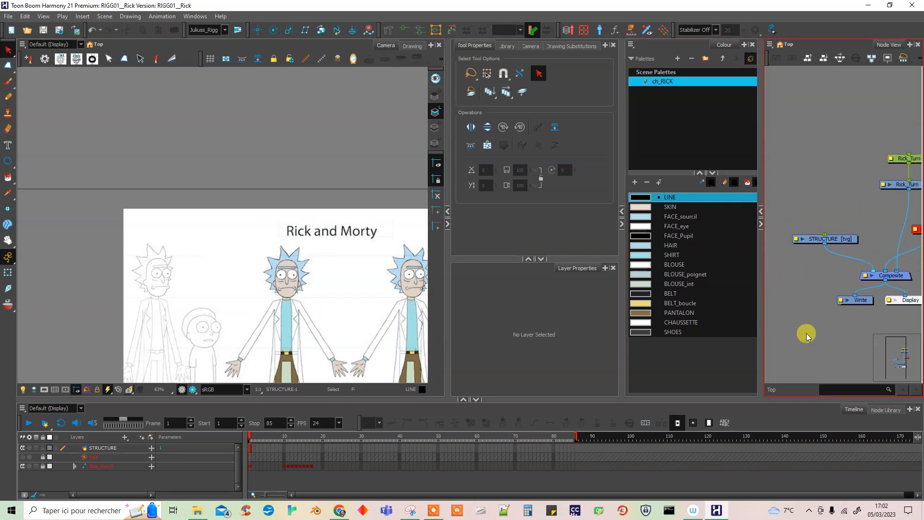
left_click(842, 242)
left_click_drag(362, 324, 329, 327)
left_click(819, 322)
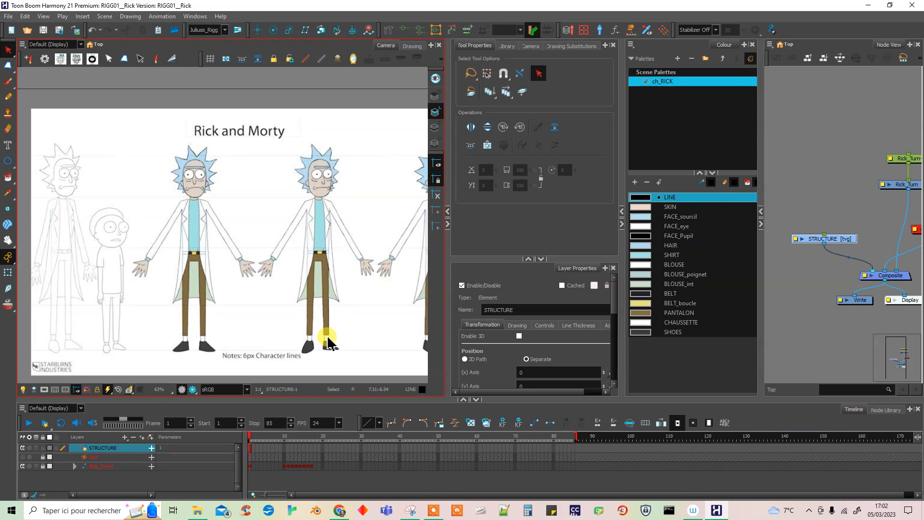
left_click(820, 323)
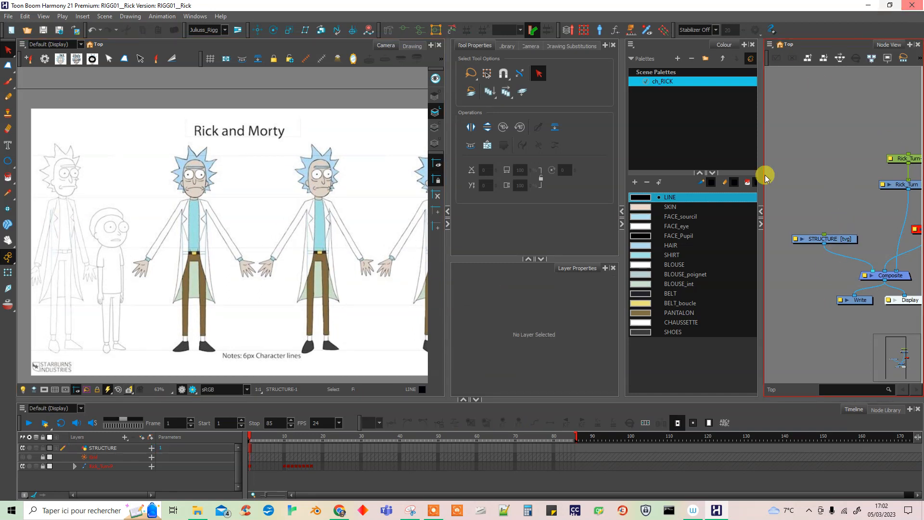
left_click(681, 480)
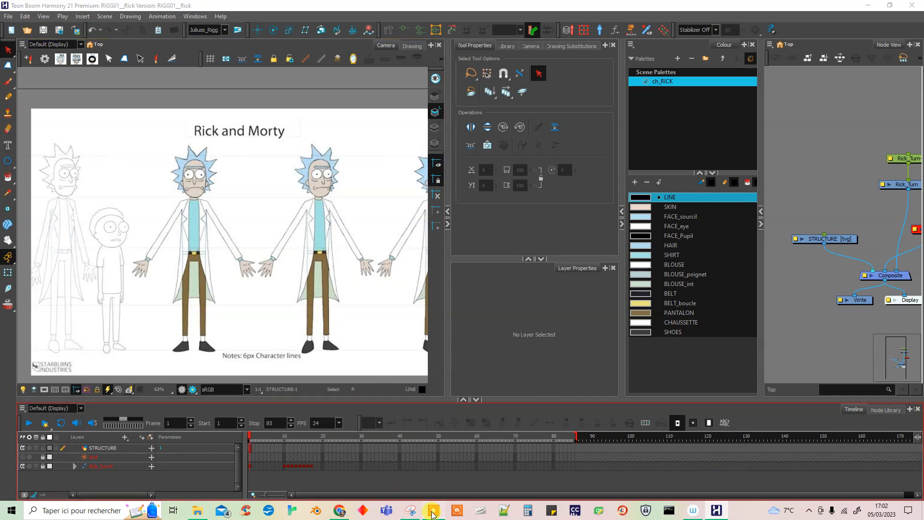